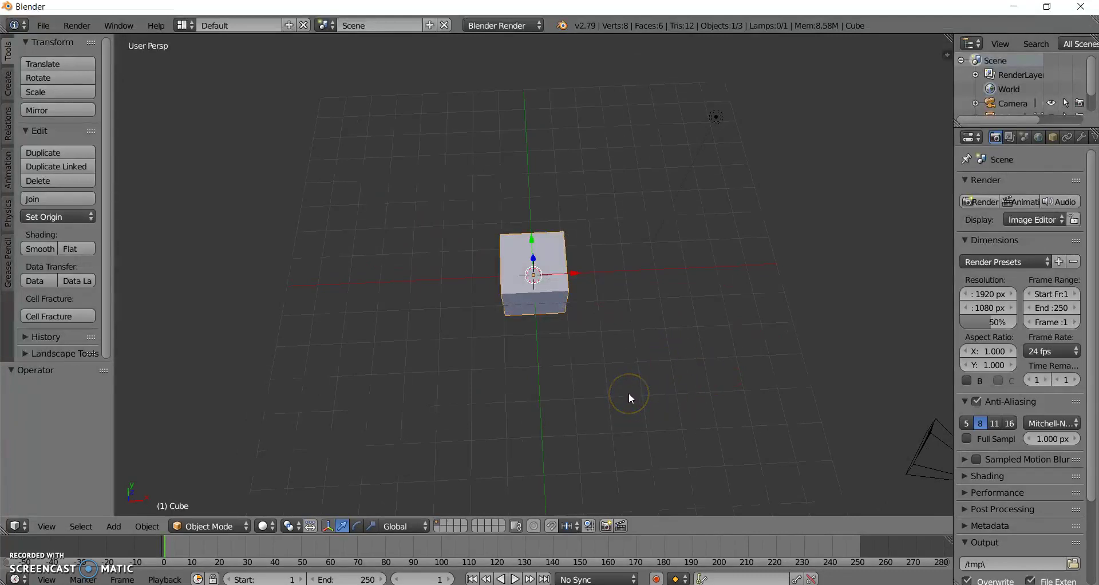
Delete the lamp from the scene.
middle_click_drag(628, 393, 641, 296)
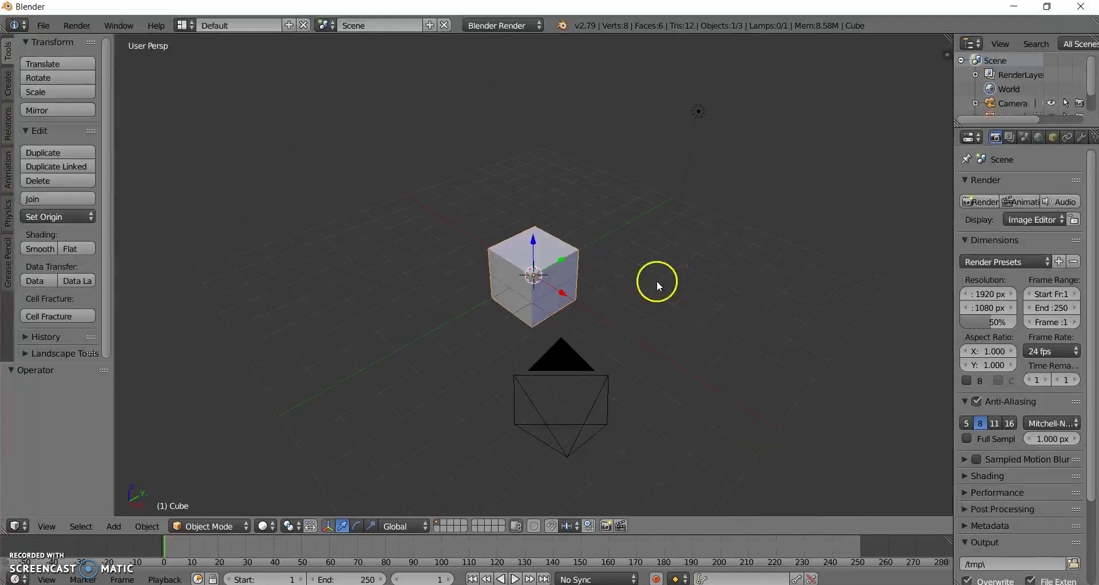
right_click(696, 119)
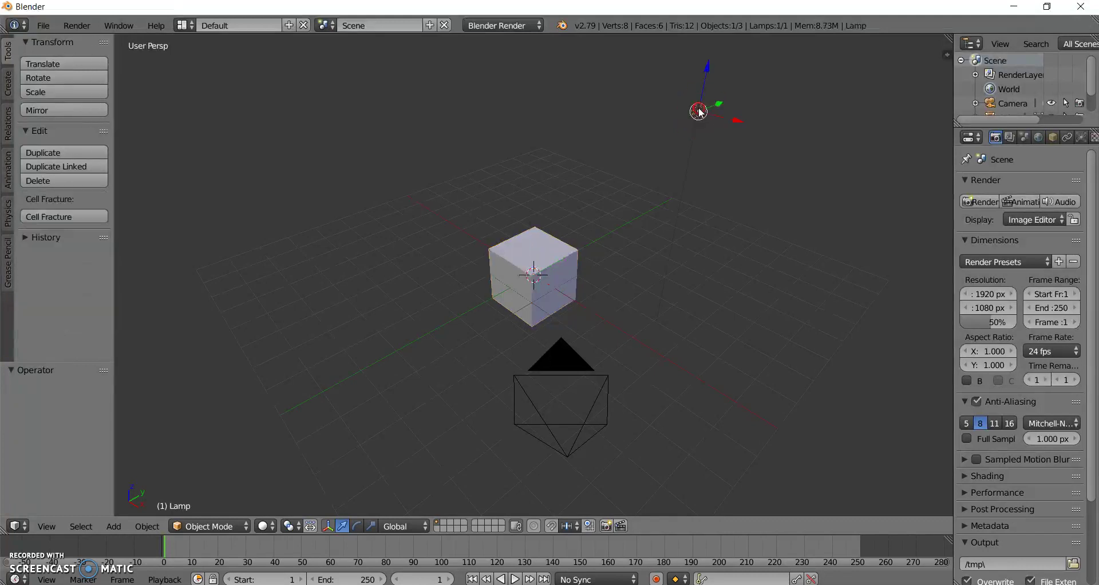
key("x")
left_click(796, 207)
Scale the cube by 2 on every axis and view it in Top Ortho.
right_click(502, 280)
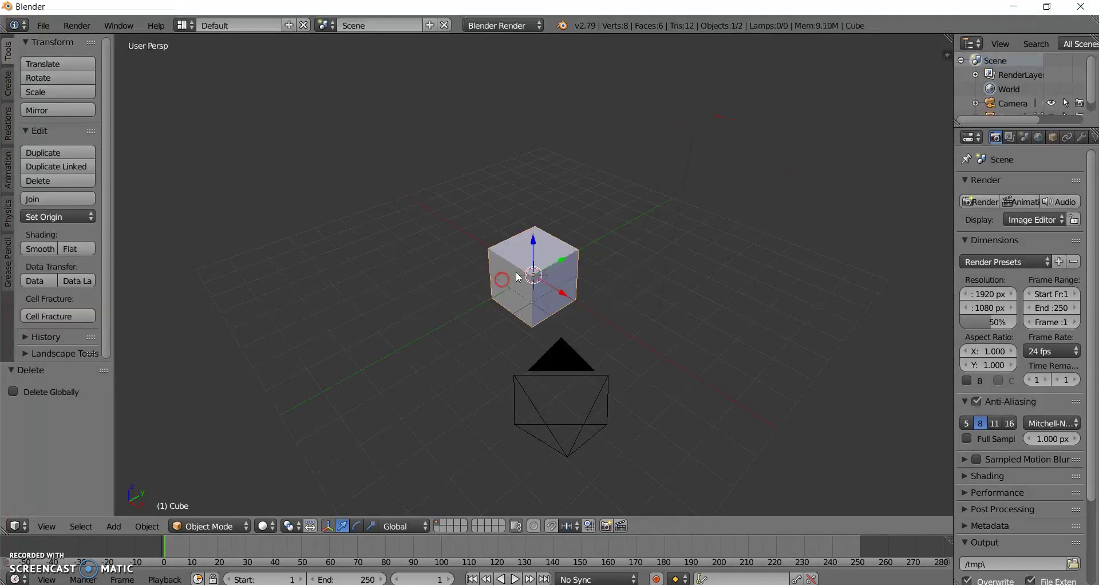
middle_click_drag(719, 276, 796, 343)
key("s")
key("2")
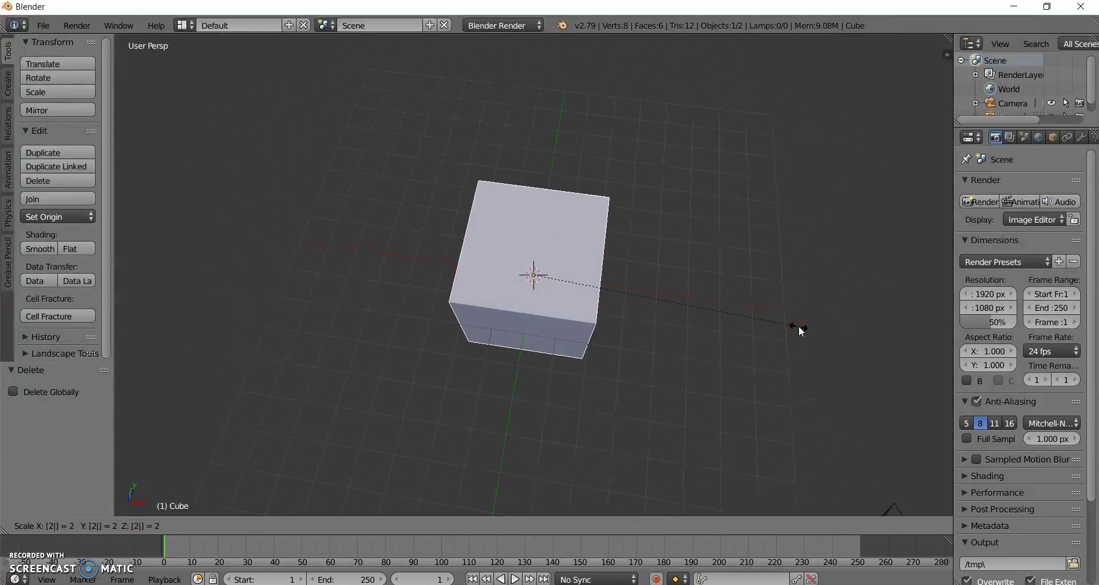
key("Return")
middle_click_drag(618, 368, 672, 350)
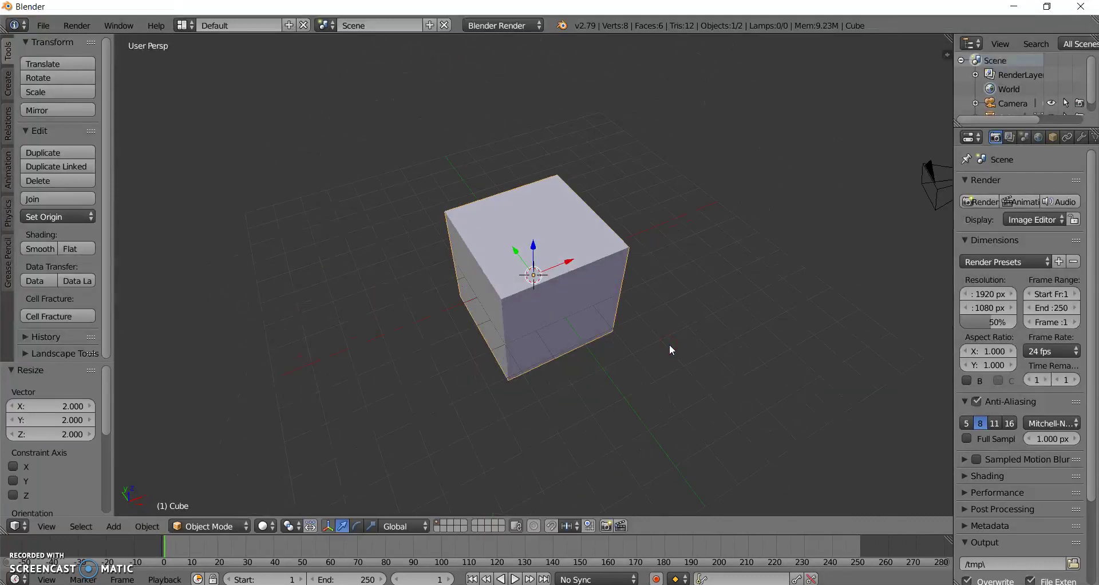
key("KP_5")
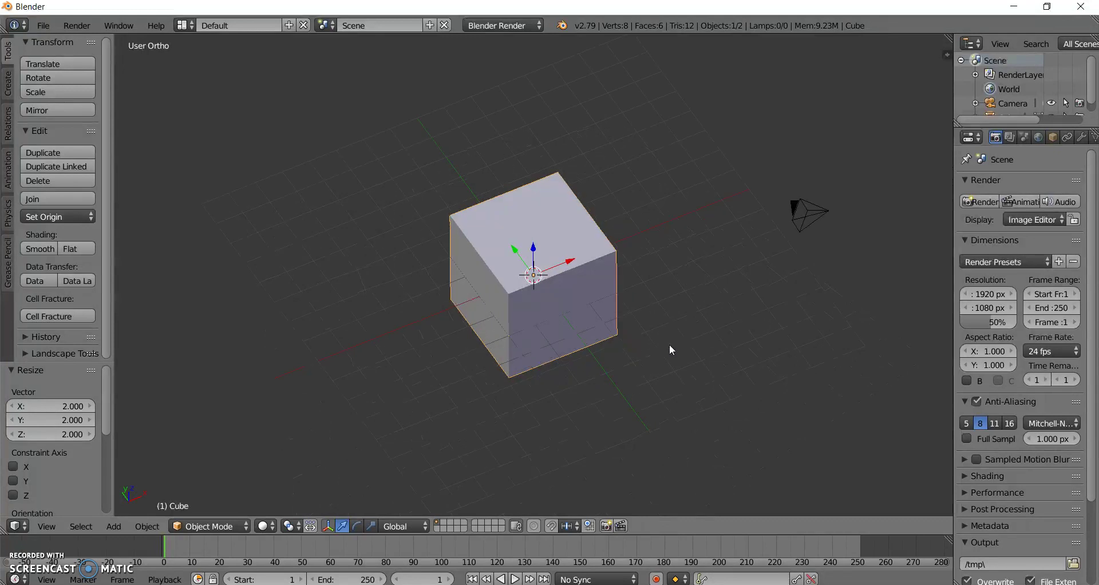
middle_click_drag(669, 344, 607, 303)
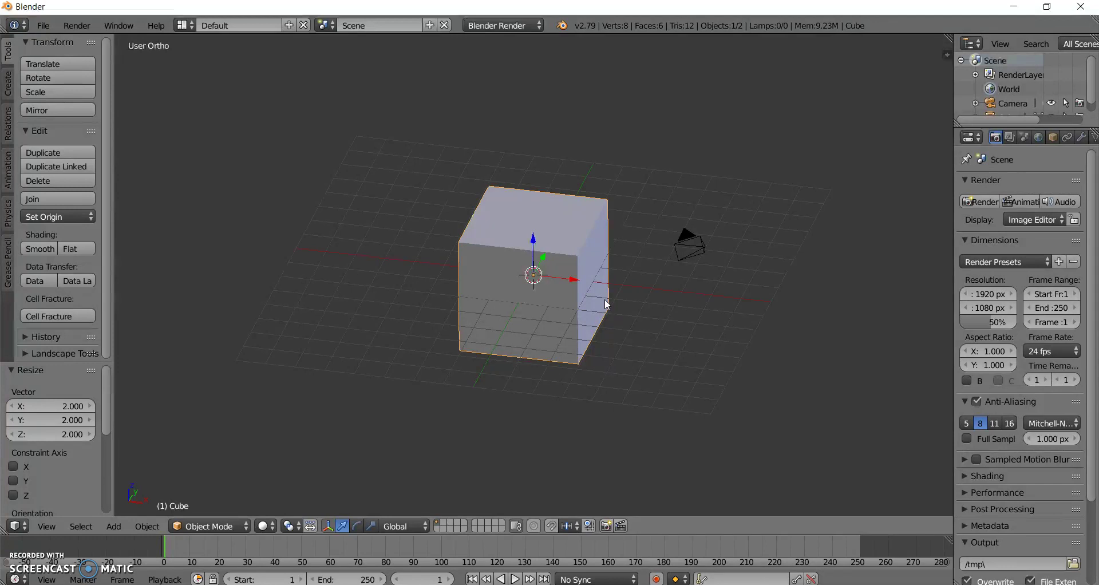
key("KP_7")
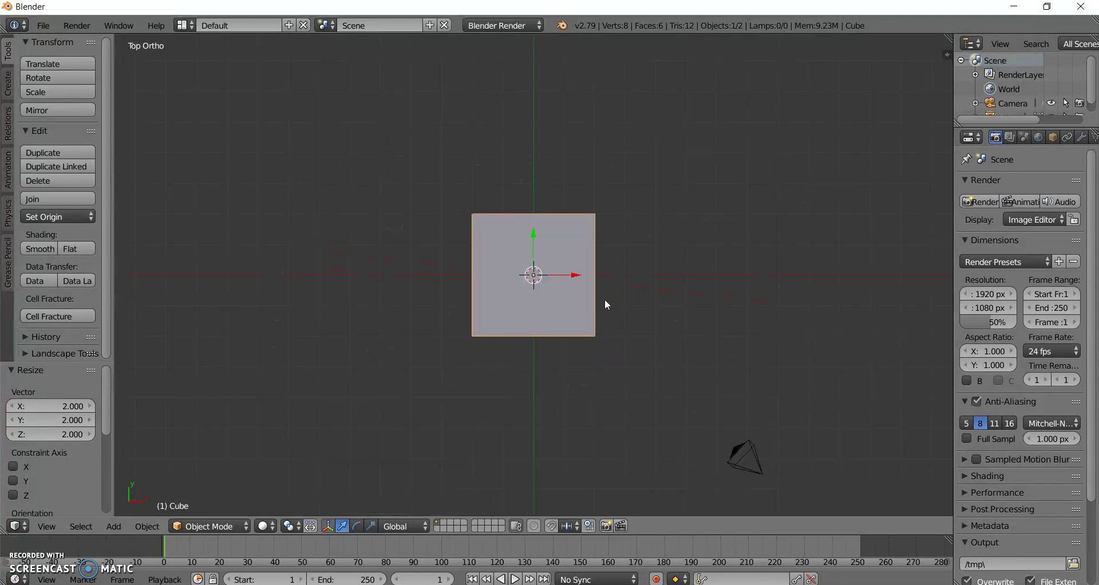
Enter Edit Mode on the cube, try a single sliding loop cut, then undo it.
key("Tab")
scroll(573, 330, "up", 3)
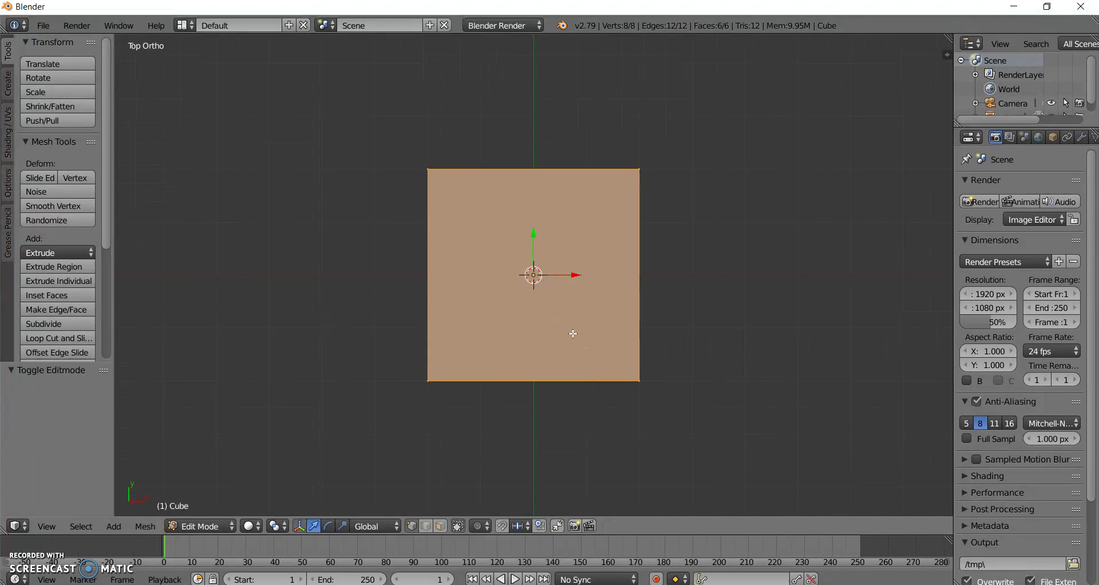
mouse_move(544, 267)
left_mouse_down()
mouse_move(569, 272)
mouse_move(538, 271)
mouse_move(543, 256)
mouse_move(556, 259)
left_mouse_up()
key("ctrl+r")
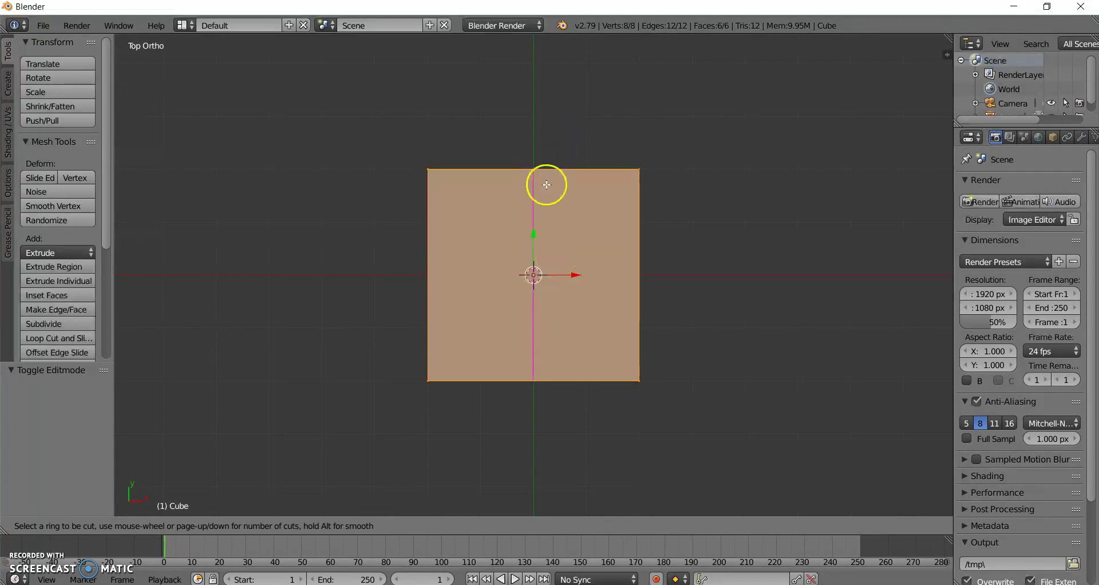
left_click(546, 184)
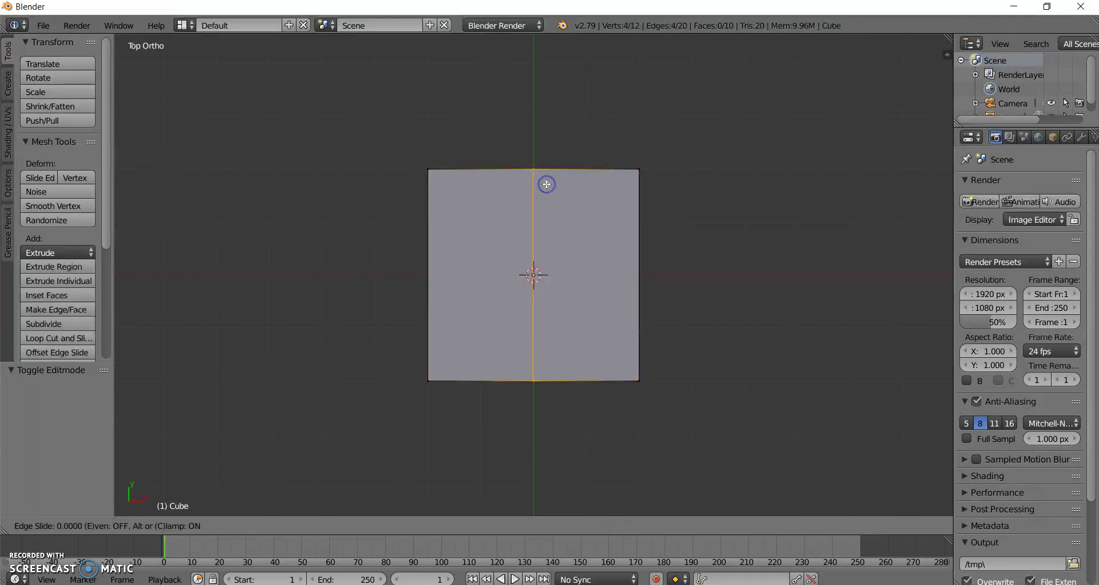
left_click_drag(544, 181, 528, 244)
left_click(532, 269)
key("ctrl+z")
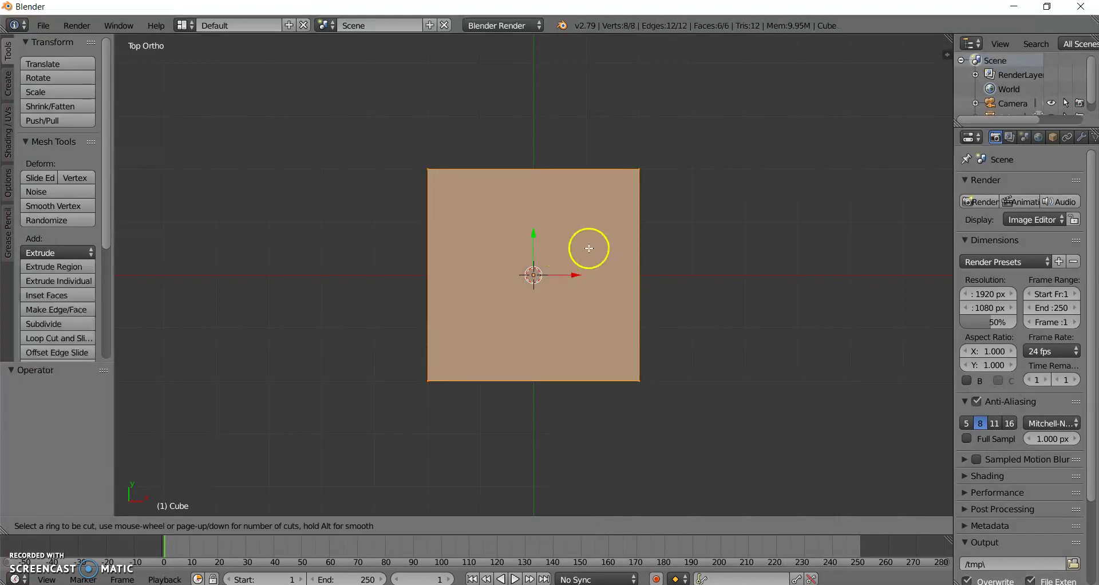
Add two evenly spaced vertical loop cuts and scale the strip between them 2 along X.
key("ctrl+r")
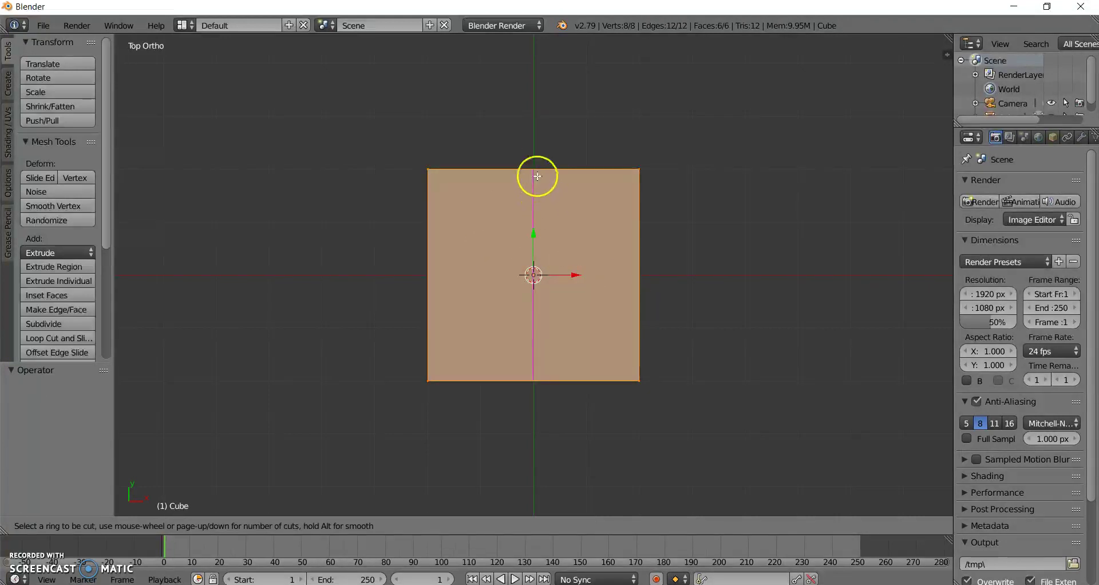
scroll(538, 176, "up", 1)
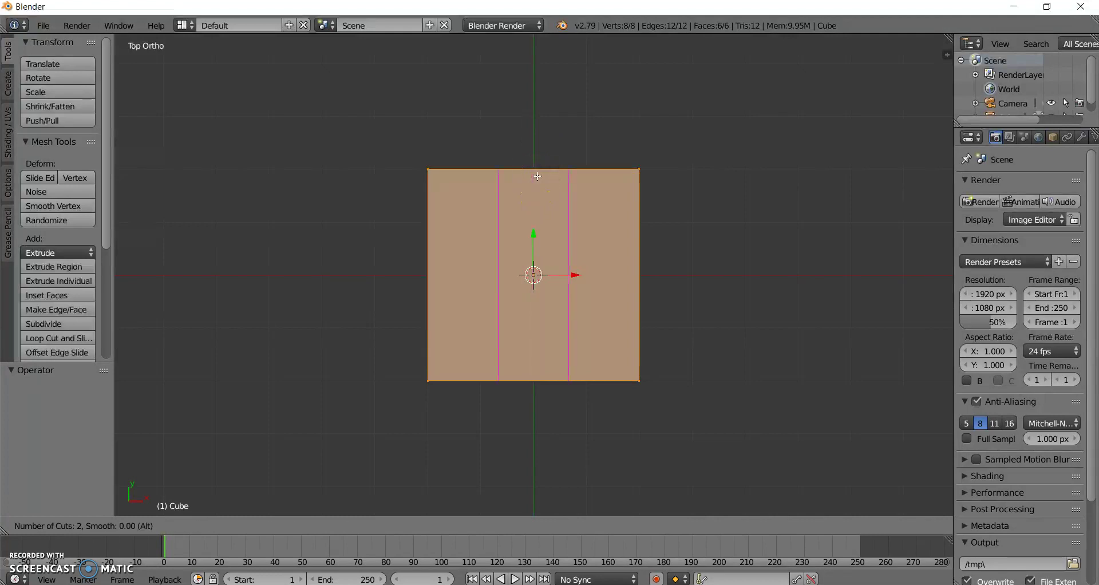
left_click(538, 176)
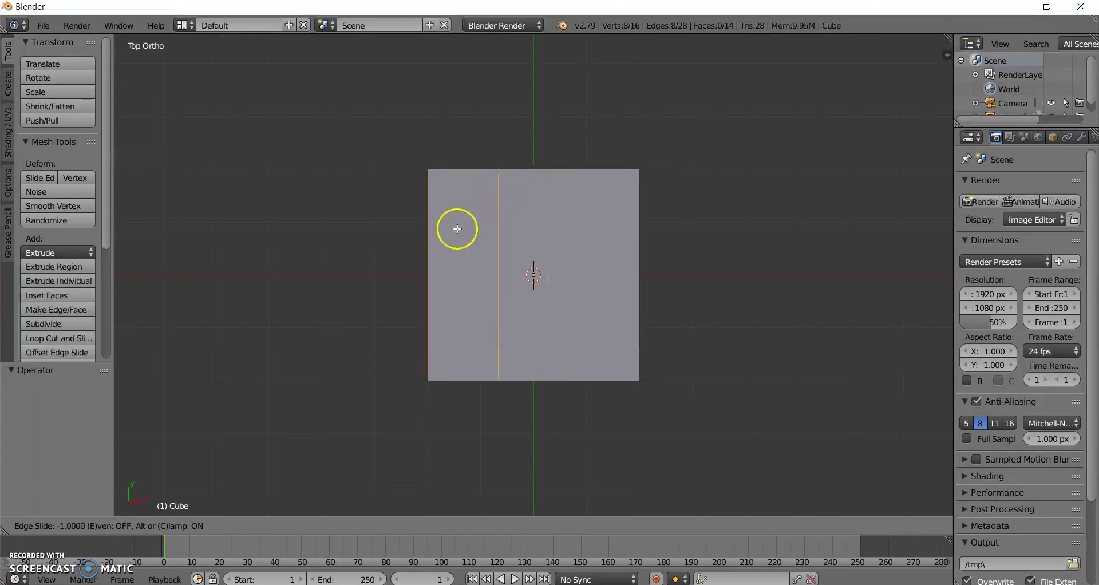
right_click(527, 258)
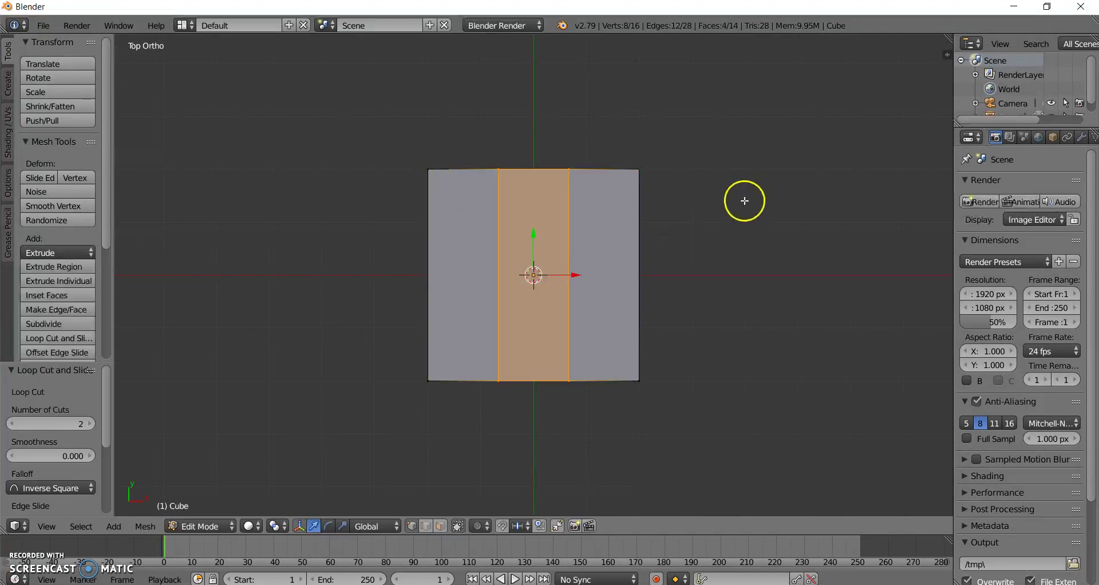
key("s")
key("x")
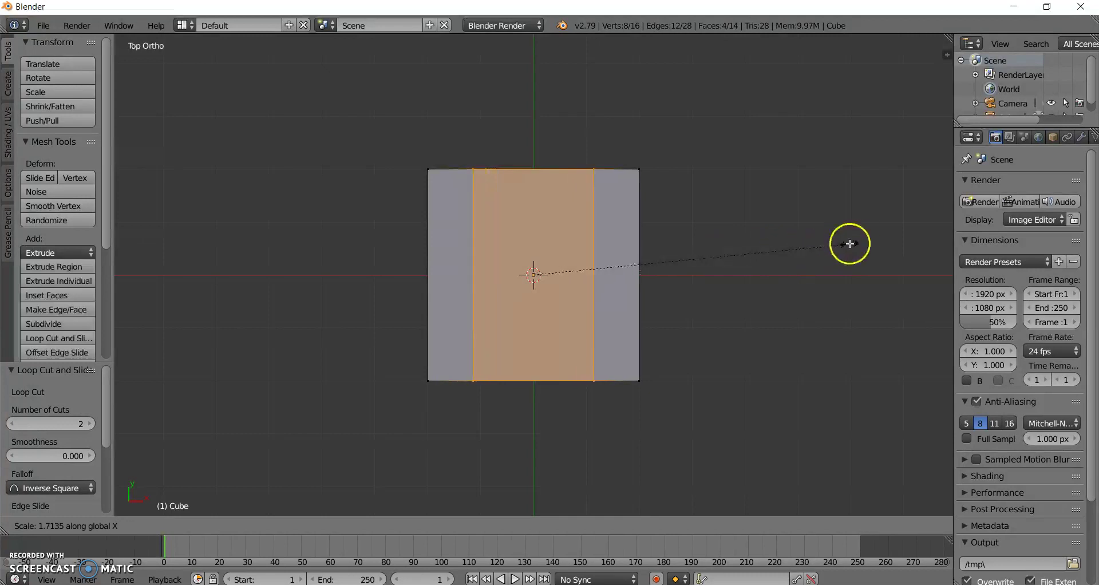
type("2")
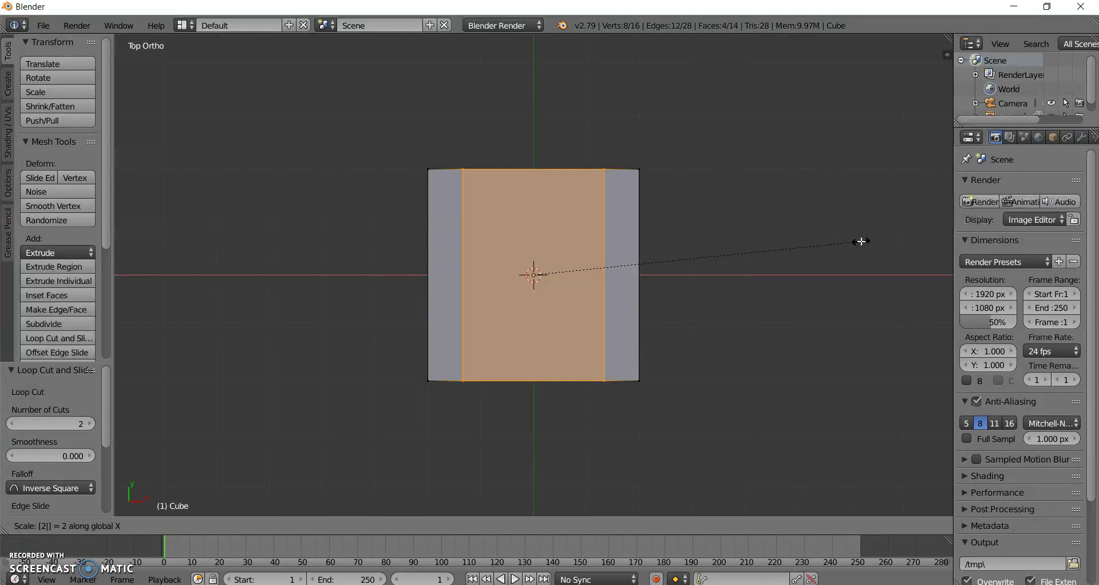
key("Return")
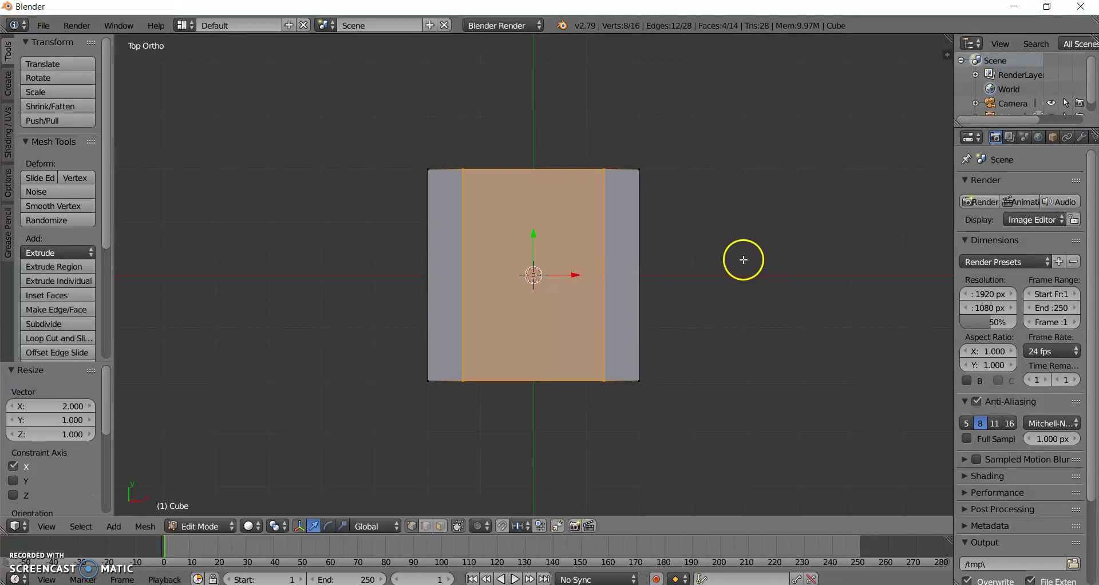
Add two evenly spaced loop cuts in the other direction and scale their strip 2 along Y.
middle_click_drag(770, 397, 610, 300)
key("ctrl+r")
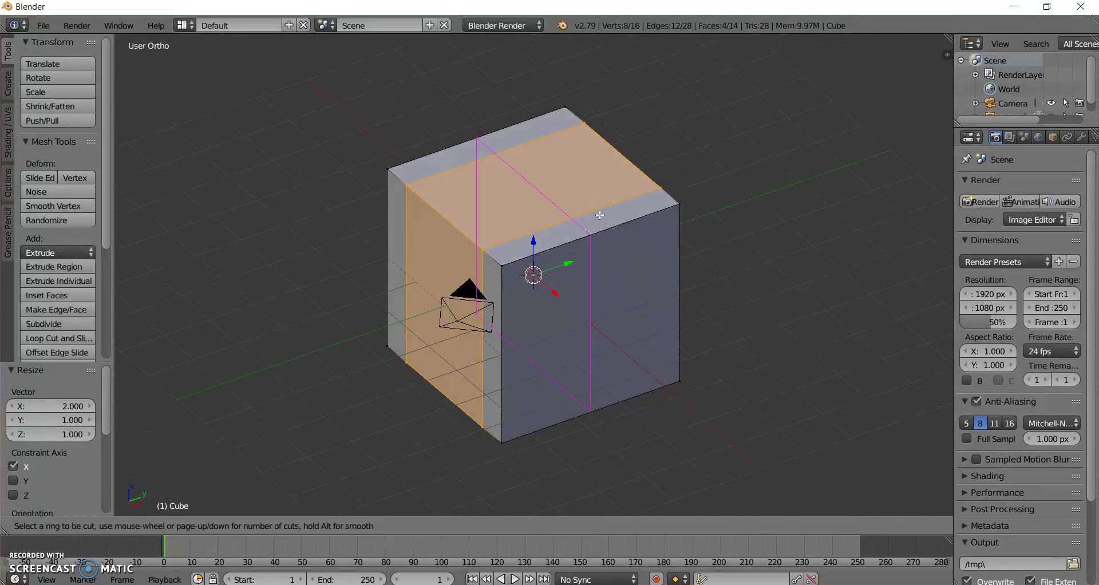
scroll(599, 215, "up", 1)
left_click(599, 215)
right_click(598, 215)
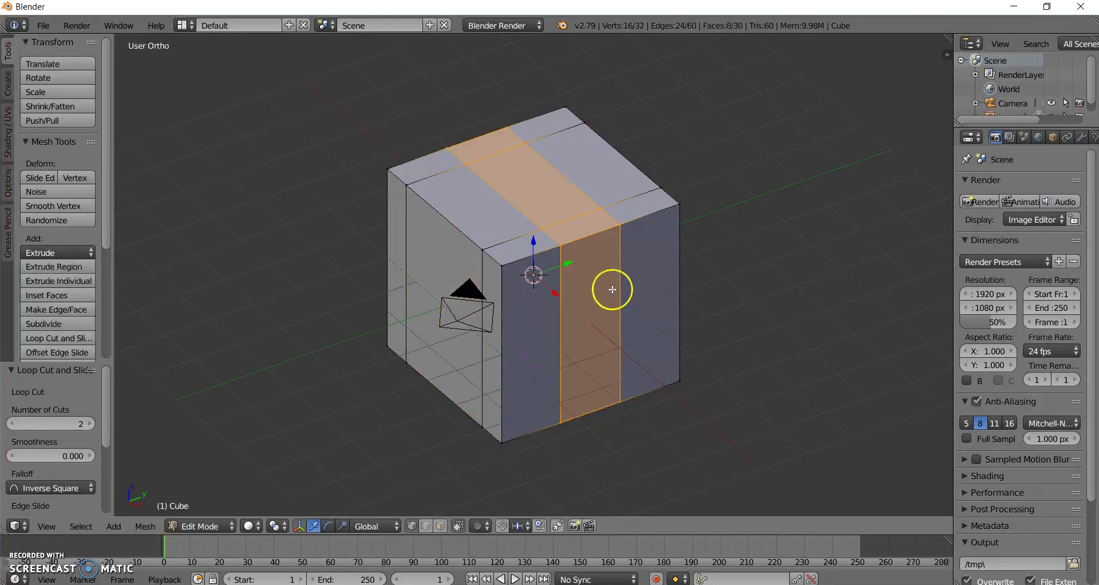
key("s")
key("x")
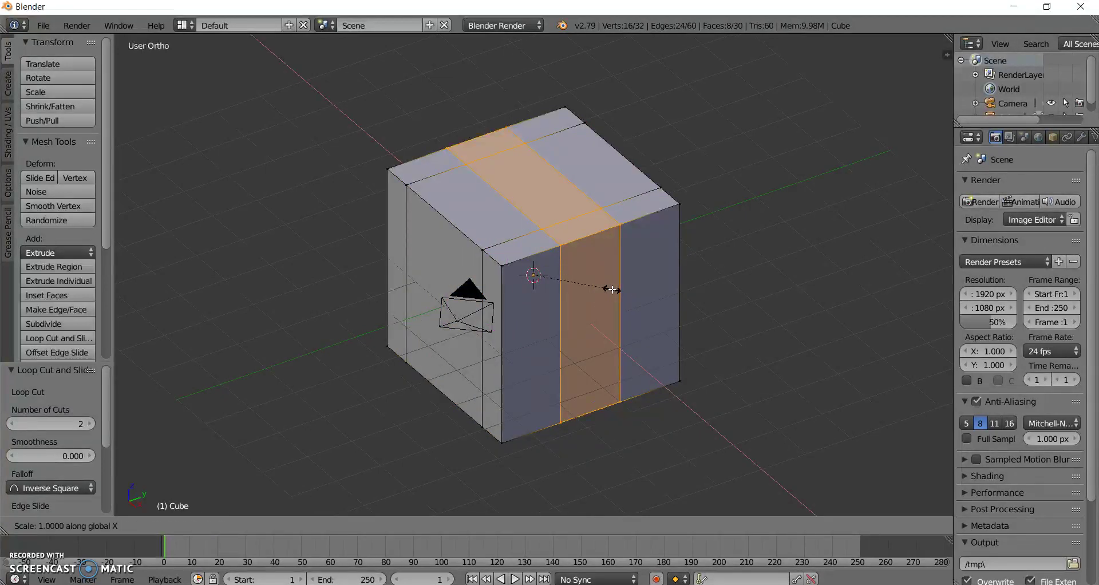
type("y")
type("2")
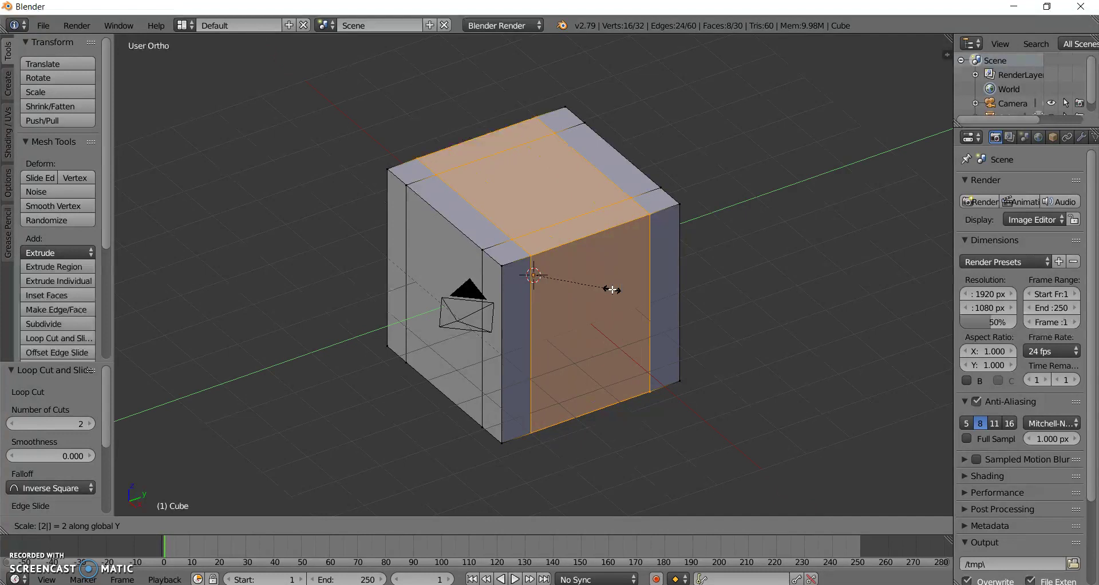
key("Return")
Add two horizontal loop cuts around the cube and scale their band 2 along Z.
middle_click_drag(509, 319, 582, 302)
key("ctrl+r")
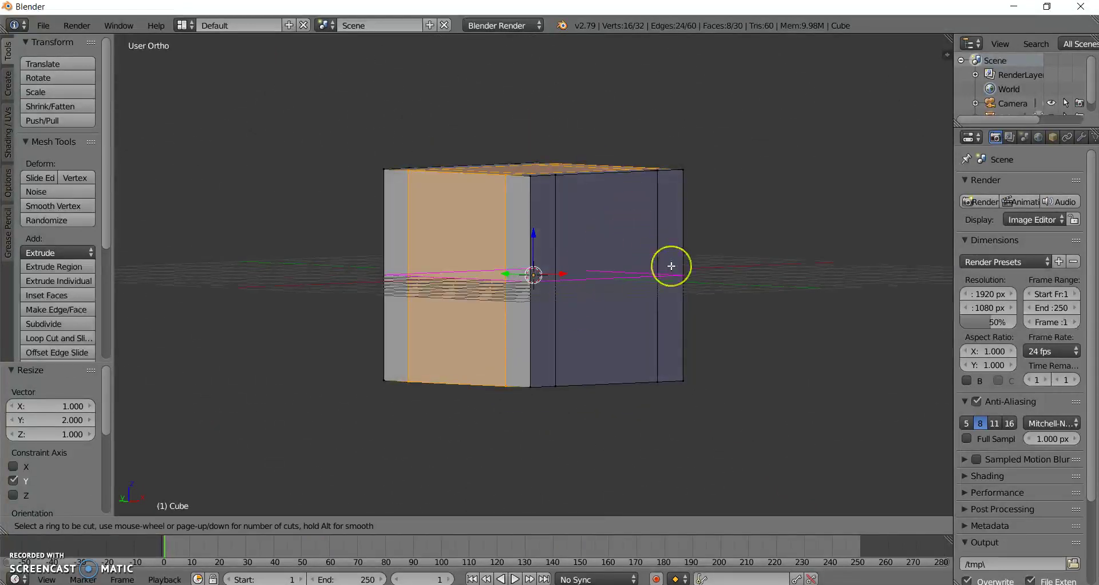
scroll(670, 266, "up", 1)
left_click(670, 265)
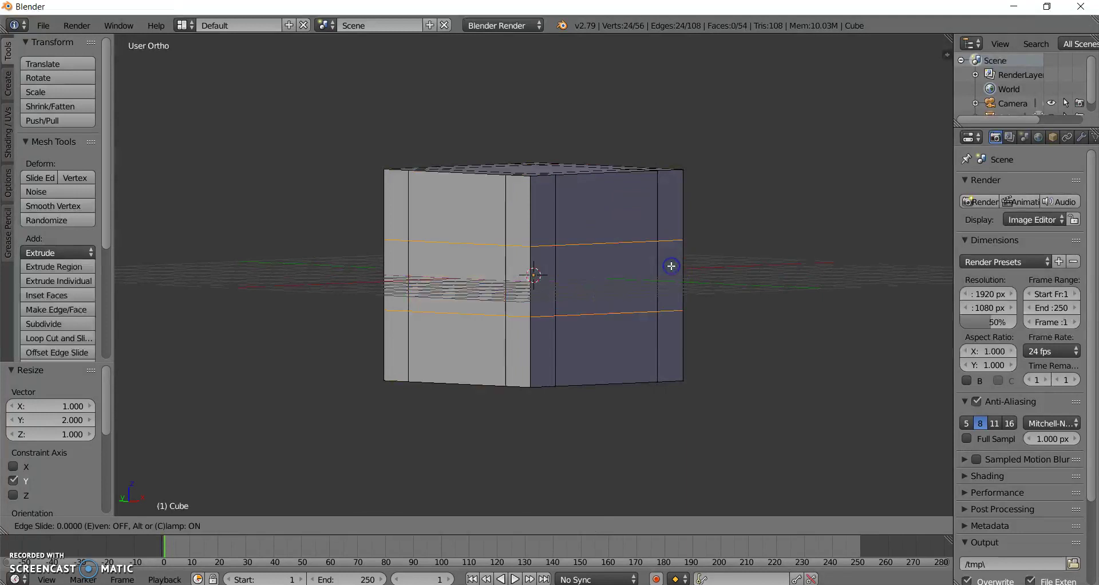
right_click(670, 265)
key("s")
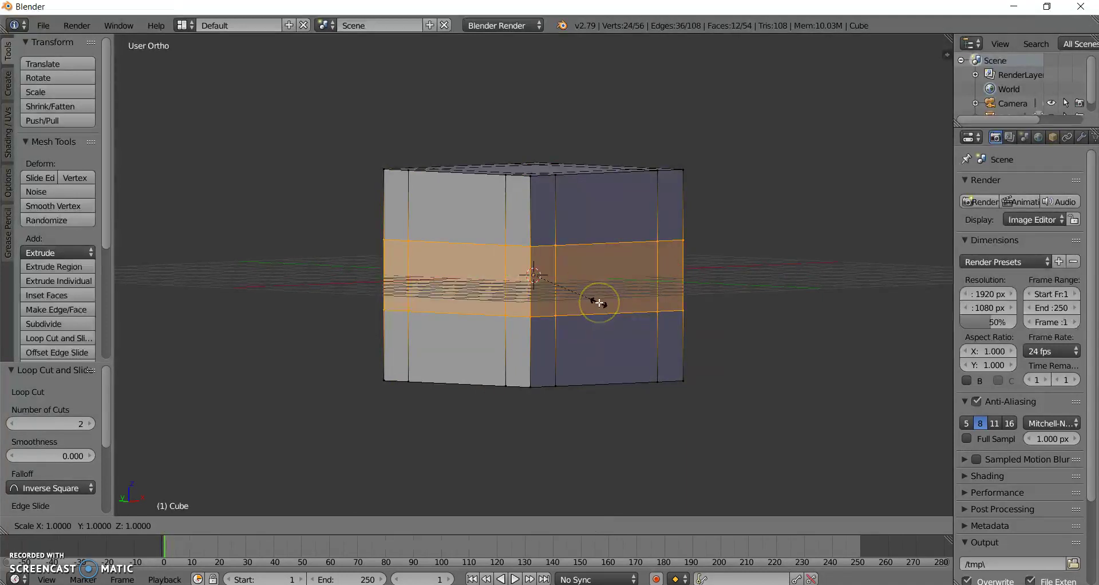
type("z")
type("2")
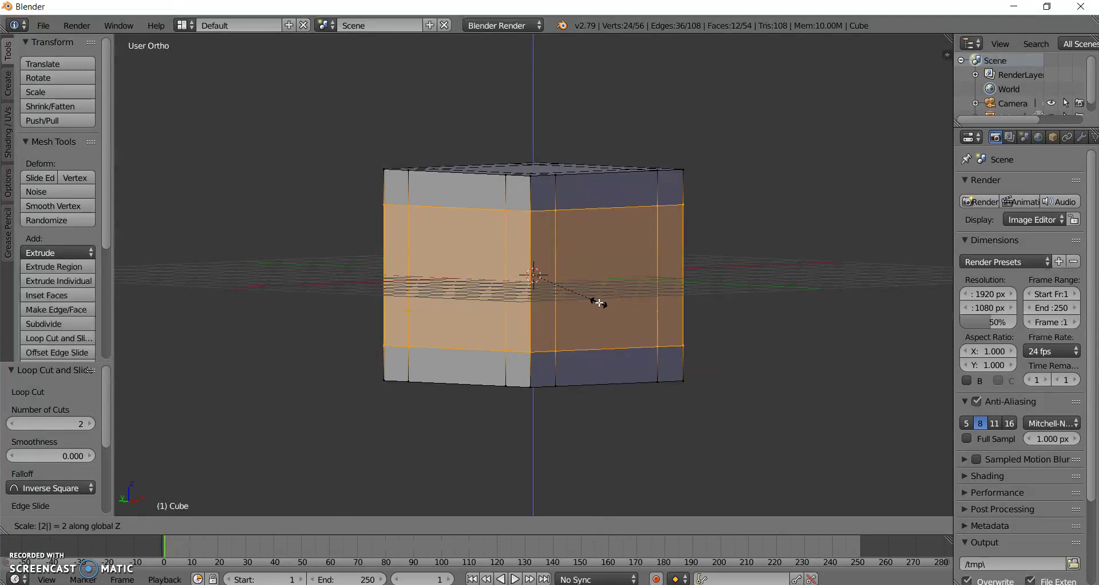
left_click(846, 255)
key("Tab")
middle_click_drag(846, 256, 751, 336)
key("Tab")
middle_click_drag(632, 287, 736, 255)
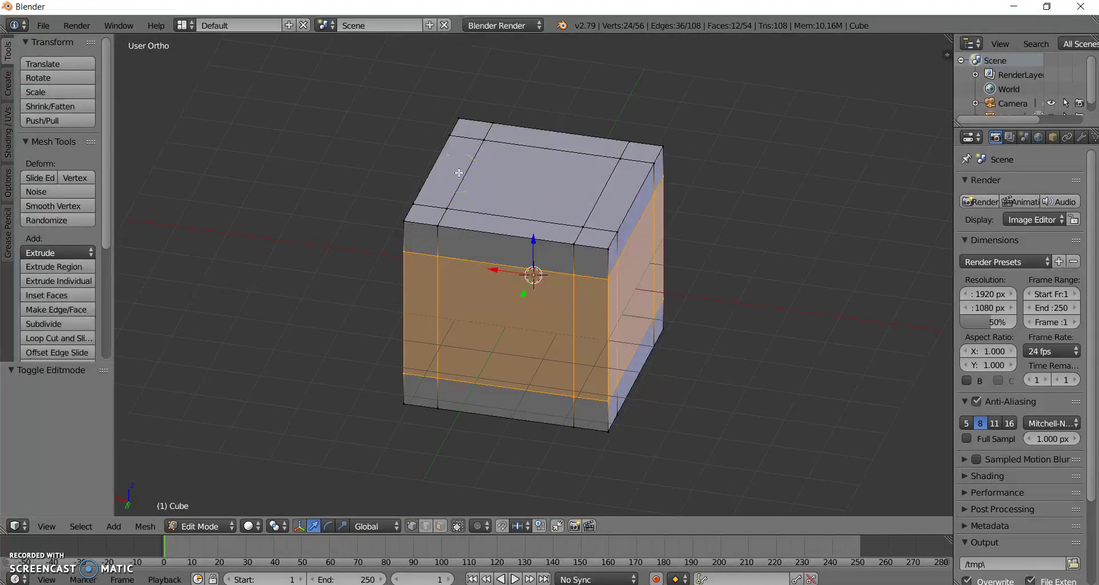
In face select mode, select the centre panel face on each side of the cube.
middle_click_drag(532, 122, 714, 212)
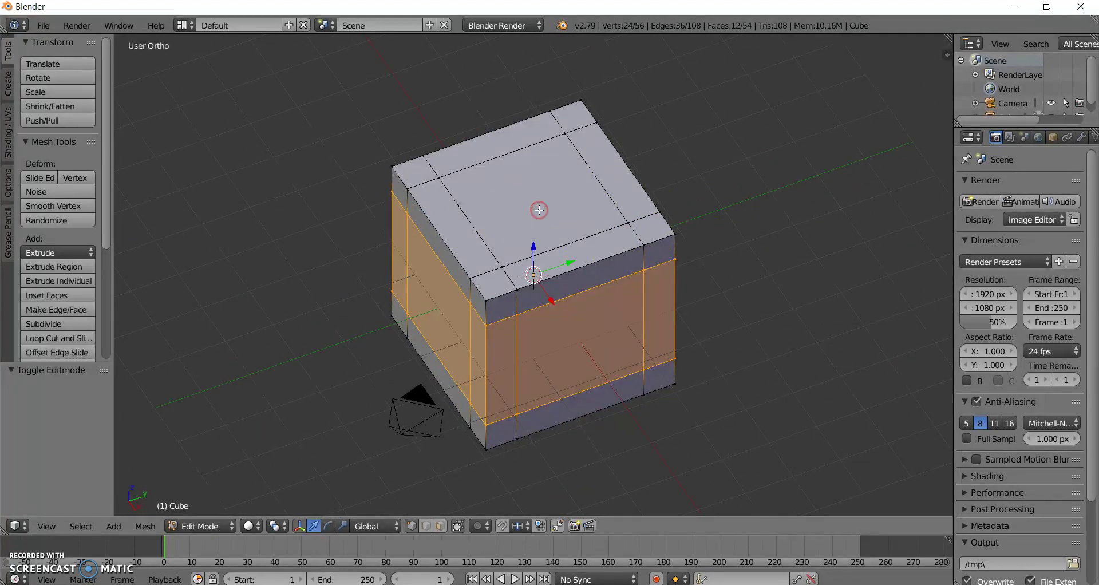
left_click(440, 526)
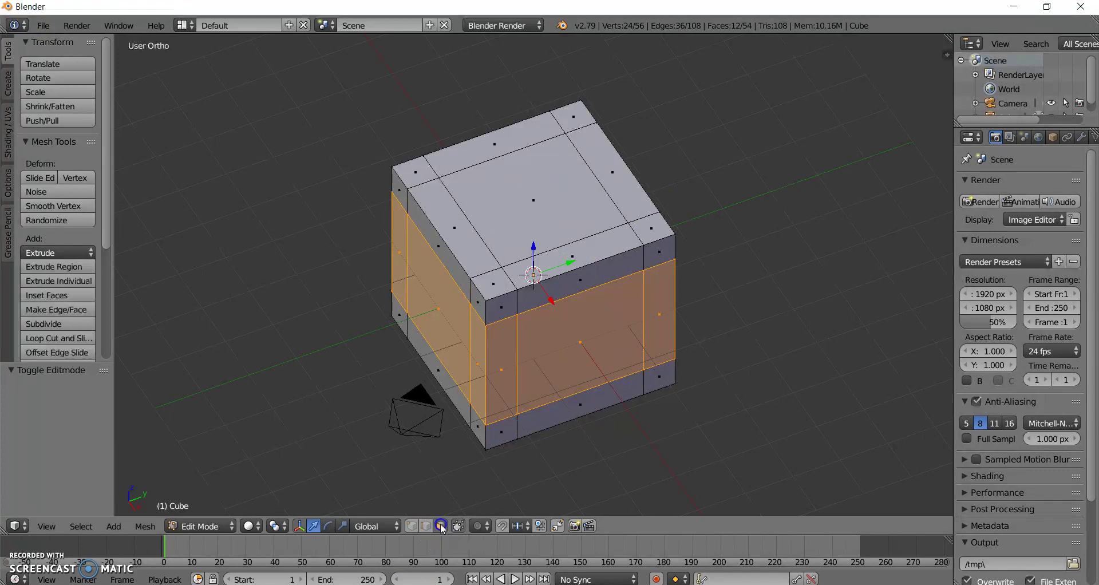
right_click(493, 167)
right_click(415, 342, "shift")
right_click(513, 346, "shift")
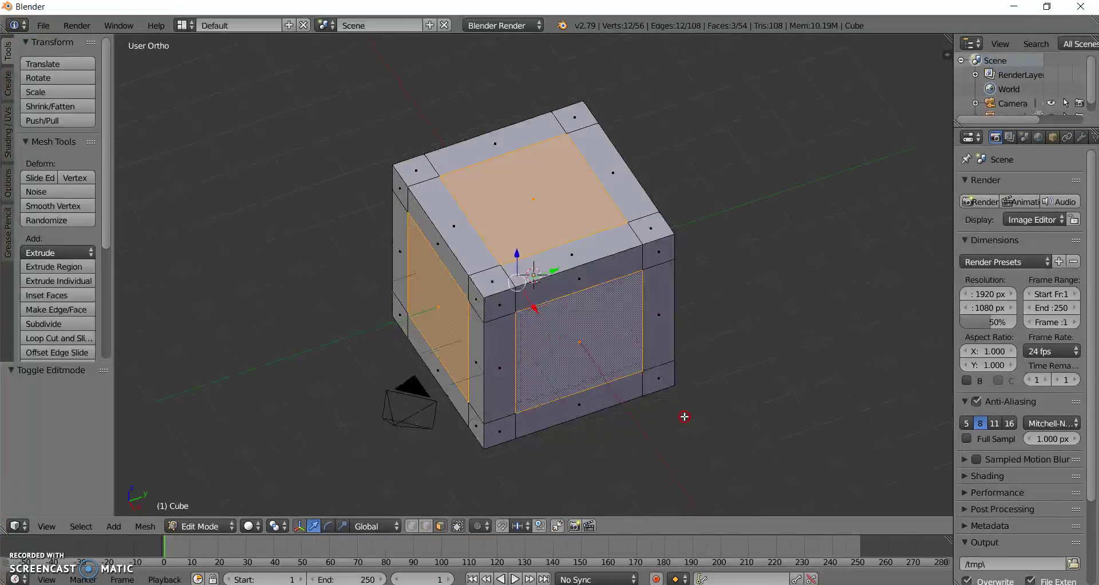
middle_click_drag(682, 412, 594, 322)
right_click(618, 380, "shift")
middle_click_drag(618, 380, 851, 358)
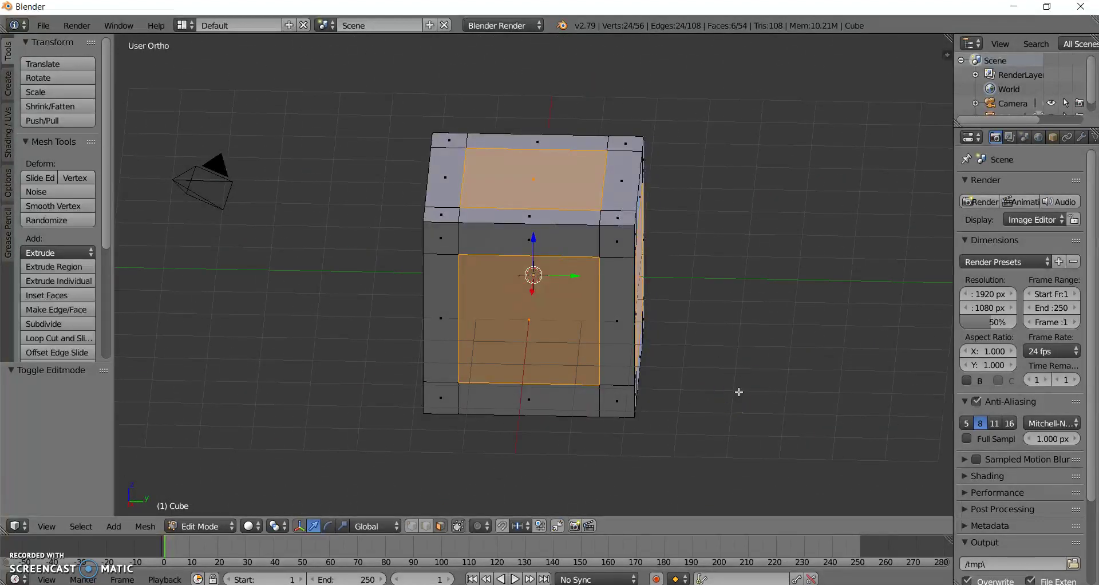
Invert the face selection and hide the border faces.
key("ctrl+i")
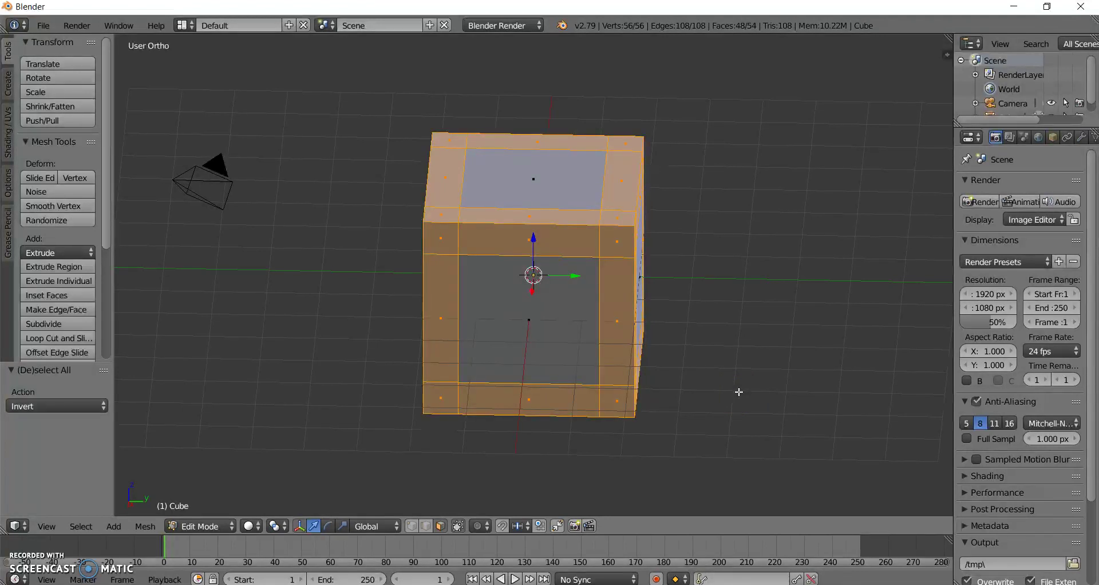
key("h")
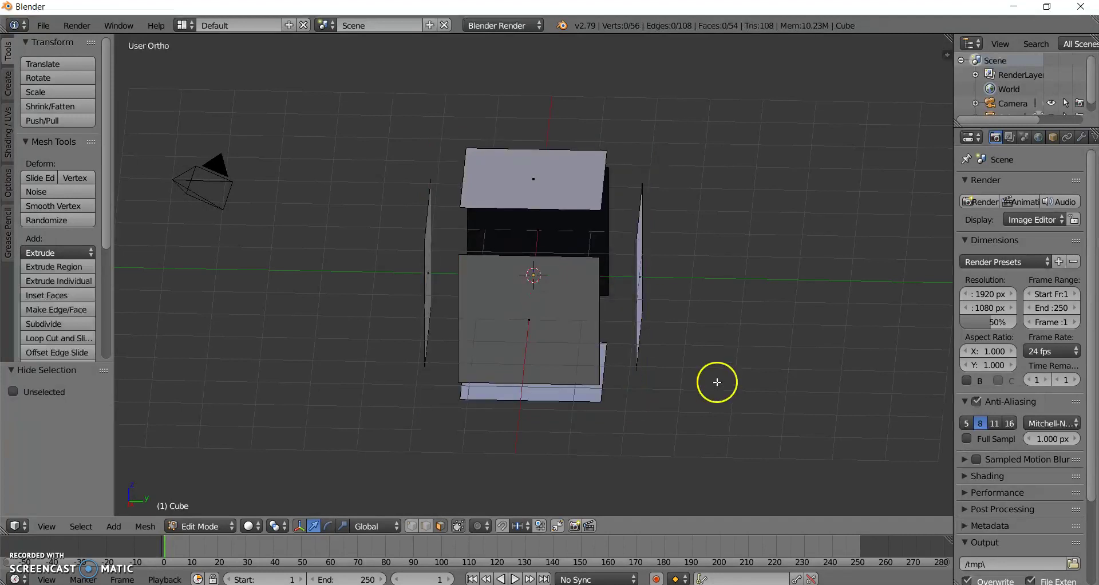
middle_click_drag(662, 295, 732, 371)
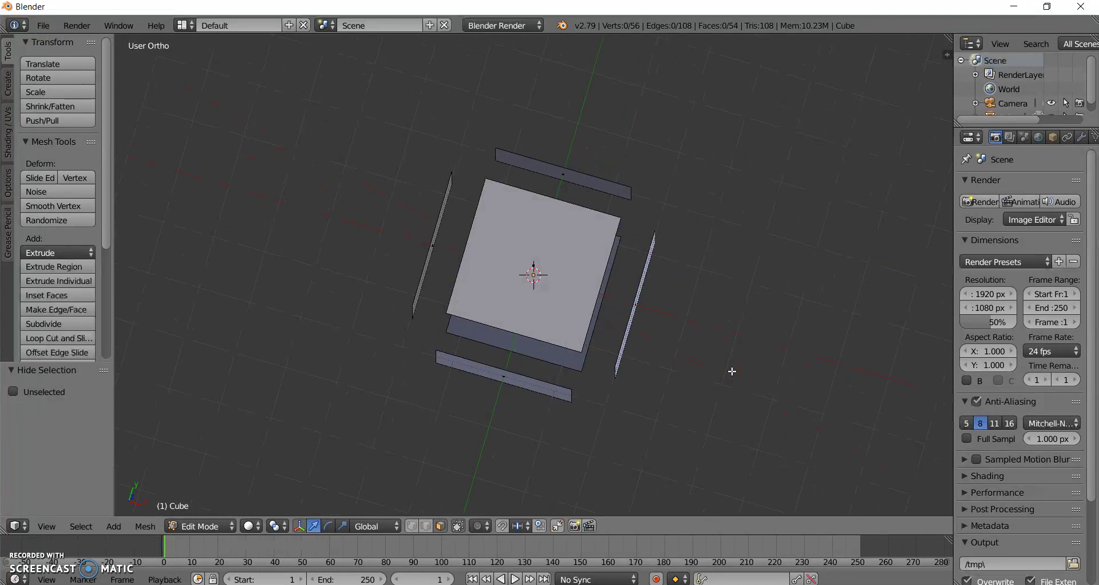
key("KP_7")
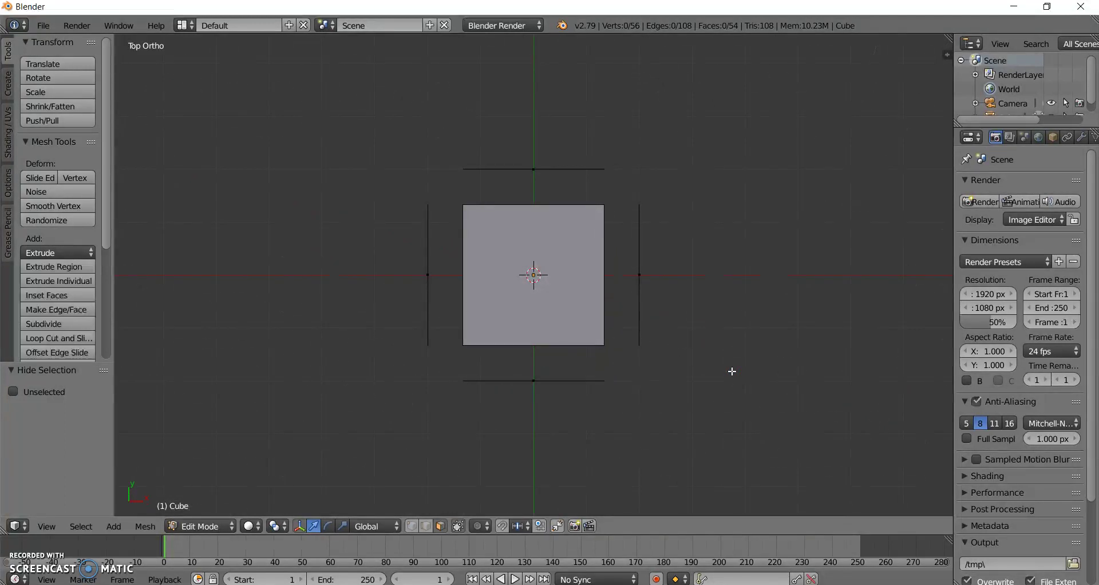
scroll(350, 394, "up", 3)
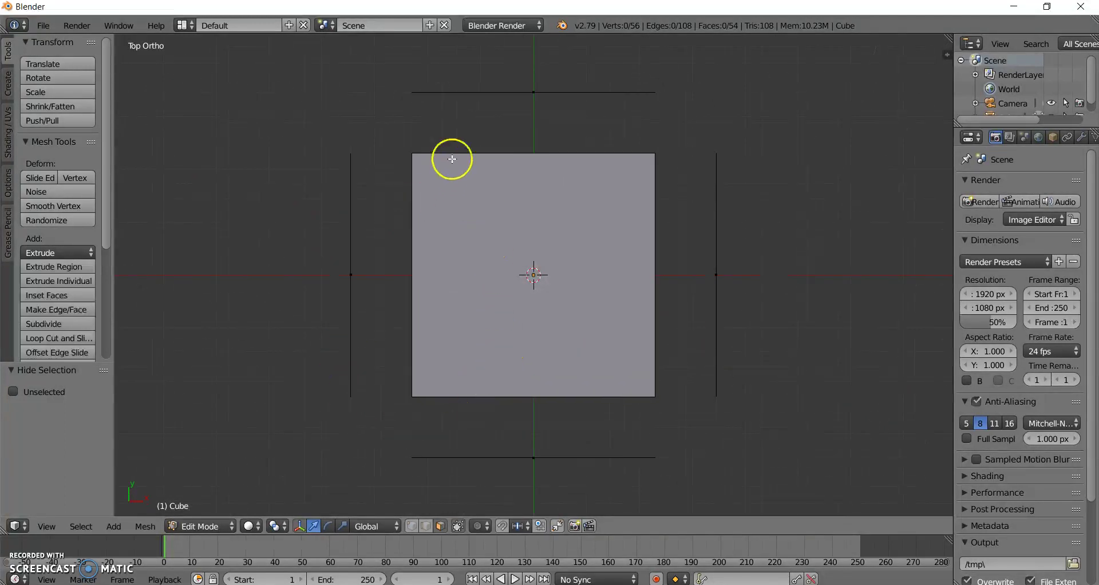
scroll(451, 159, "up", 2)
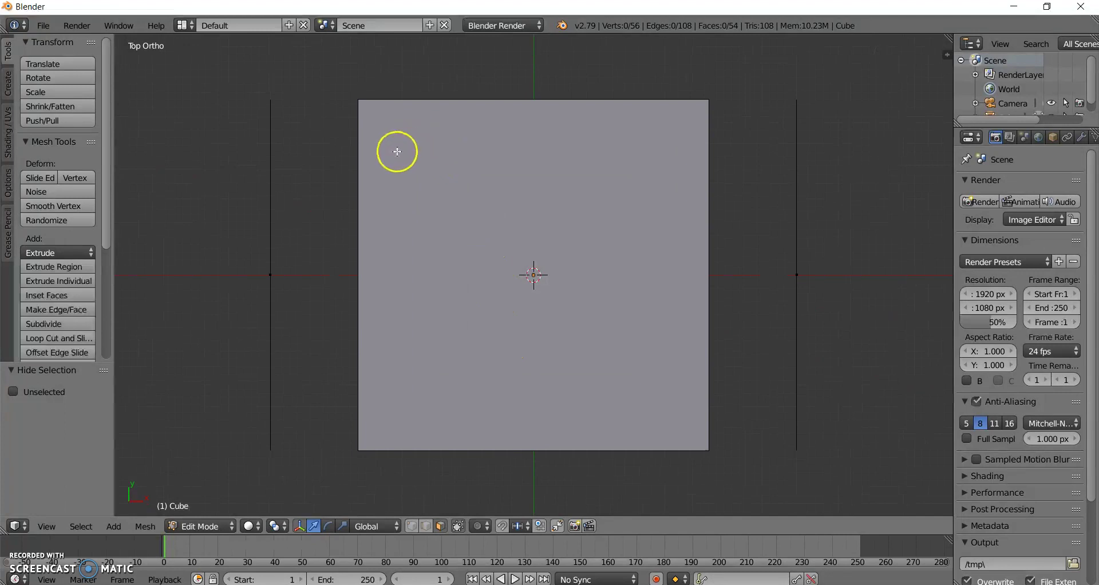
left_click_drag(397, 152, 389, 116)
scroll(400, 122, "down", 3)
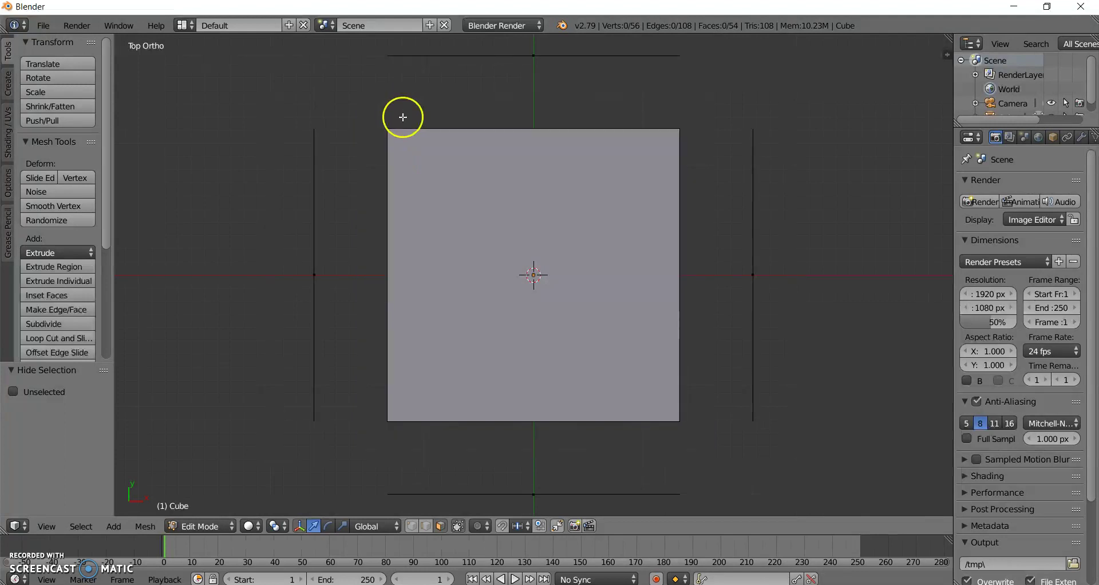
scroll(422, 176, "up", 3)
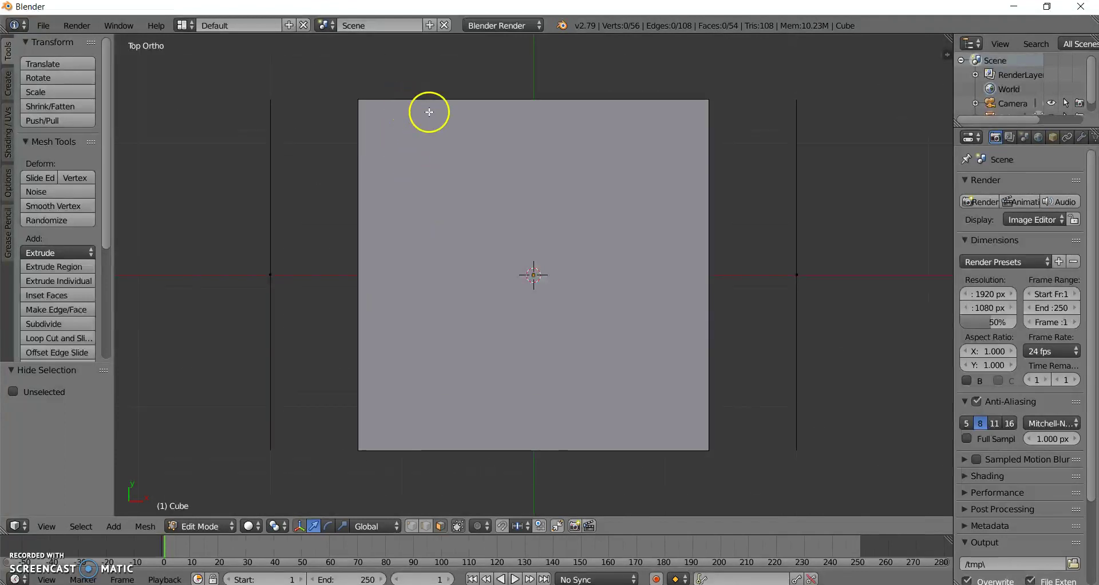
key("k")
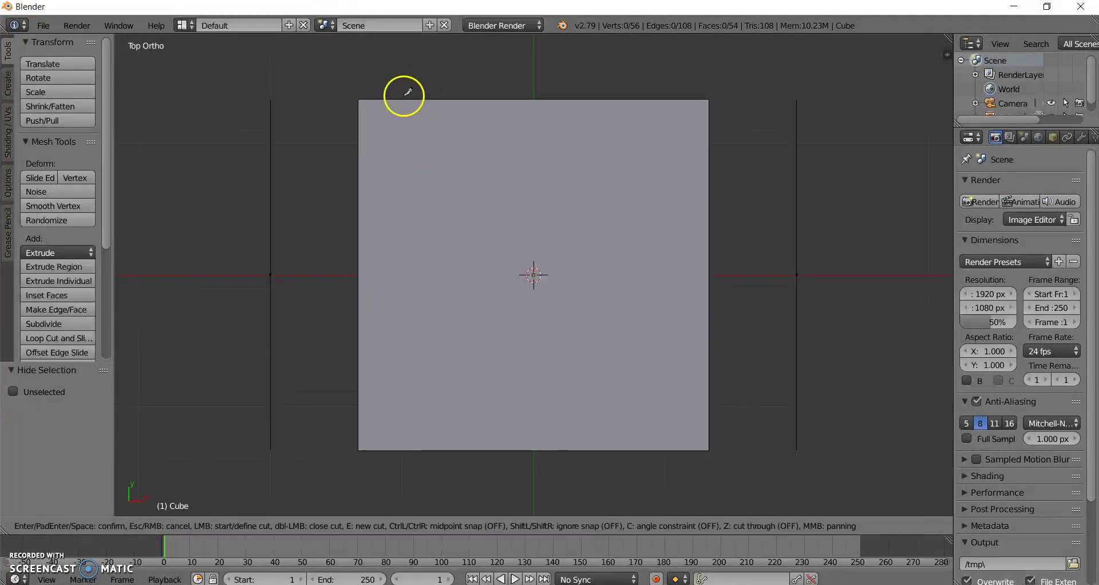
scroll(366, 91, "up", 2)
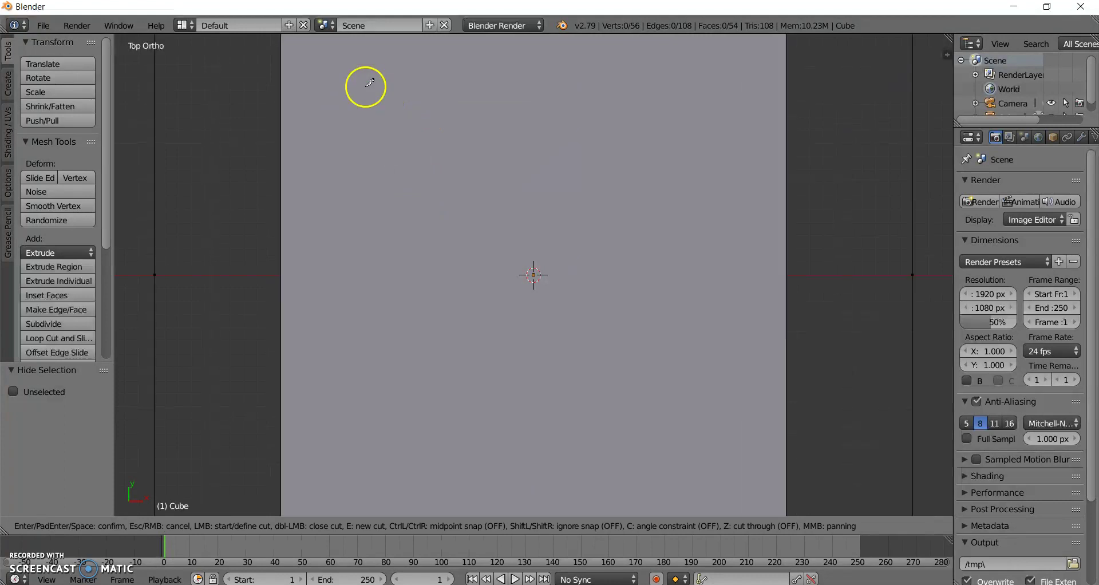
key("shift")
scroll(370, 105, "up", 5, "shift")
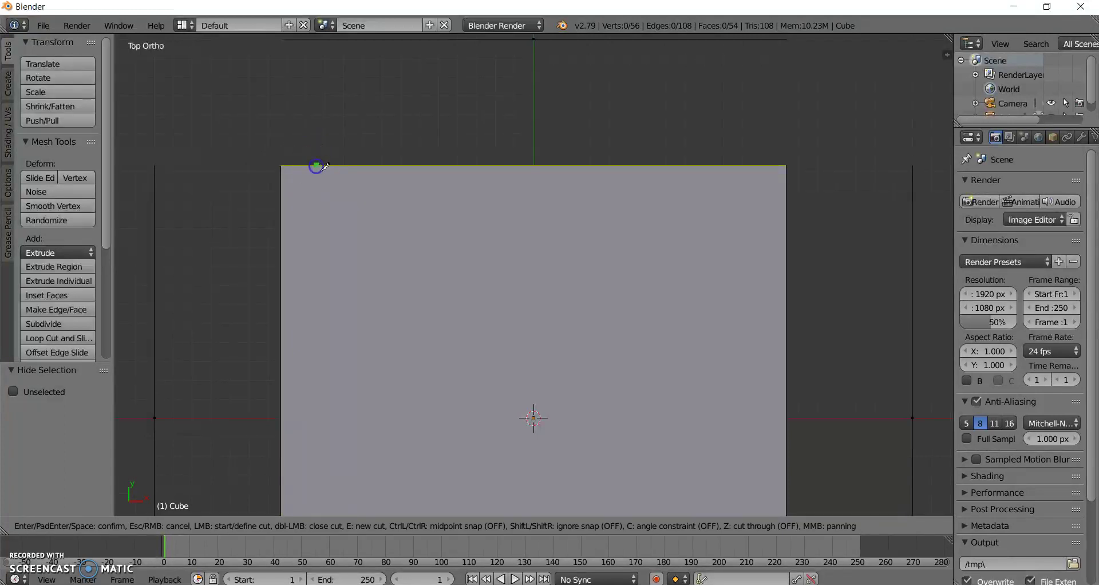
left_click(316, 166)
scroll(538, 307, "down", 4)
scroll(641, 407, "up", 2)
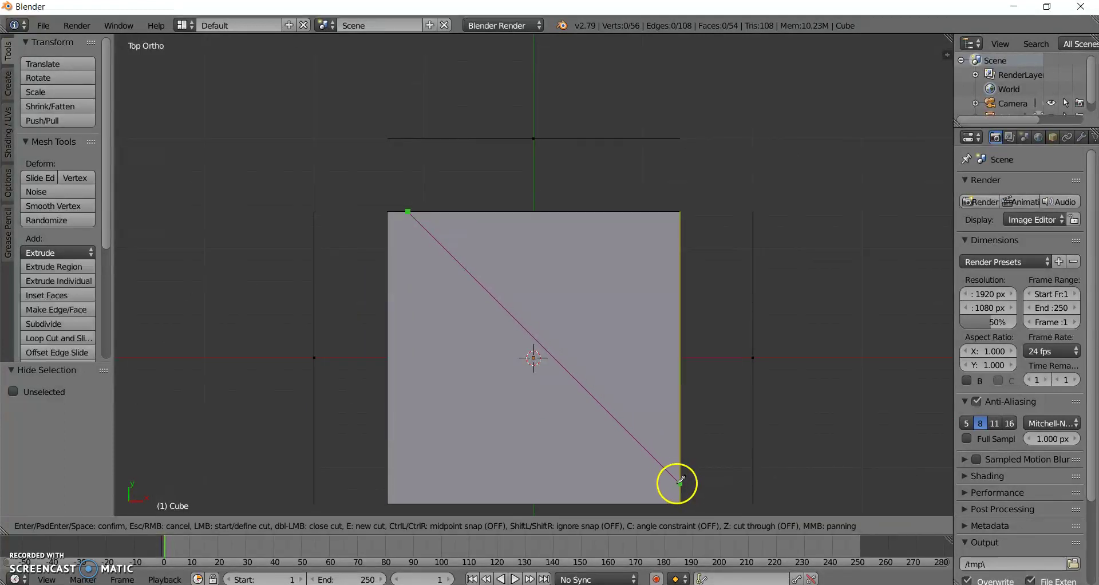
left_click_drag(680, 481, 632, 362)
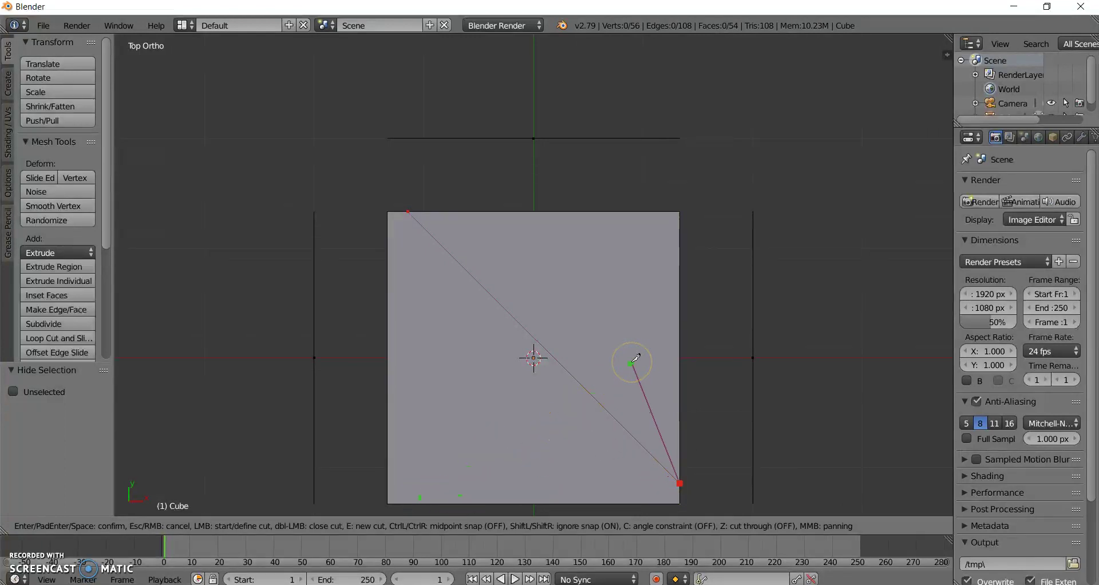
middle_click_drag(633, 361, 677, 181, "shift")
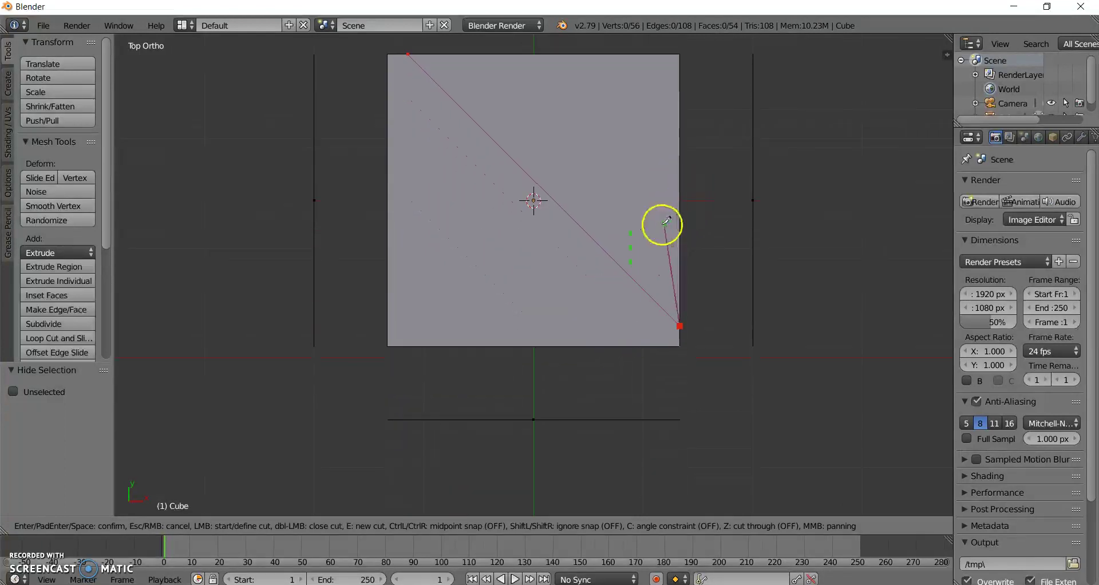
right_click(634, 242)
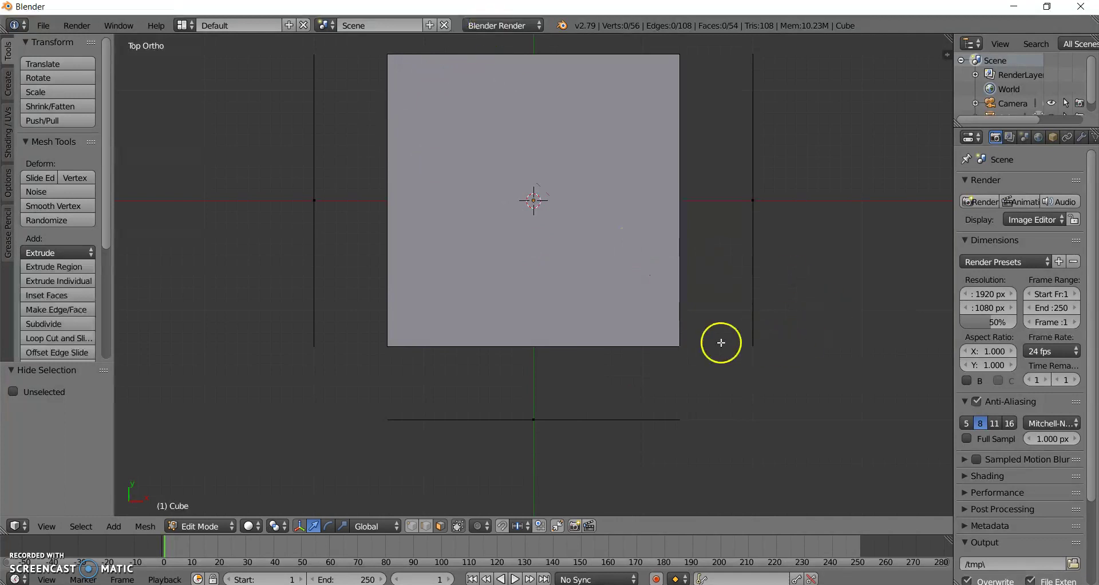
Knife two parallel diagonal cuts across the top panel.
key("k")
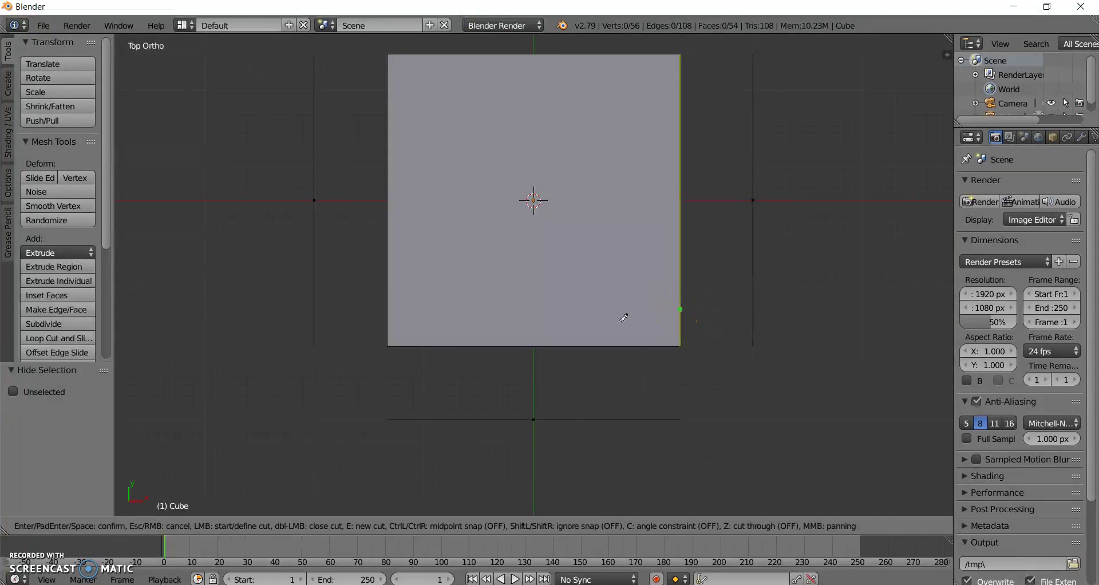
left_click(680, 309)
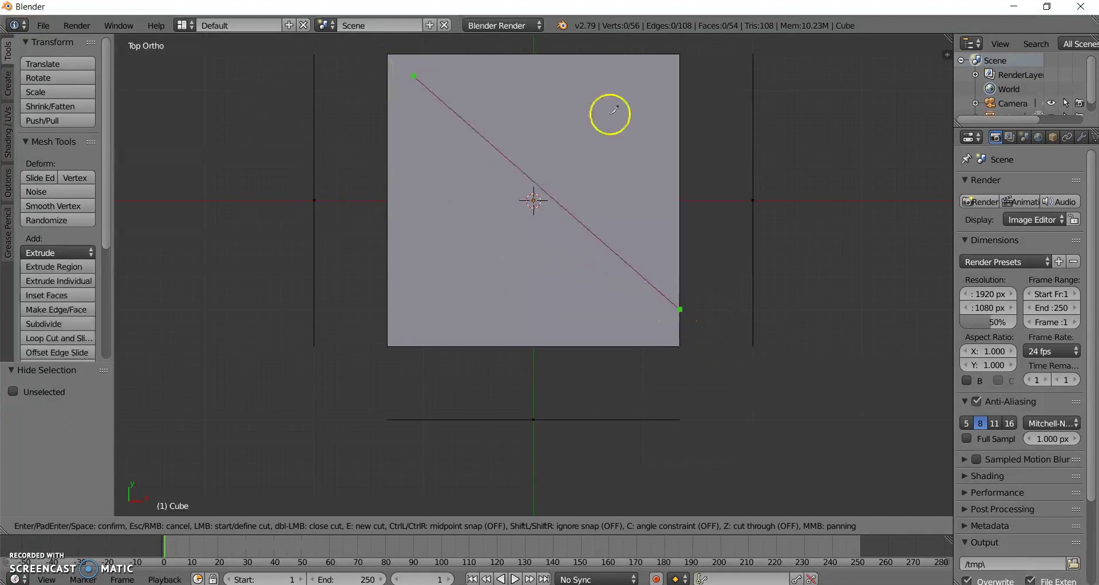
left_click(424, 55)
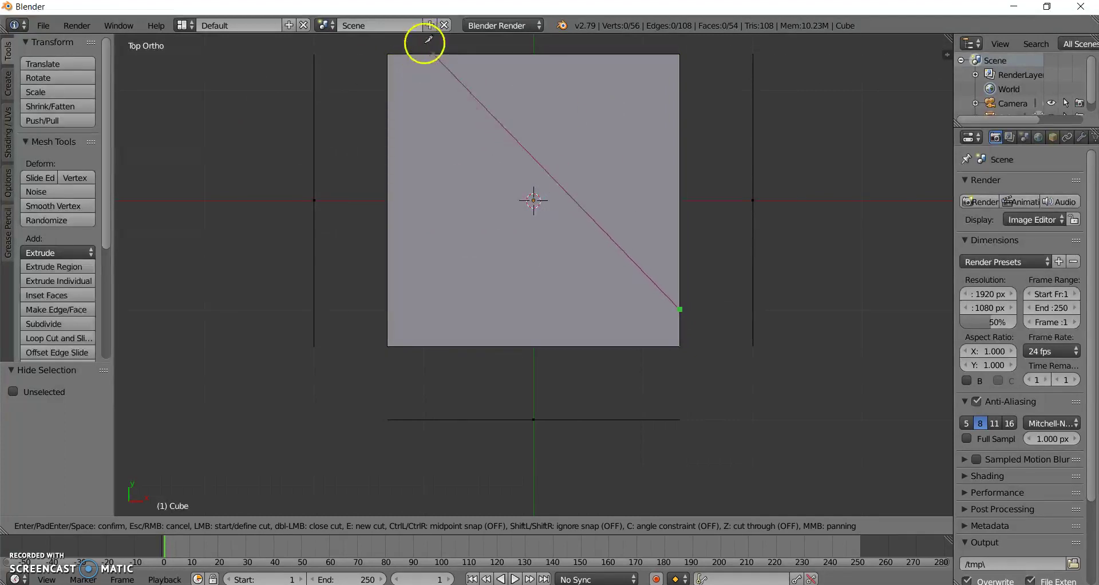
left_click(424, 54)
key("Return")
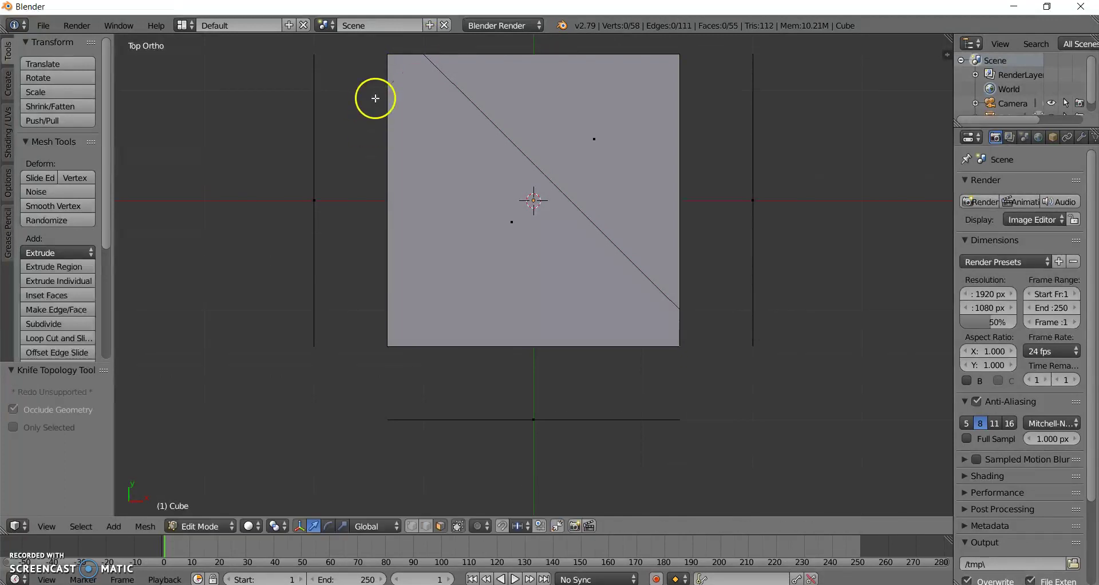
key("k")
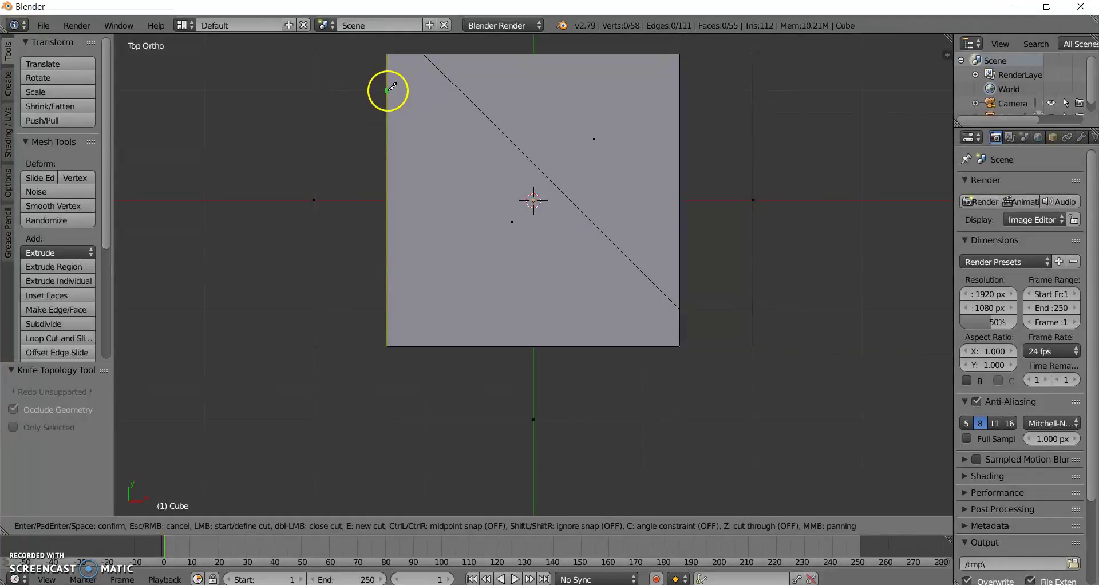
left_click(387, 90)
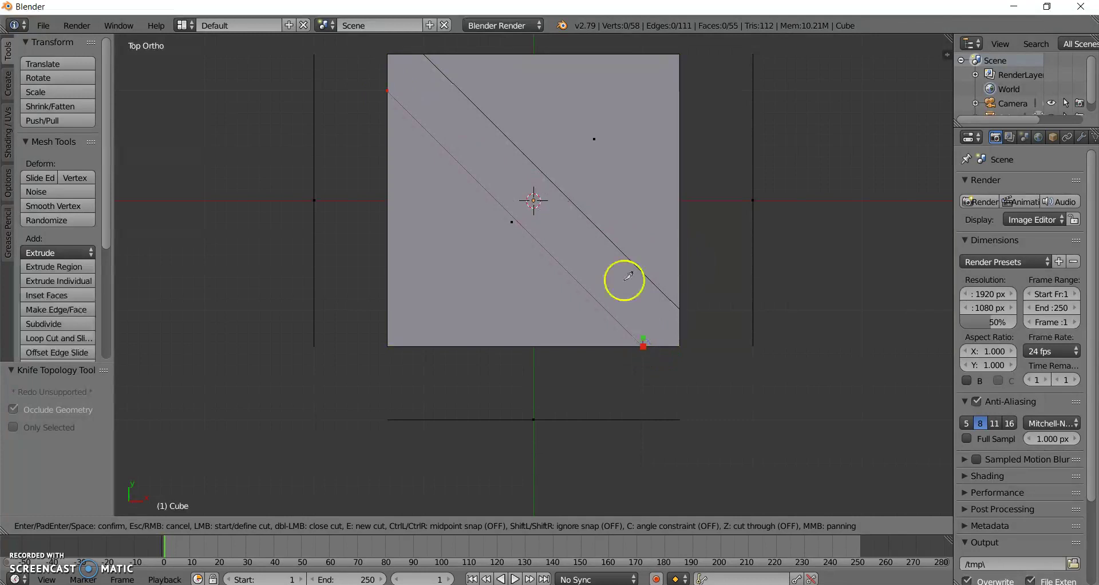
key("Return")
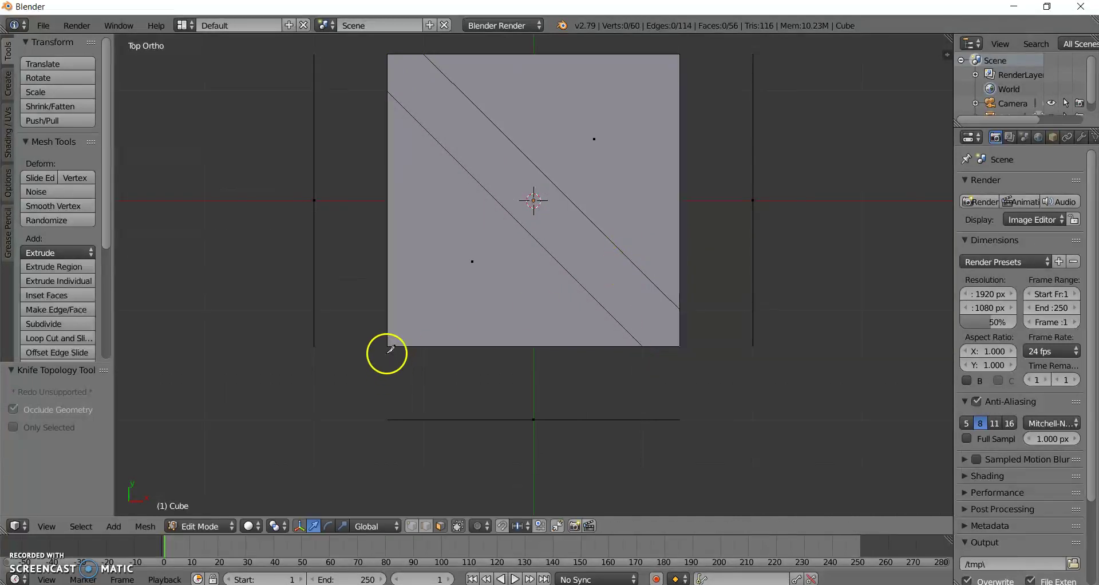
Knife two more diagonals crossing the first pair on the top panel.
key("k")
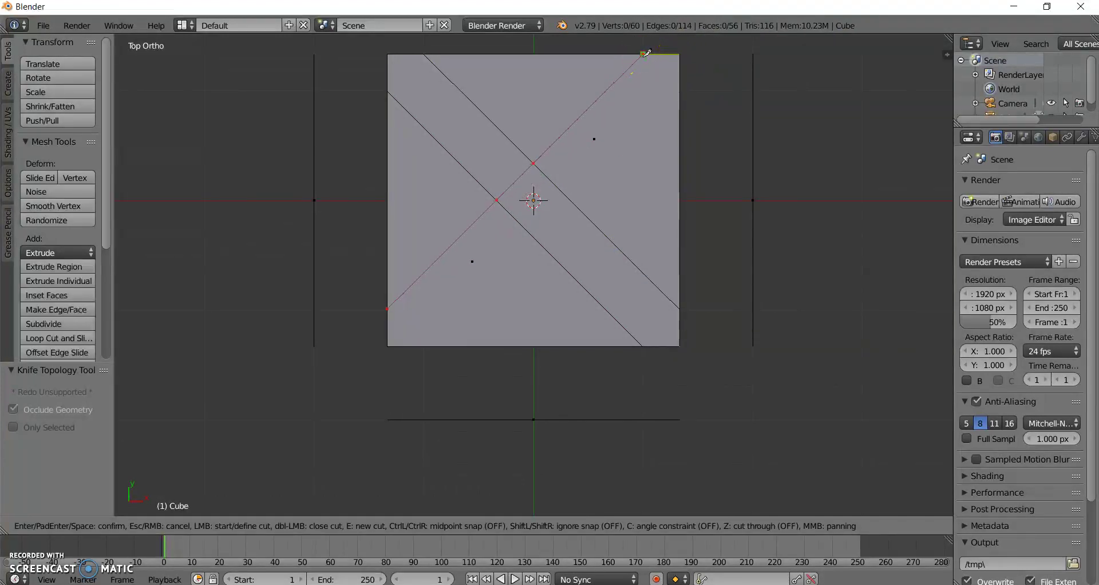
left_click(644, 55)
key("Return")
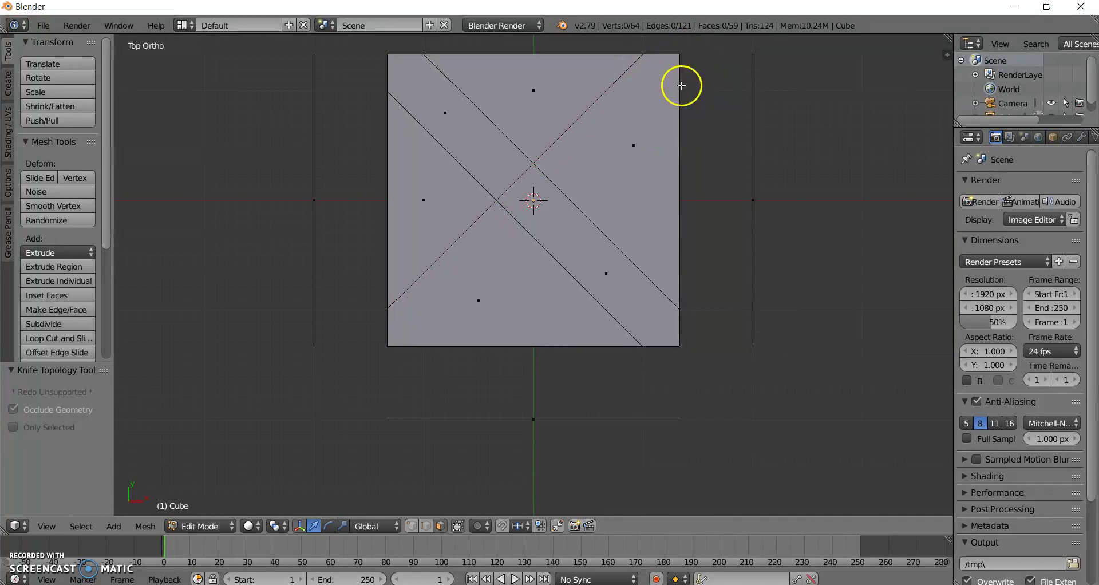
key("k")
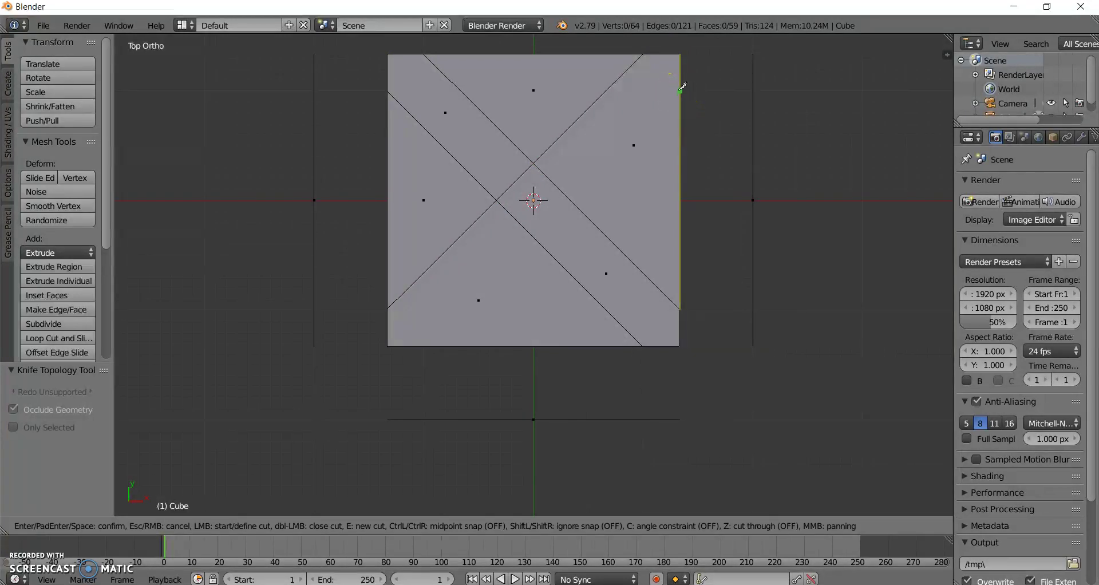
left_click(680, 90)
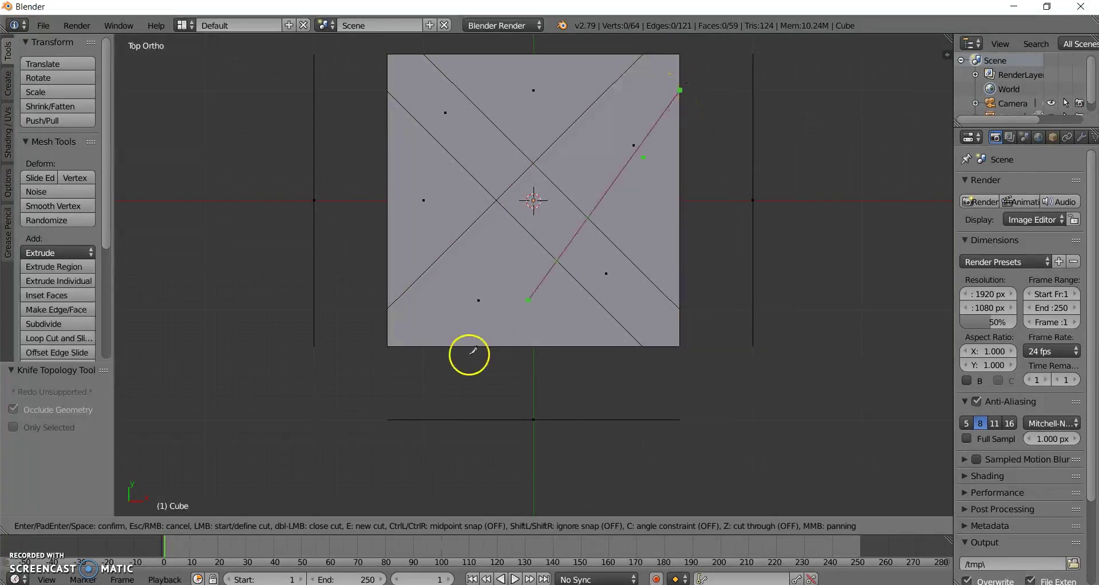
left_click(424, 344)
key("Return")
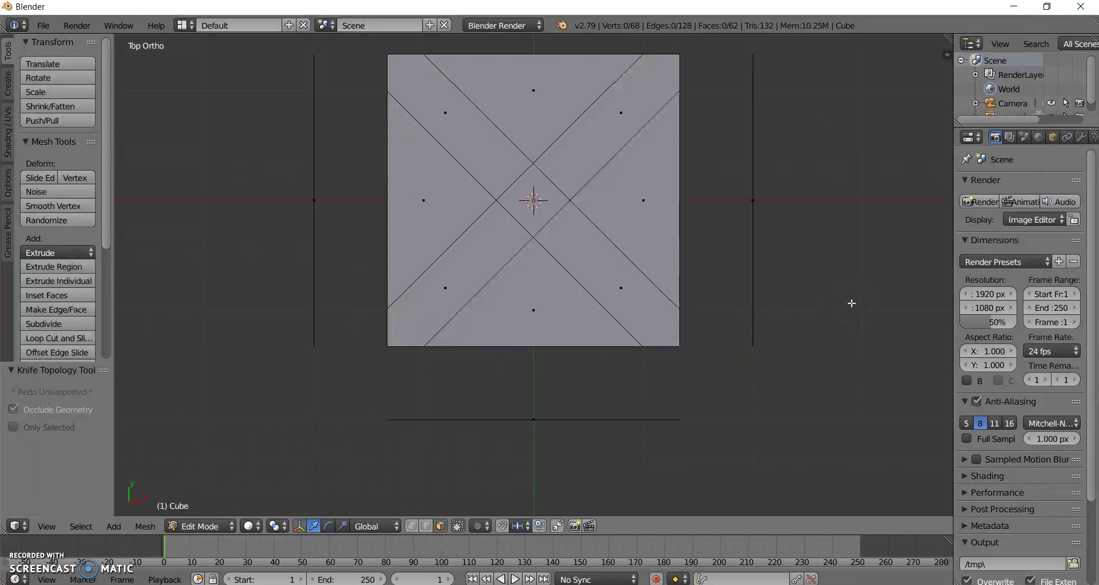
In Front view, knife two parallel diagonal cuts across the front panel.
key("KP_1")
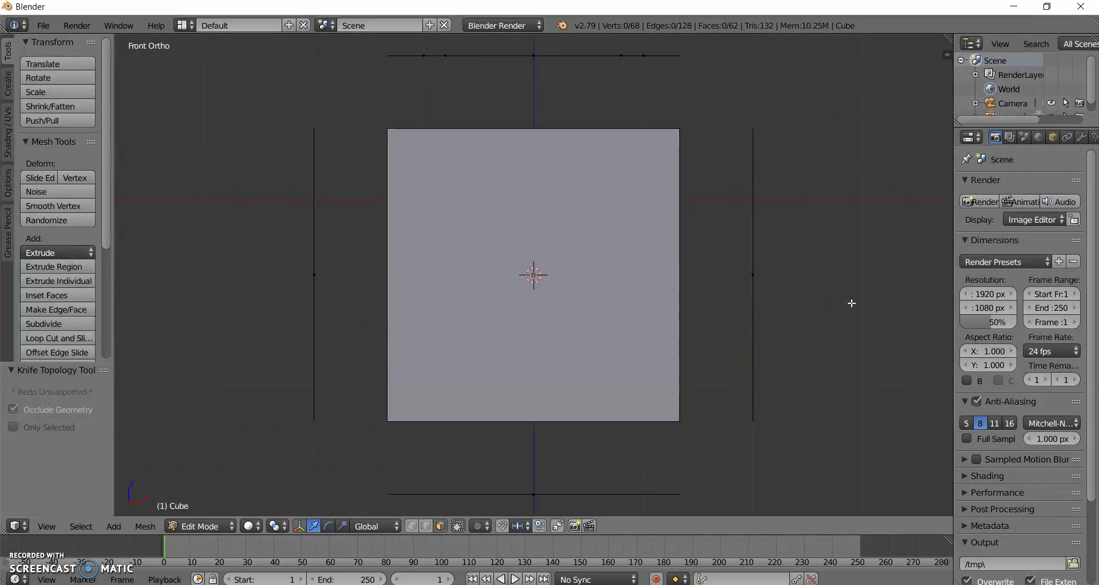
left_click(445, 283)
key("k")
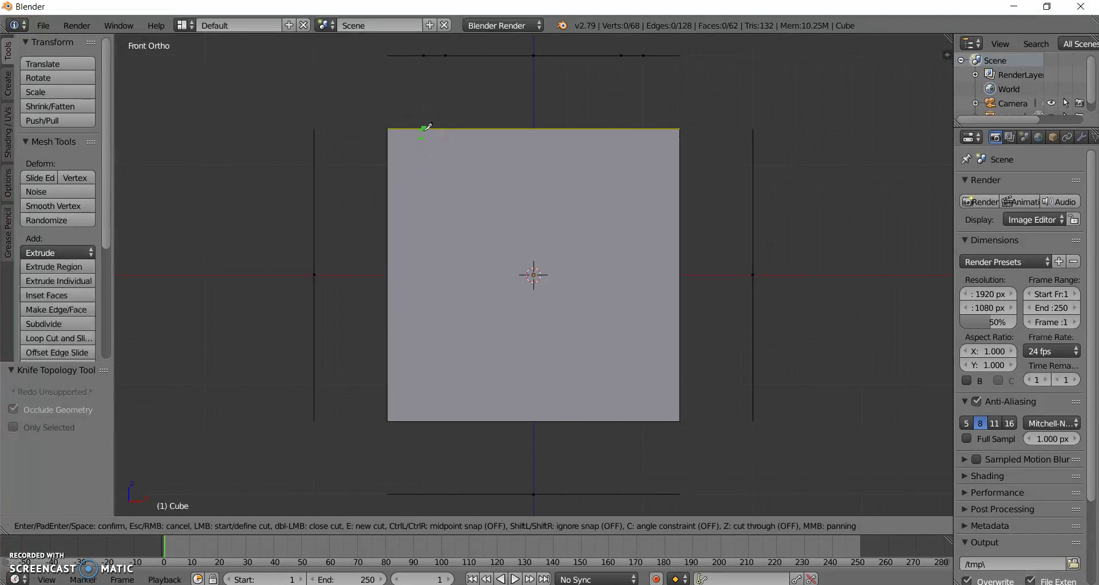
left_click_drag(423, 129, 680, 383)
key("Return")
key("k")
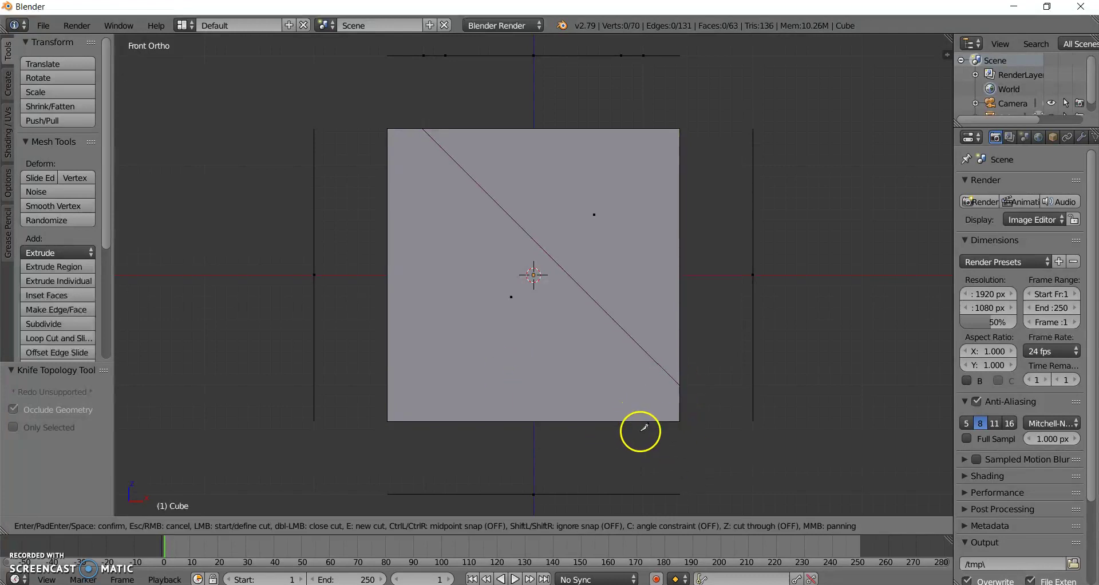
left_click(644, 420)
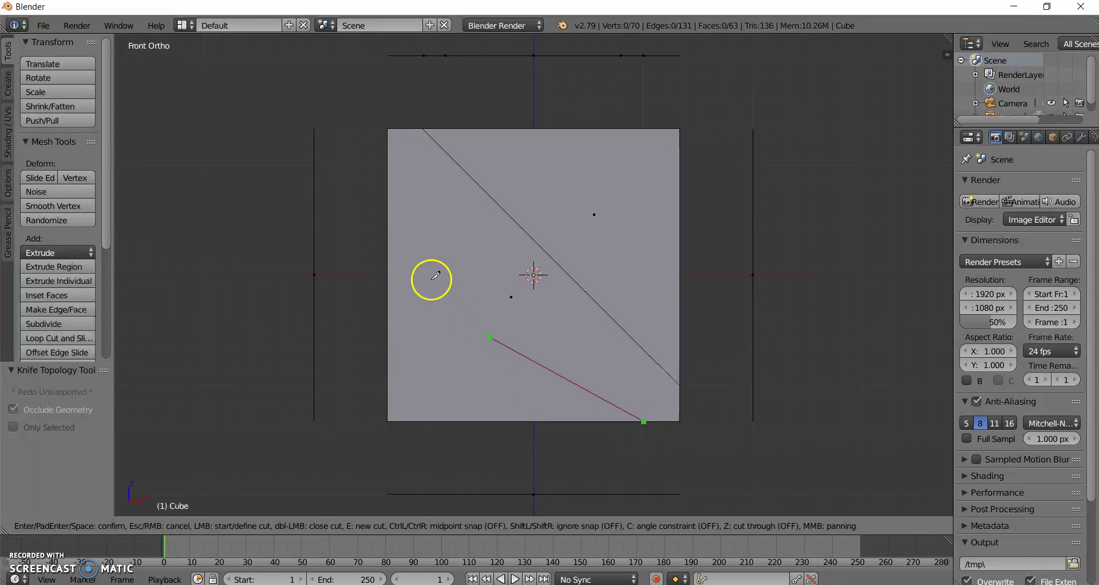
left_click(389, 165)
key("Return")
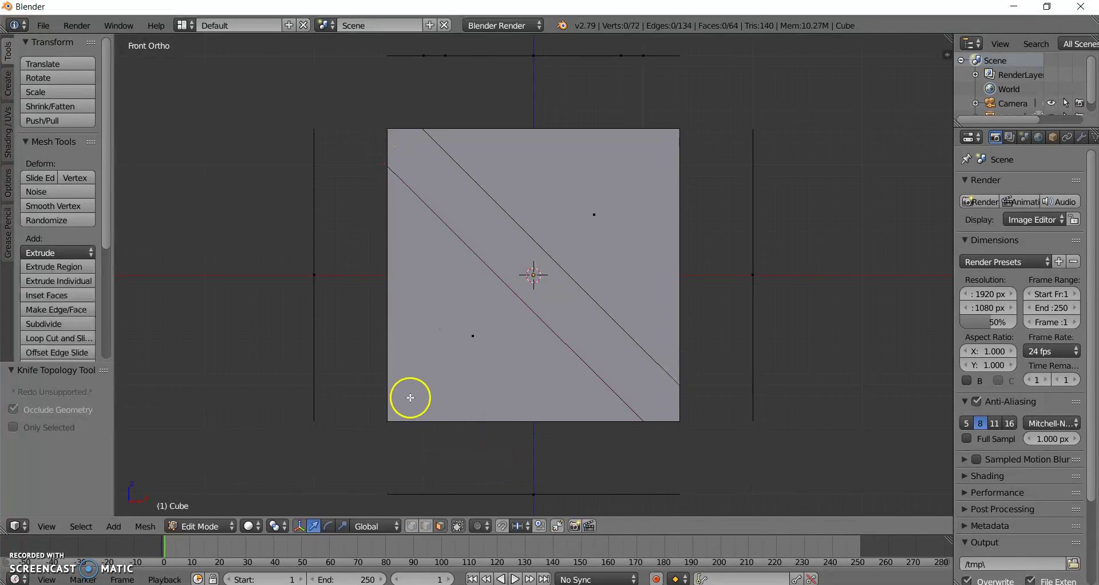
Knife two crossing diagonals on the front panel, bottom-to-right and top-to-left.
key("k")
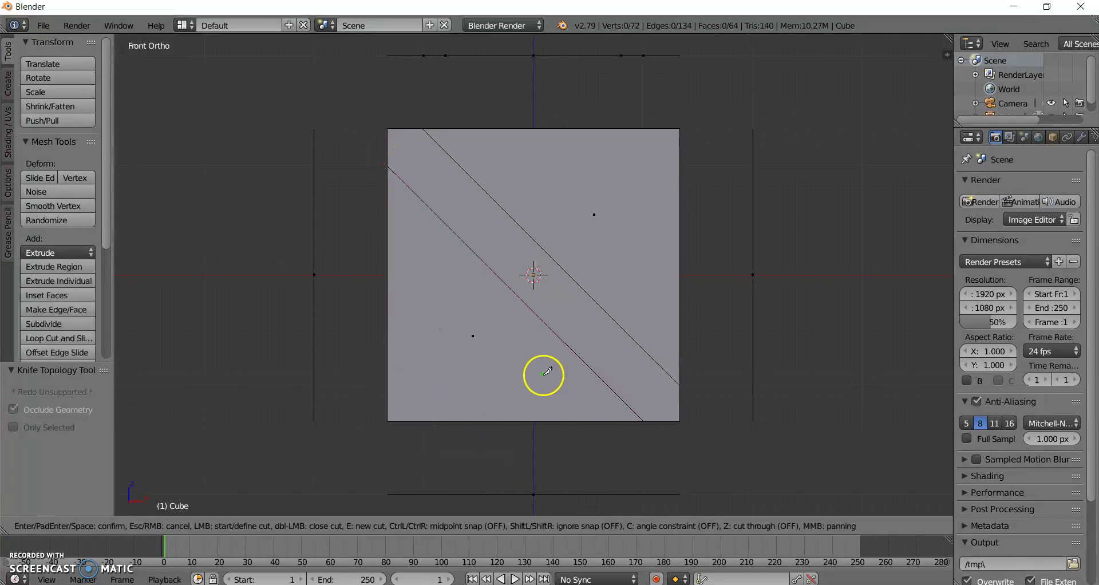
left_click(426, 419)
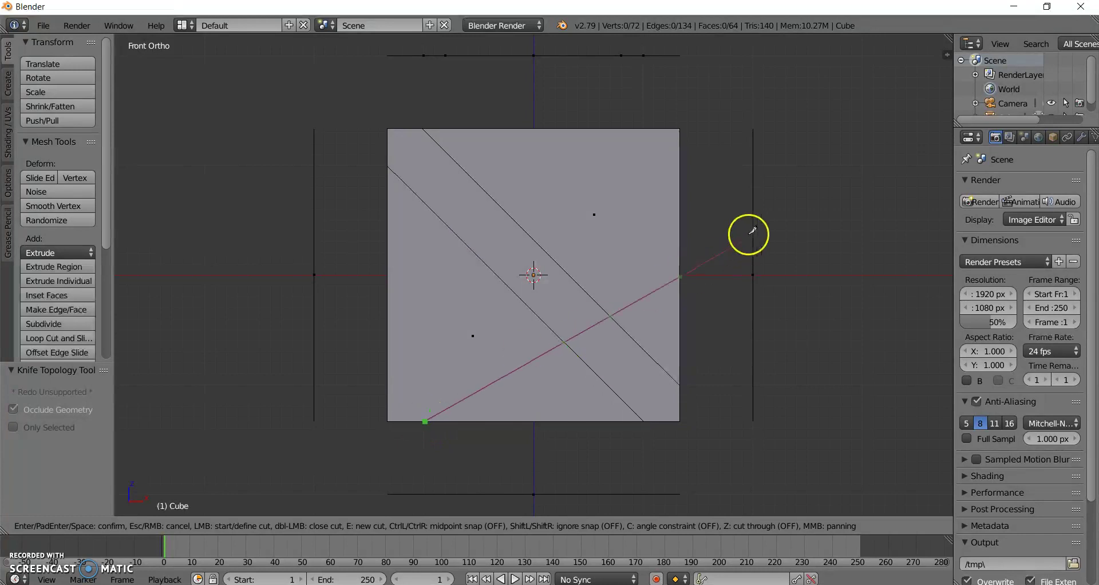
left_click(680, 162)
key("Return")
key("k")
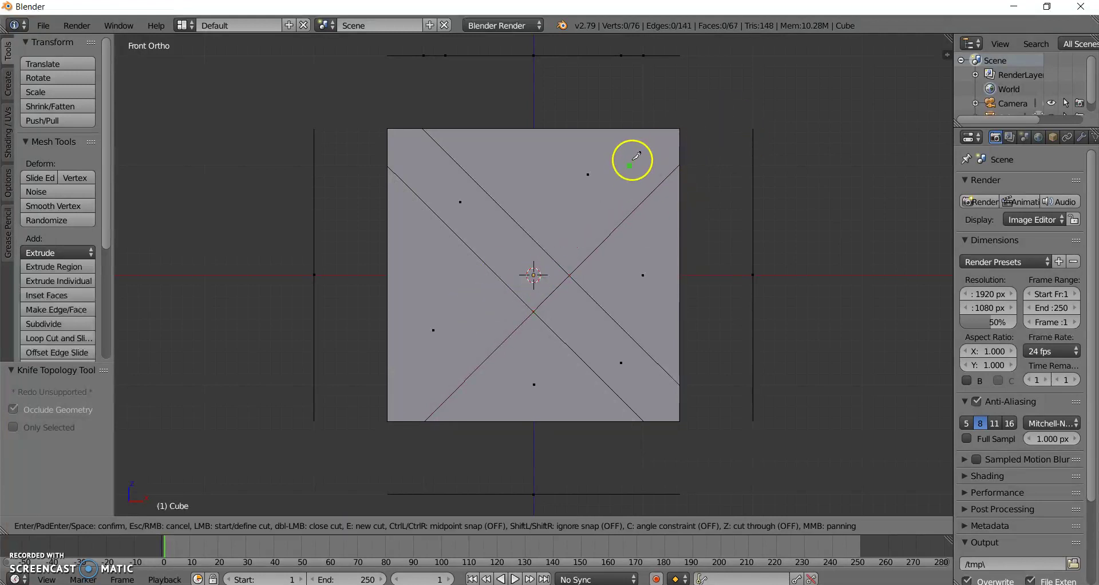
left_click(643, 128)
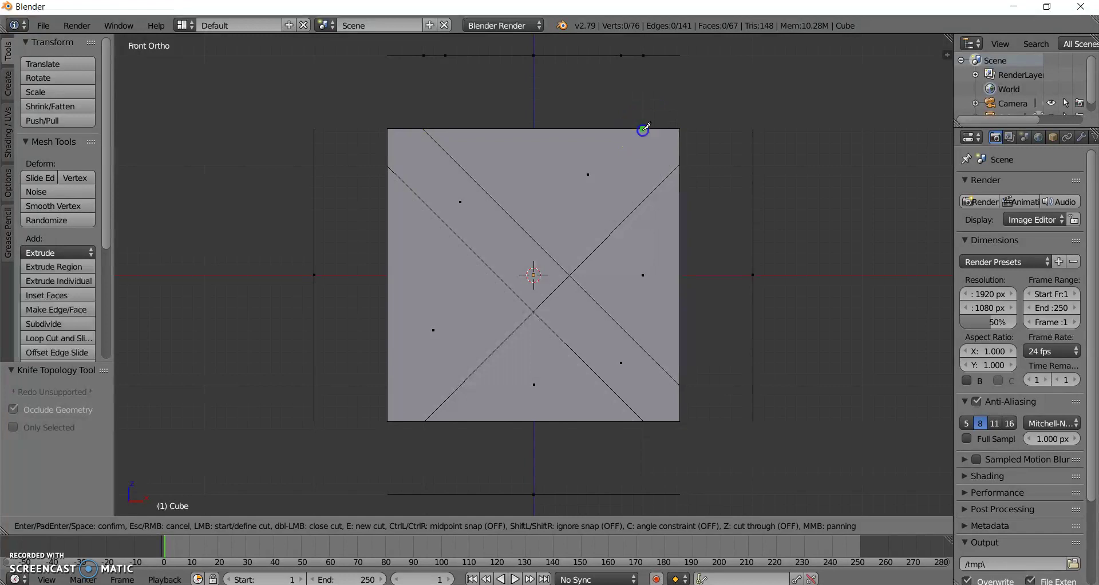
left_click(388, 384)
key("Return")
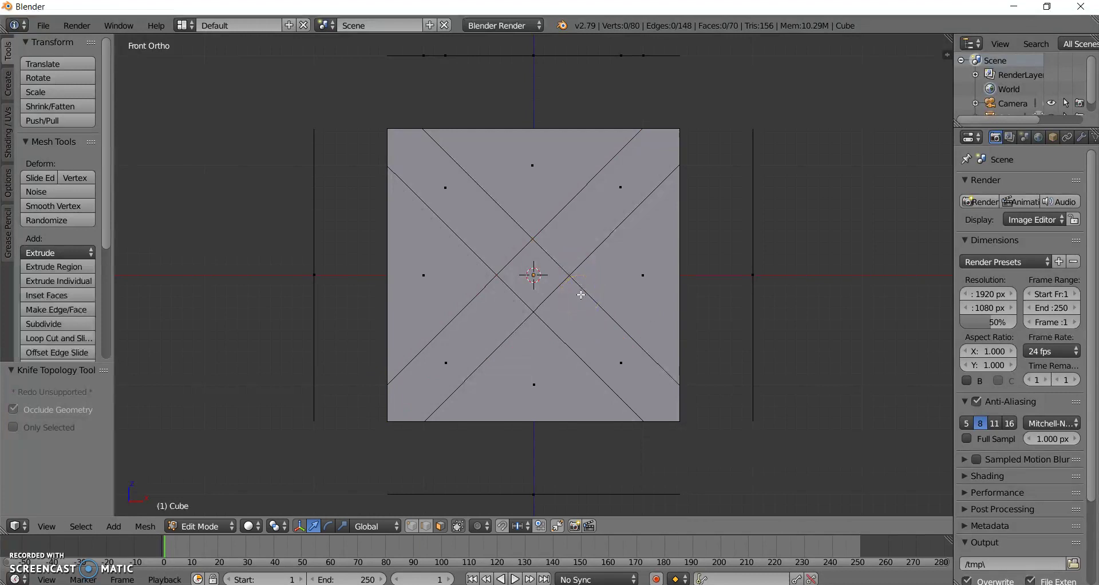
In Right Ortho view, knife two parallel diagonal cuts across the side panel.
key("ctrl+KP_3")
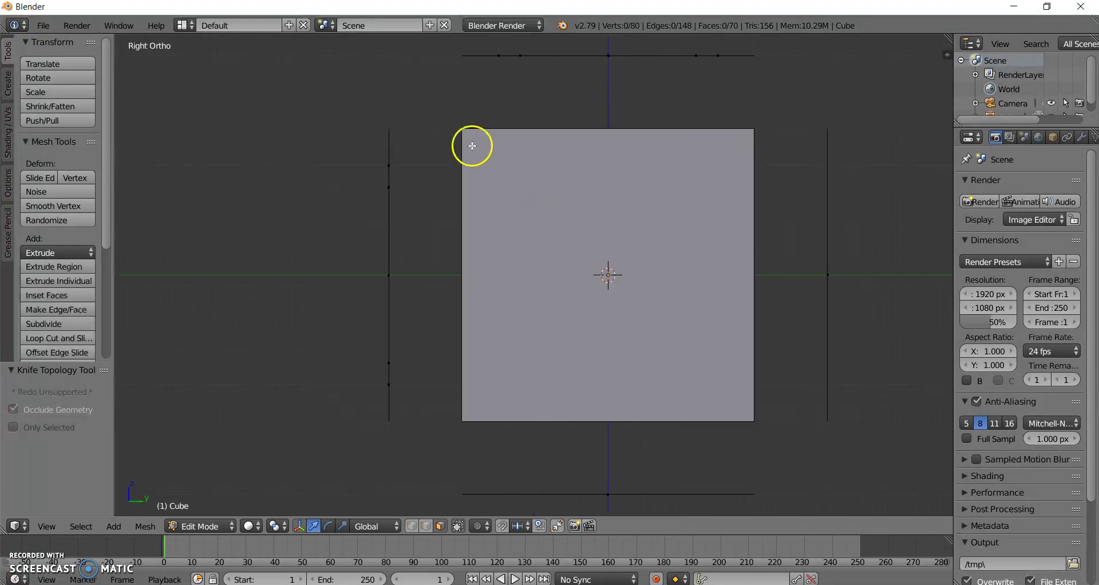
key("k")
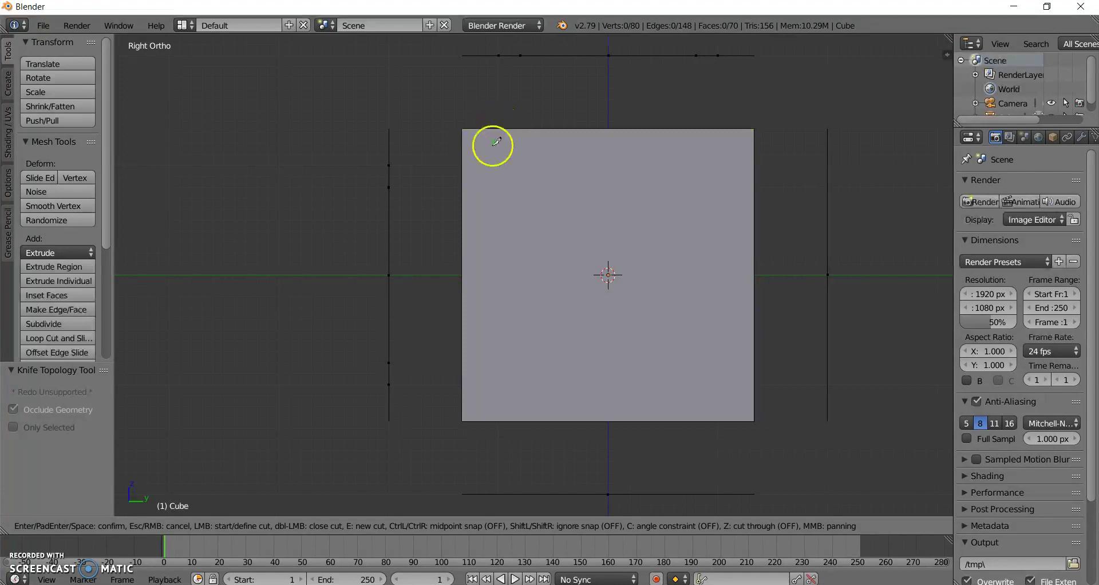
left_click_drag(499, 128, 755, 382)
left_click(754, 382)
key("Return")
key("k")
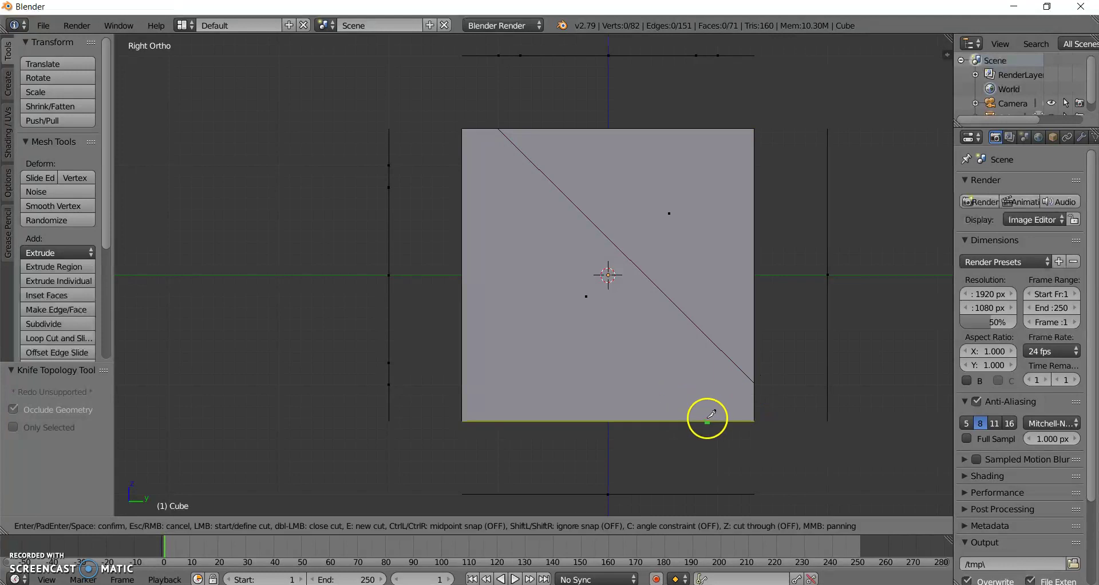
left_click(717, 420)
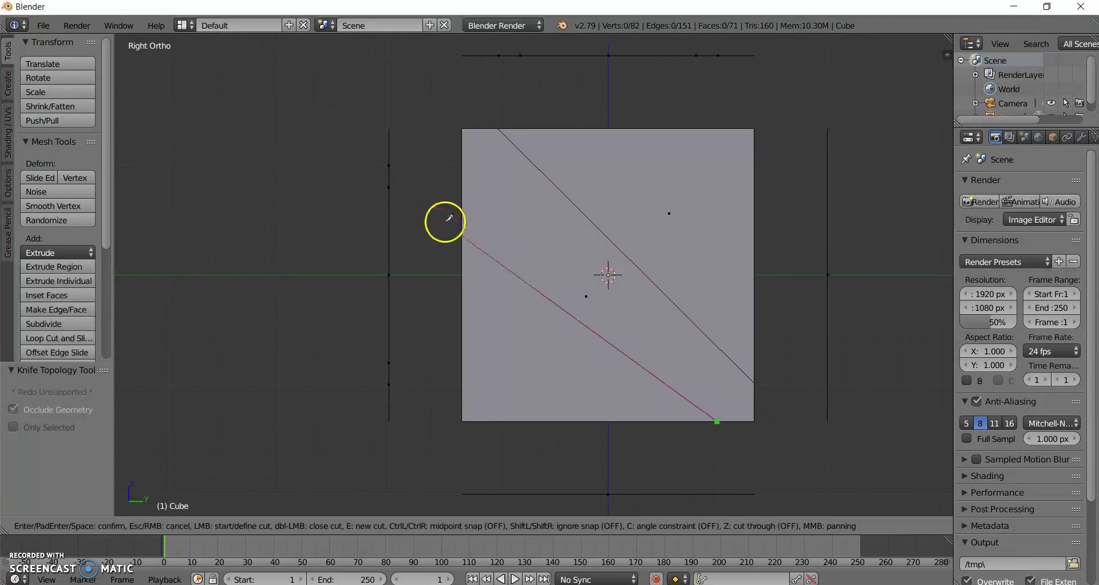
left_click(463, 165)
key("Return")
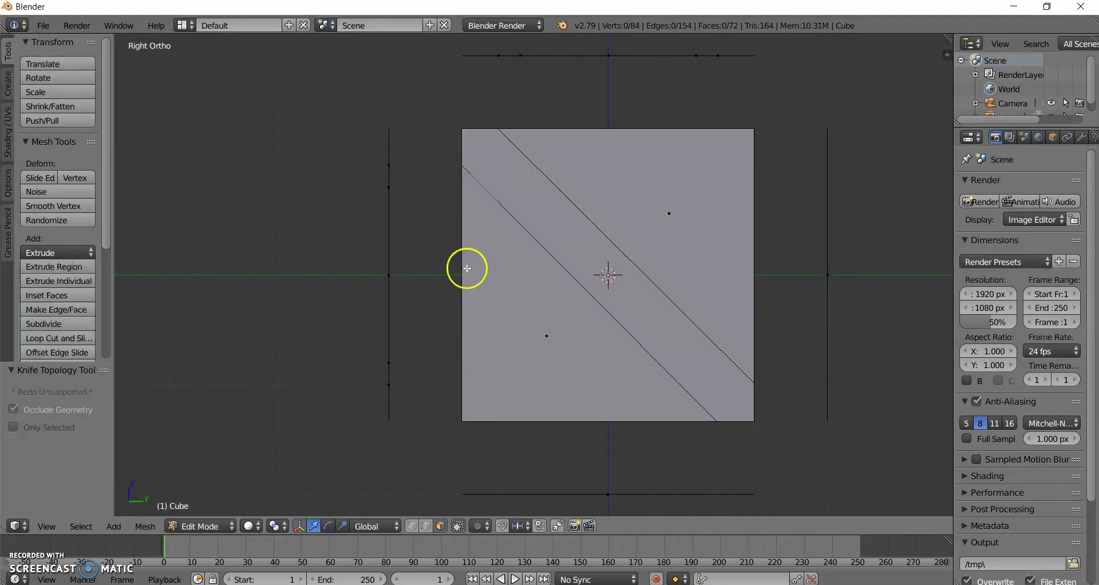
Knife two crossing diagonals on the side panel to complete the double X.
key("k")
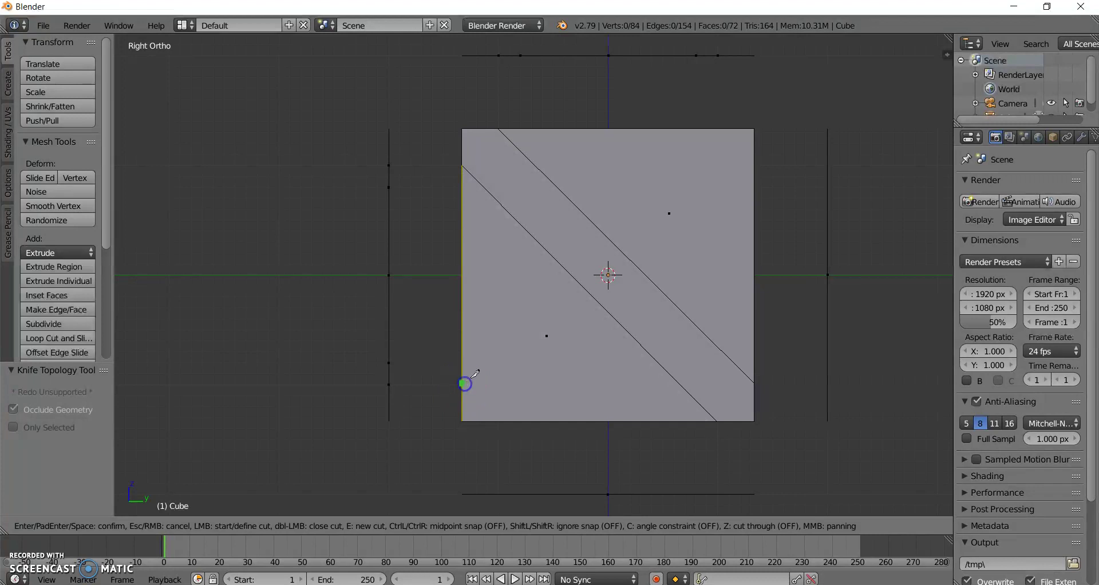
left_click_drag(462, 383, 718, 128)
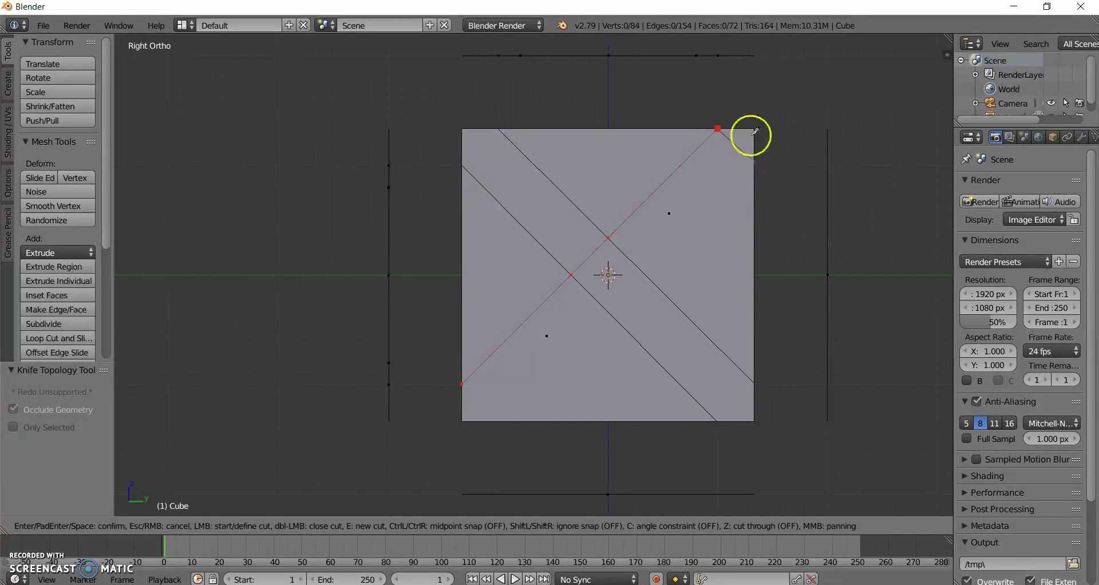
key("Return")
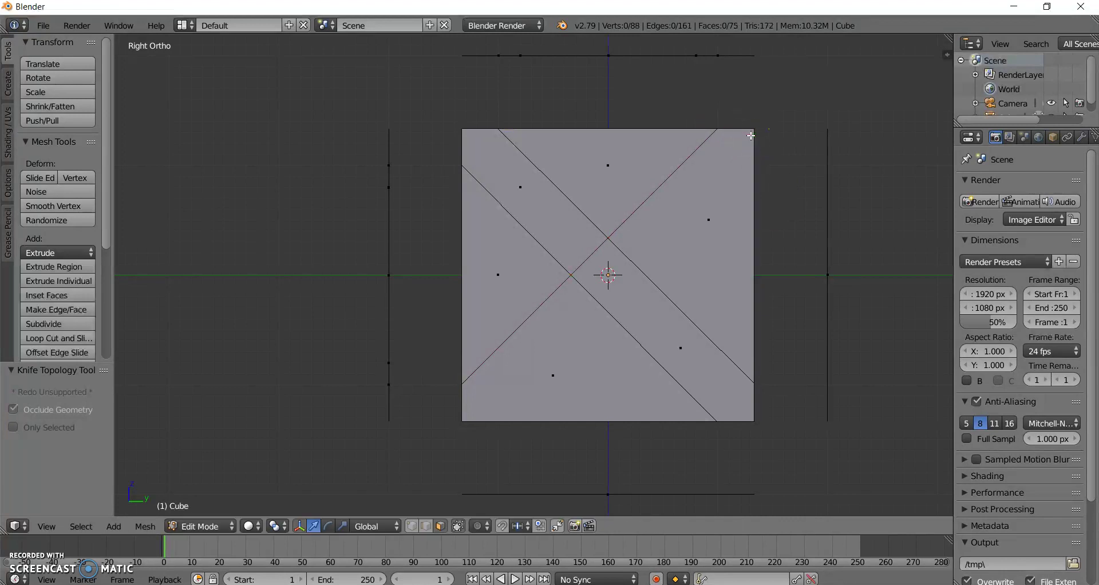
key("k")
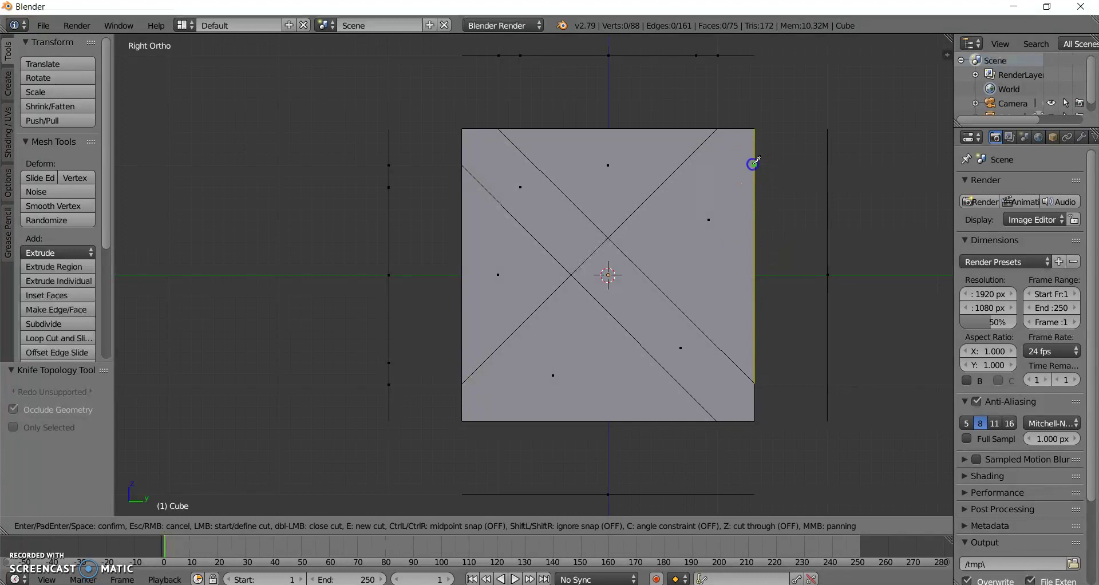
left_click_drag(753, 164, 504, 410)
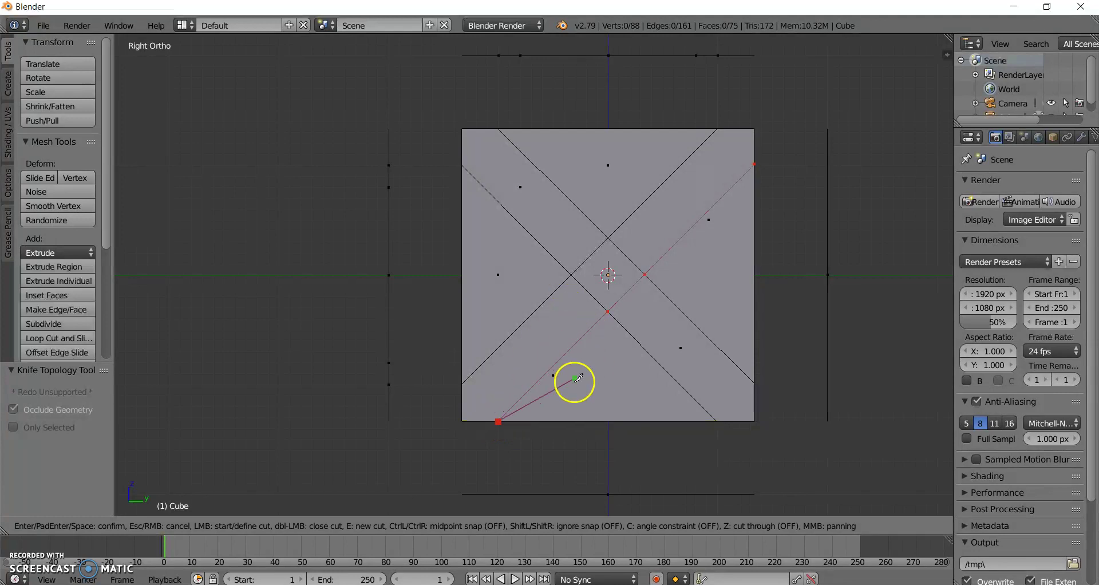
key("Return")
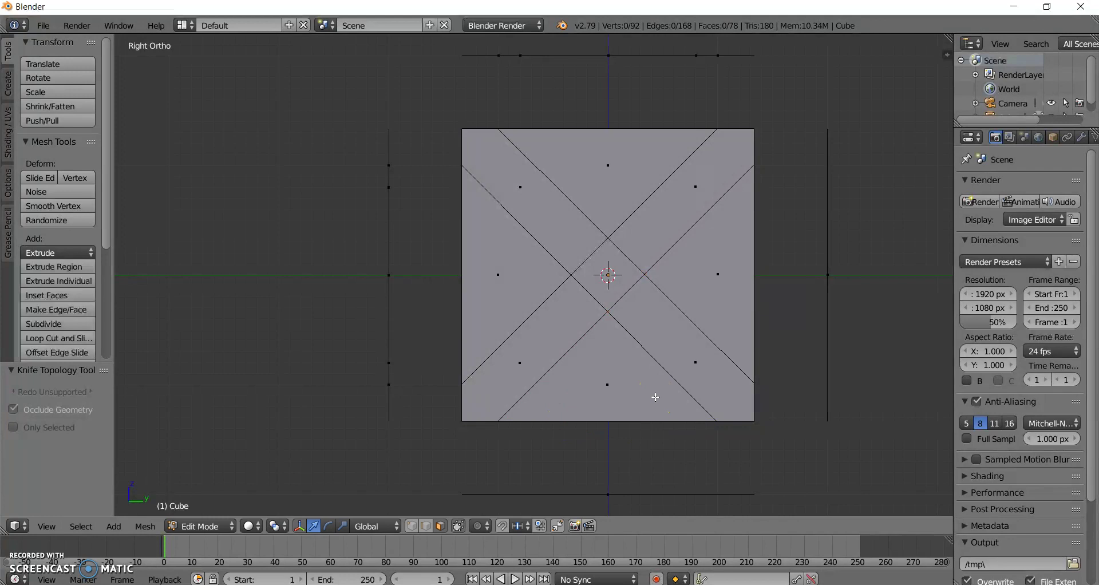
In Bottom Ortho view, knife two parallel diagonal cuts across the bottom panel.
key("ctrl+KP_7")
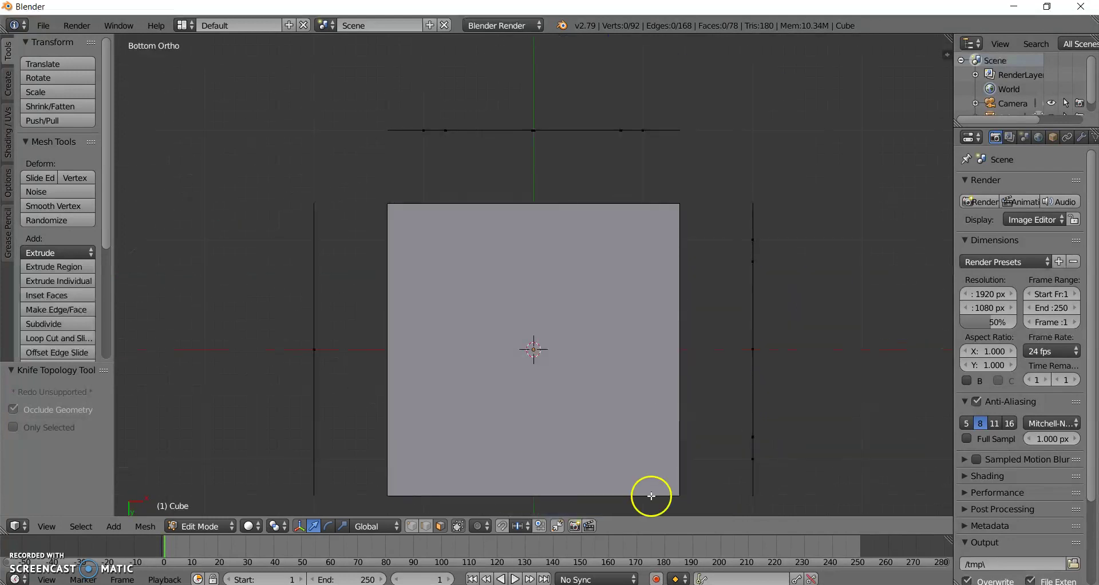
scroll(616, 359, "down", 3, "shift")
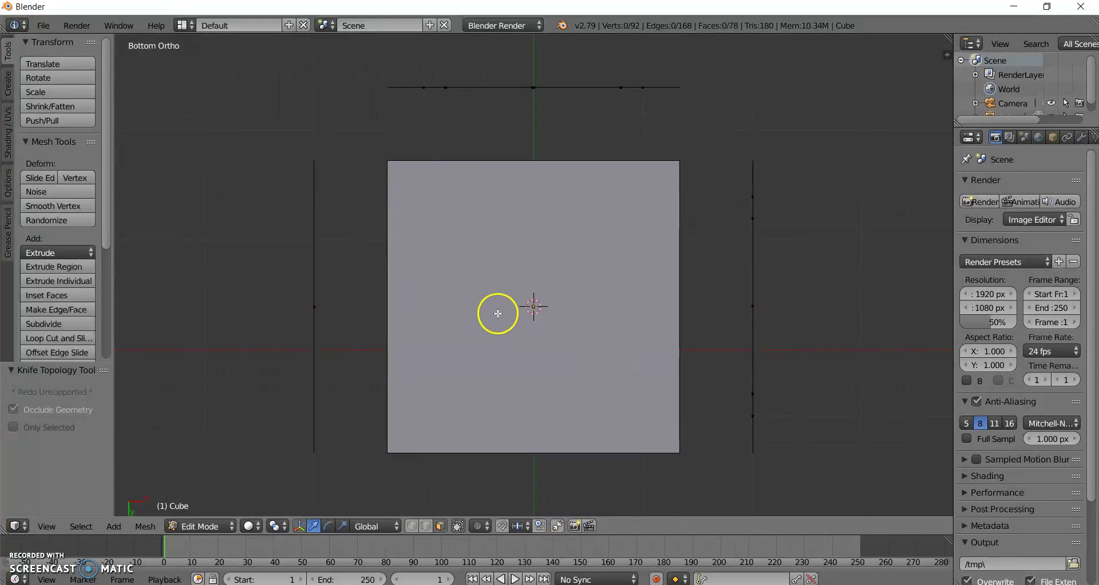
key("k")
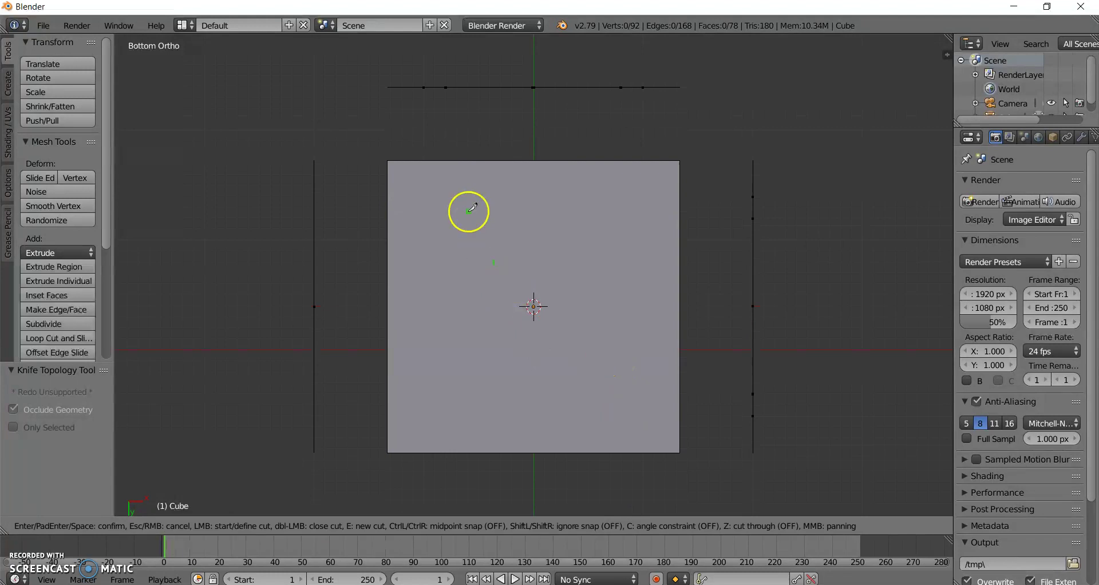
left_click(423, 160)
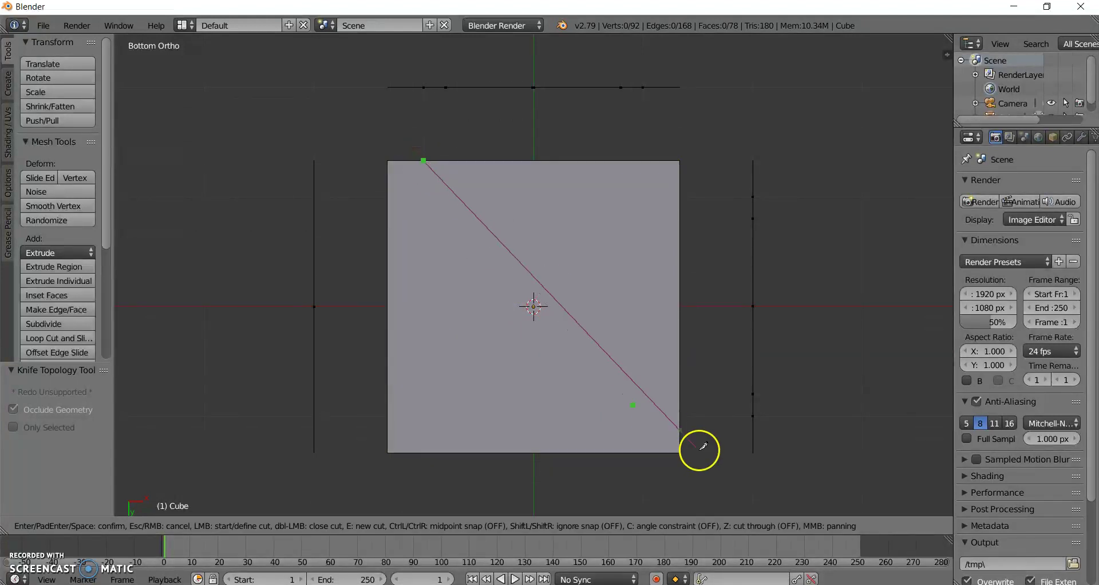
left_click(681, 412)
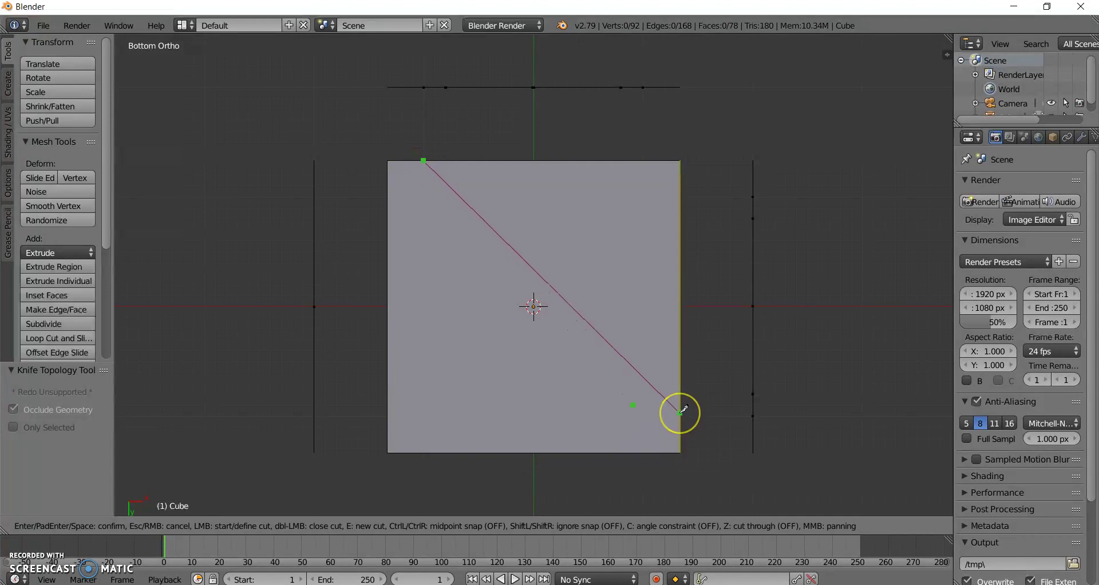
key("Return")
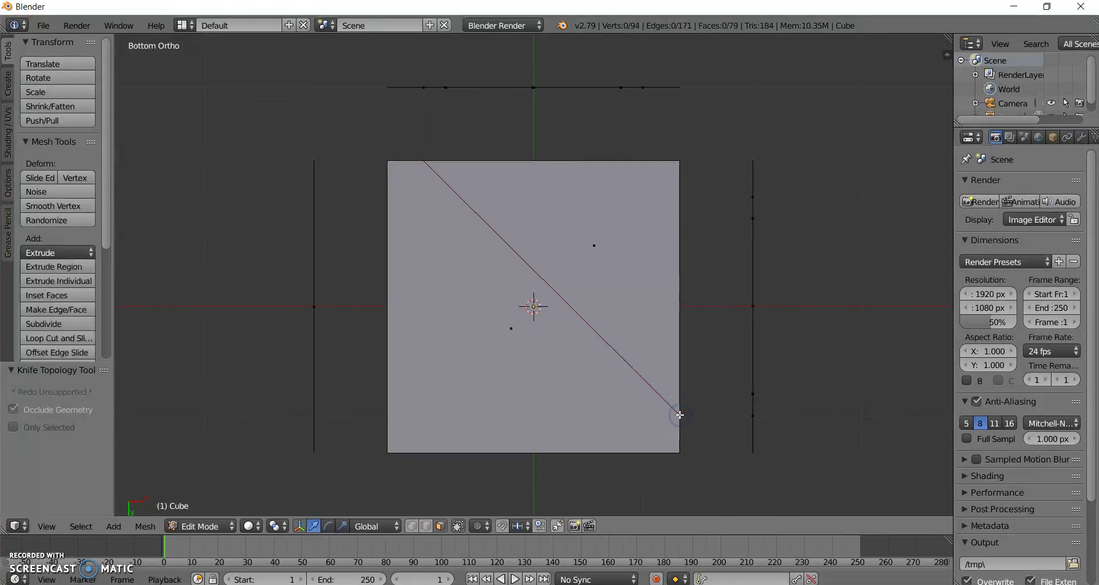
key("k")
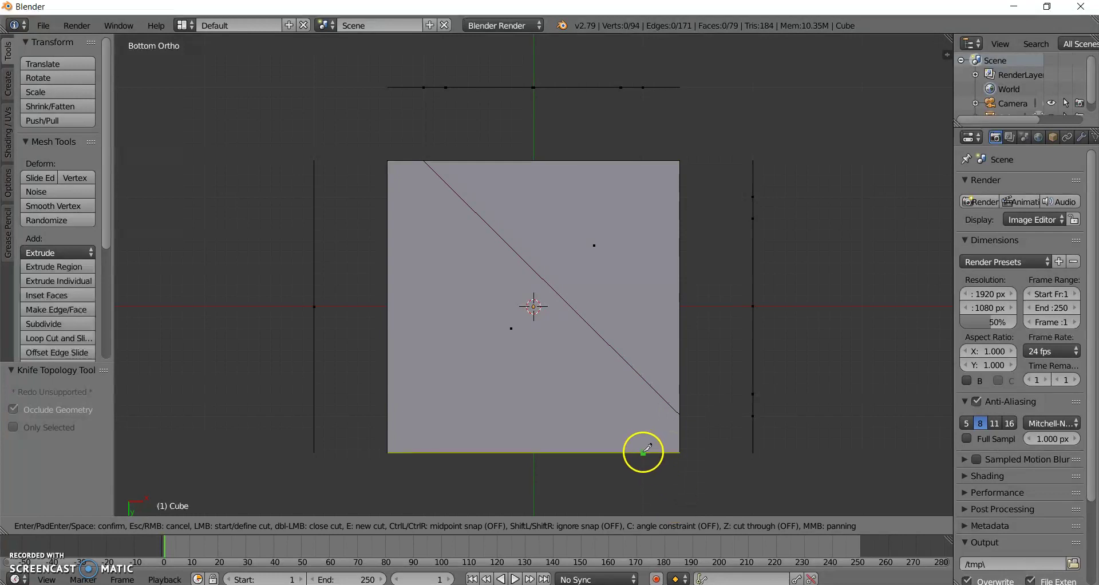
left_click(389, 195)
key("Return")
Knife two crossing diagonals on the bottom panel to complete the double X.
key("k")
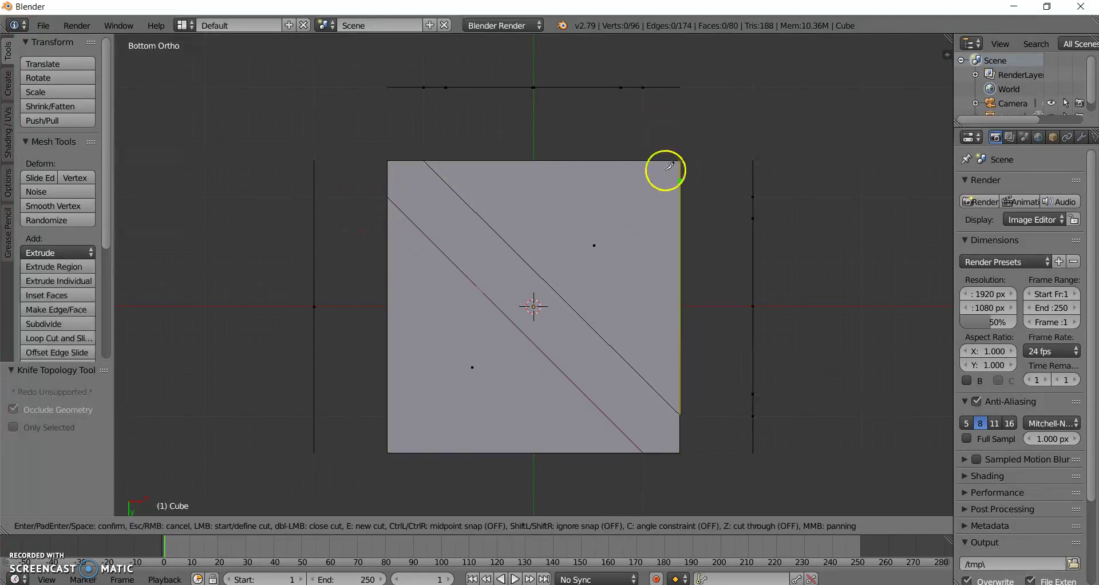
left_click(643, 160)
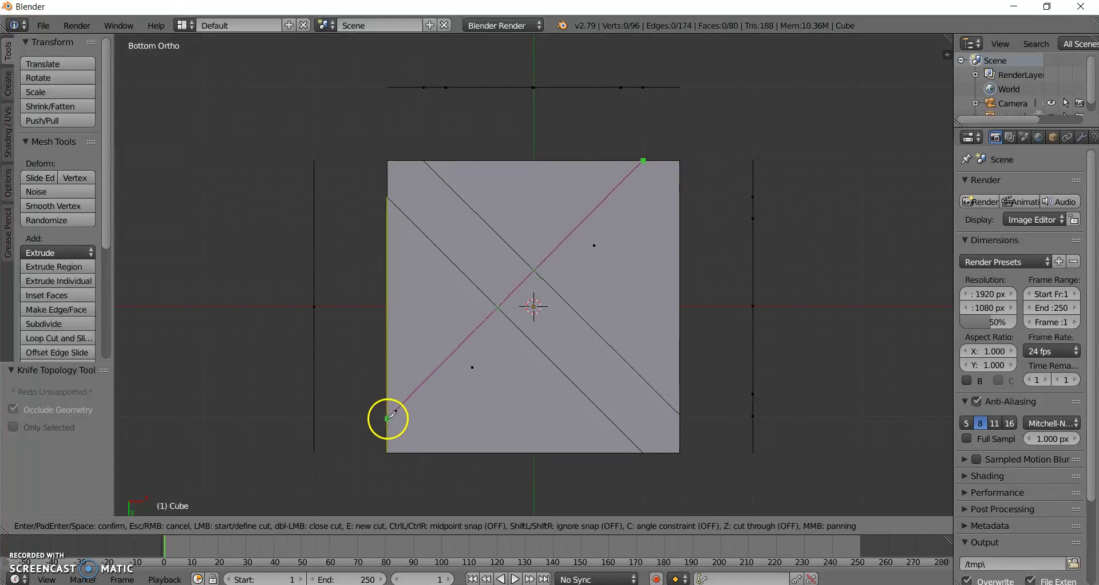
key("Return")
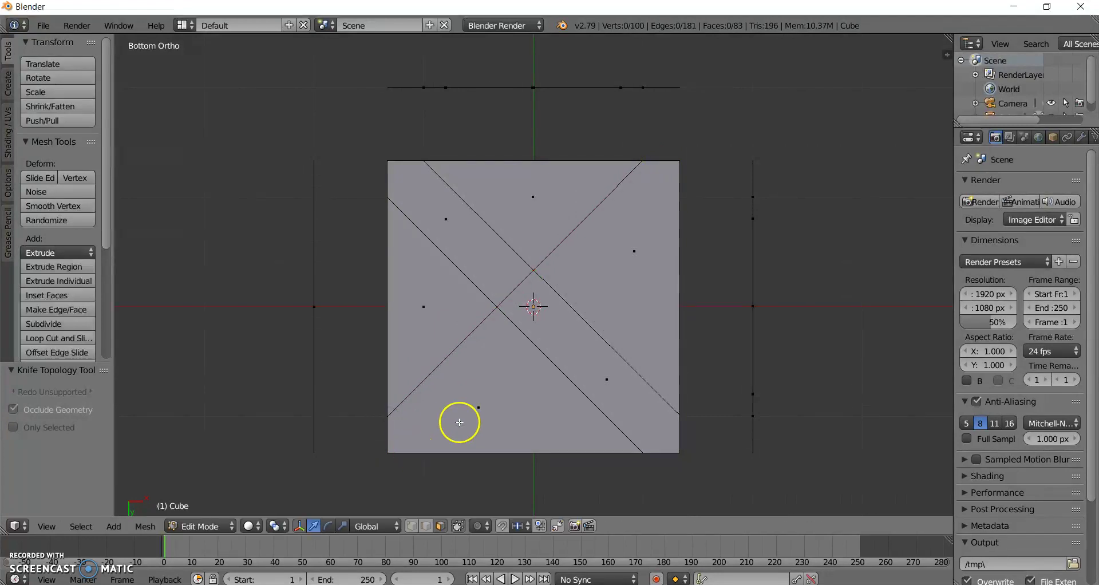
key("k")
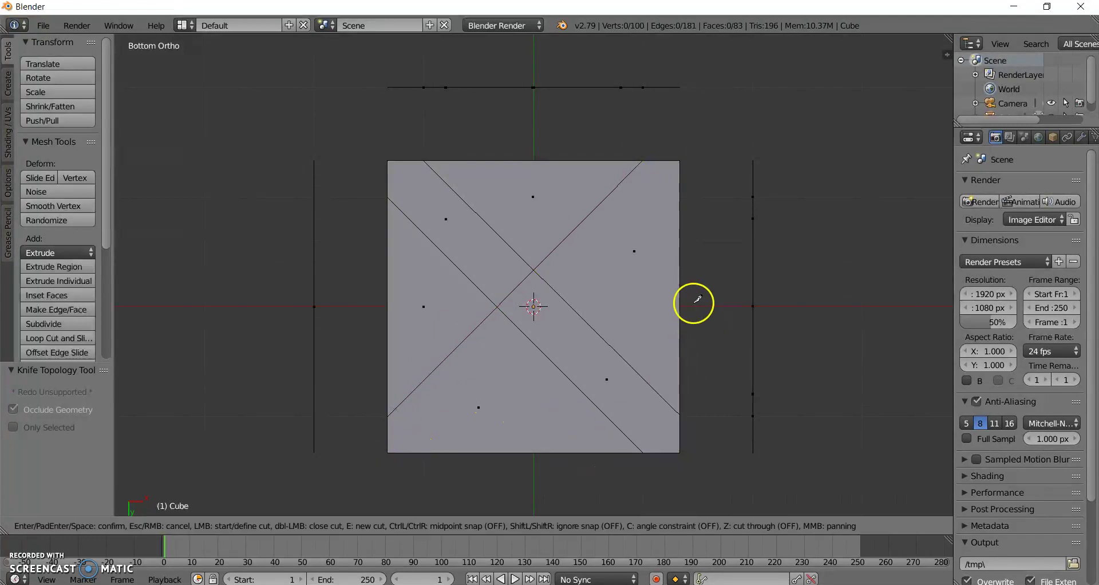
left_click(680, 195)
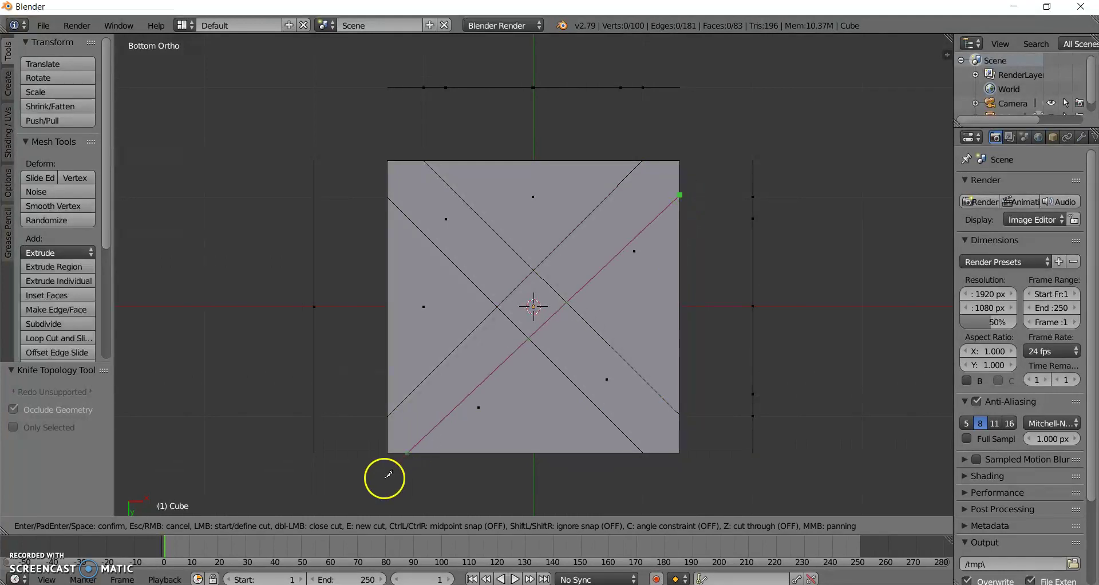
left_click(424, 451)
key("Return")
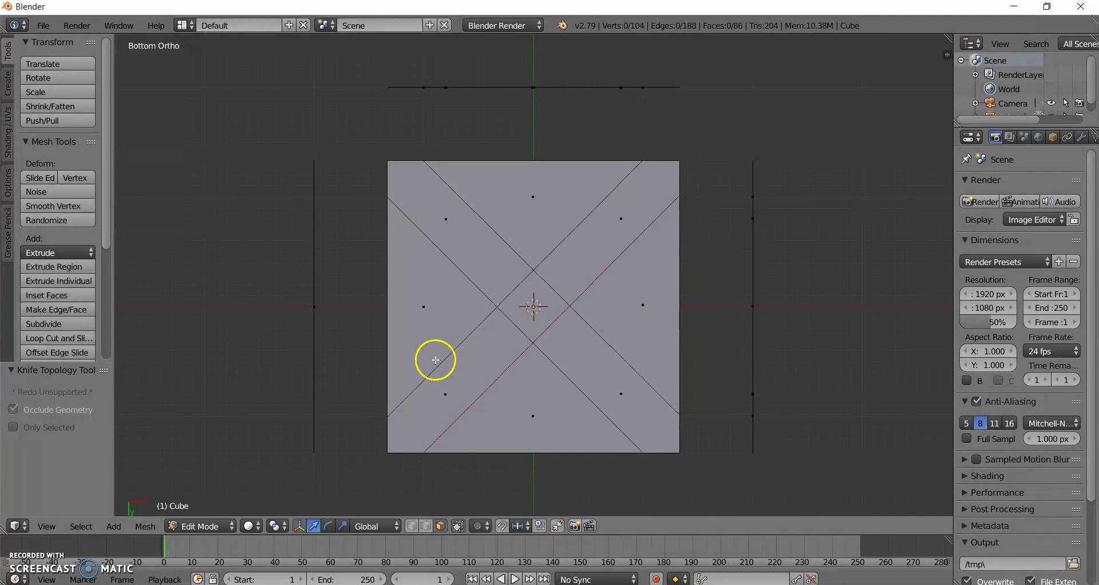
In Back Ortho, knife two parallel diagonal cuts across the back face, top-left to bottom-right.
key("ctrl+KP_1")
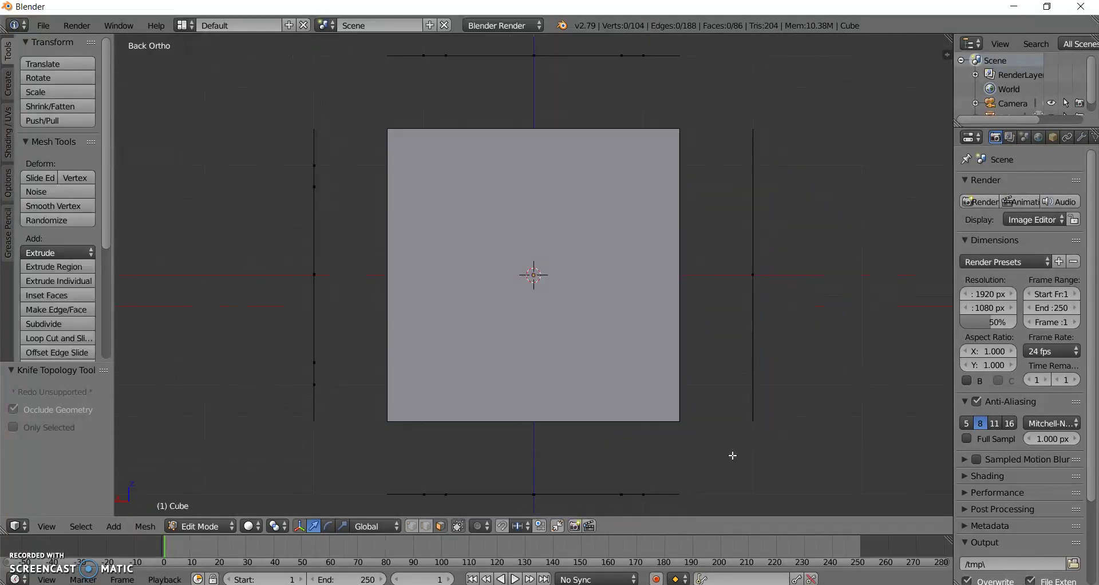
key("k")
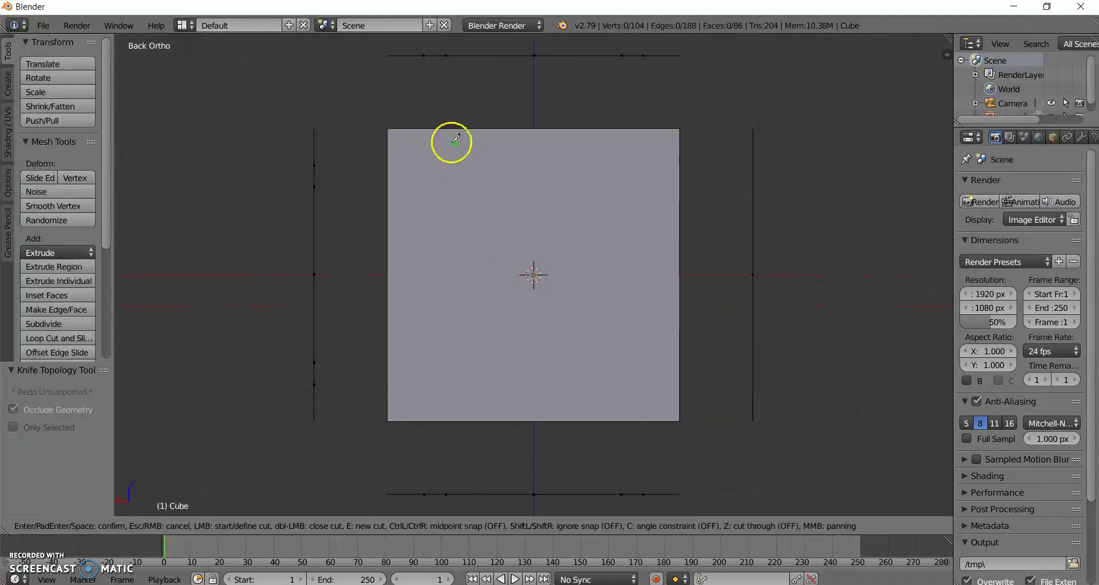
left_click(424, 128)
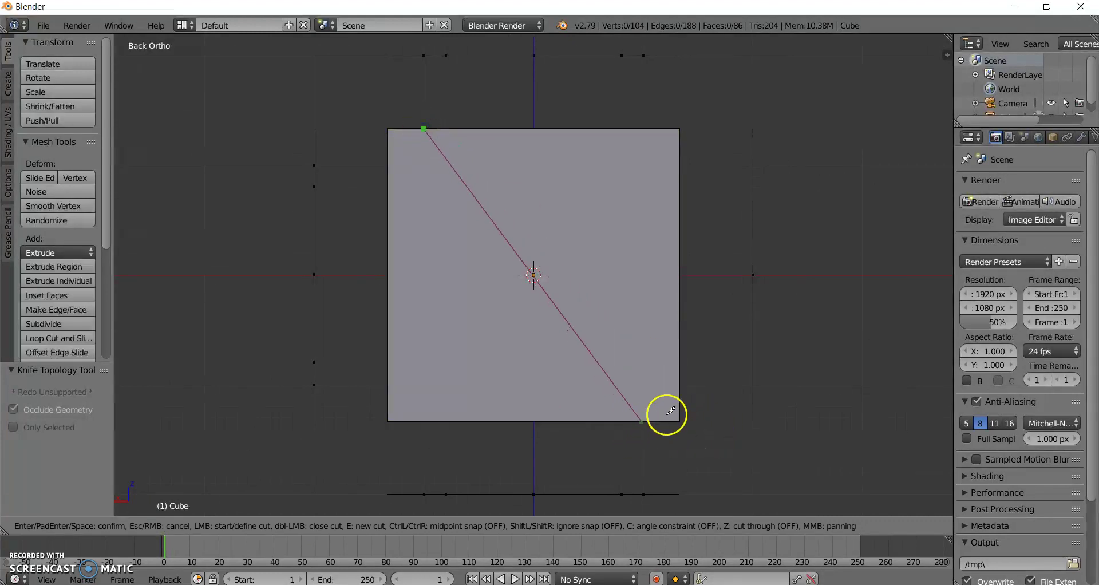
left_click(679, 384)
key("Return")
key("k")
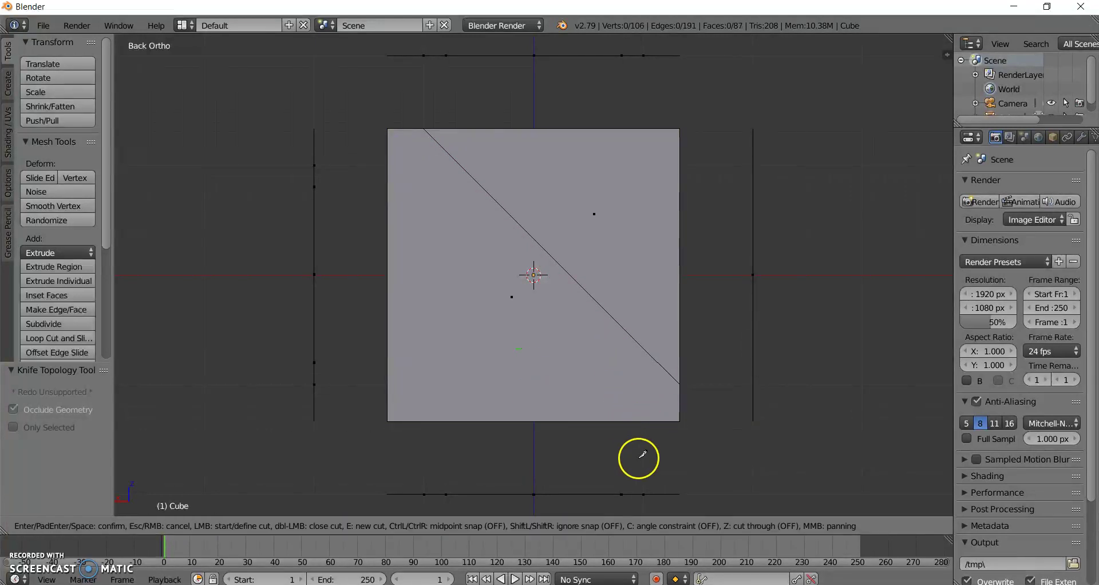
left_click(641, 421)
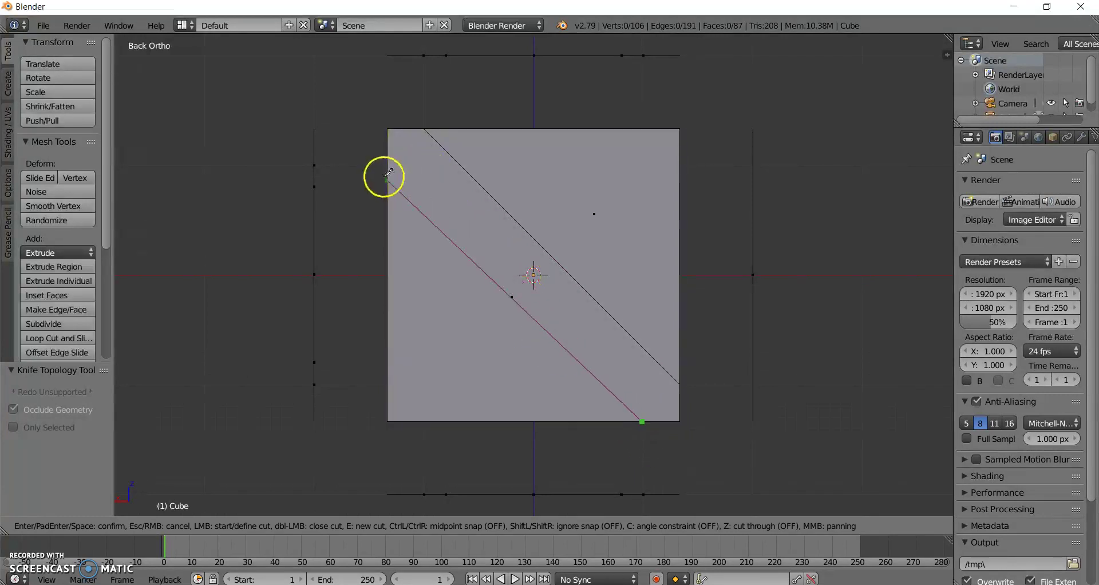
left_click(389, 163)
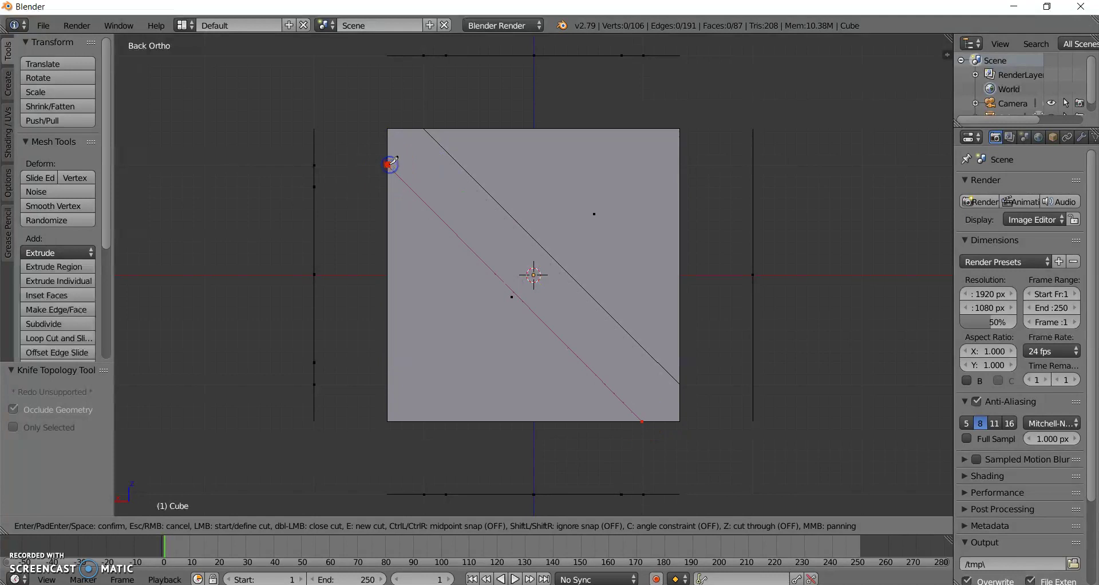
key("Return")
Knife the two crossing diagonals, bottom-left to top-right, to complete the back face's doubled X.
key("k")
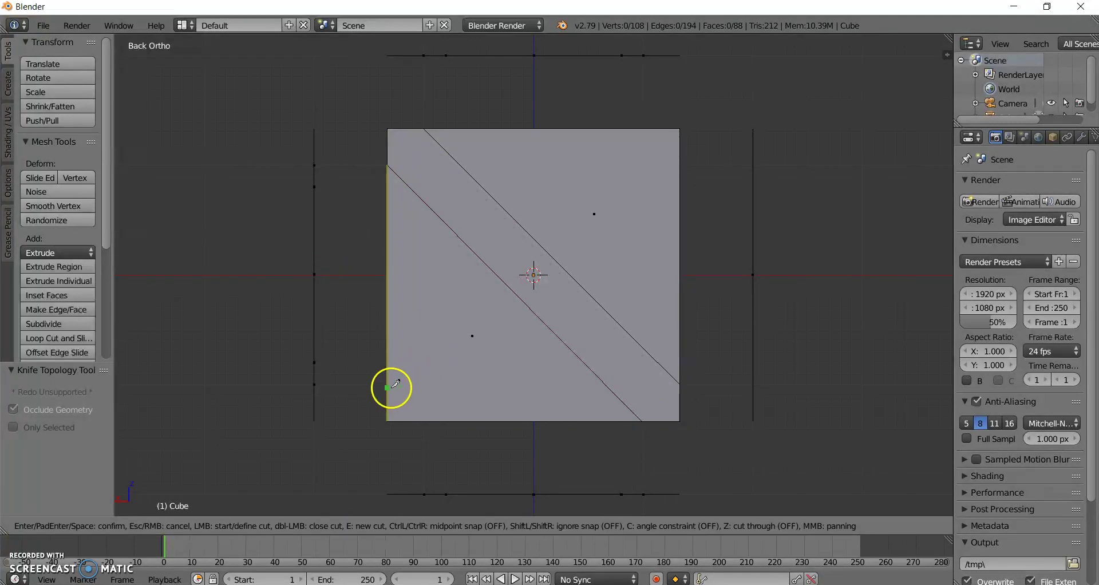
left_click(388, 382)
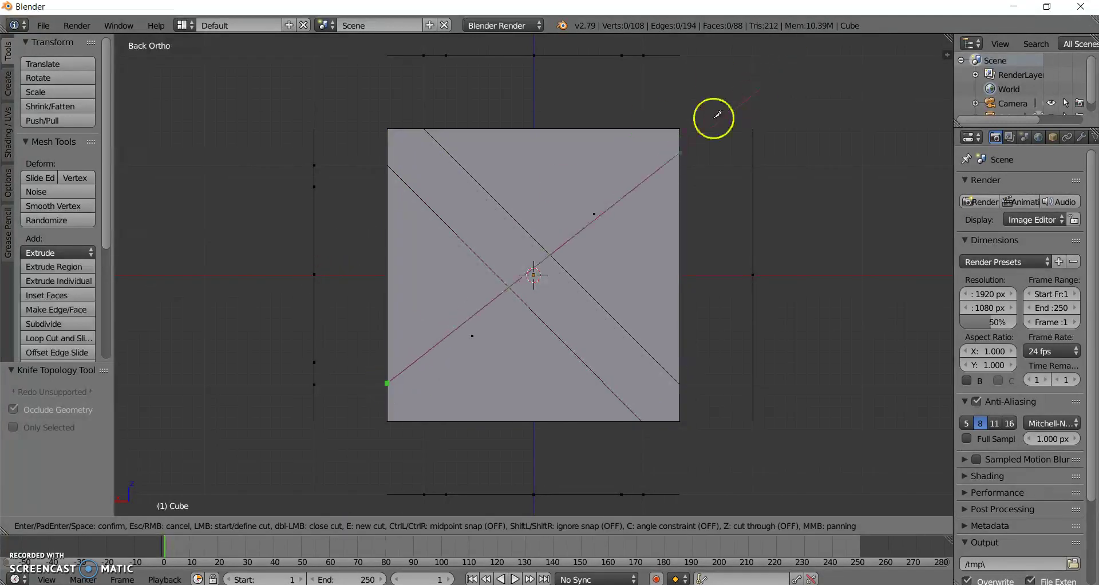
left_click(642, 129)
key("Return")
key("k")
left_click(680, 164)
left_click(427, 422)
key("Return")
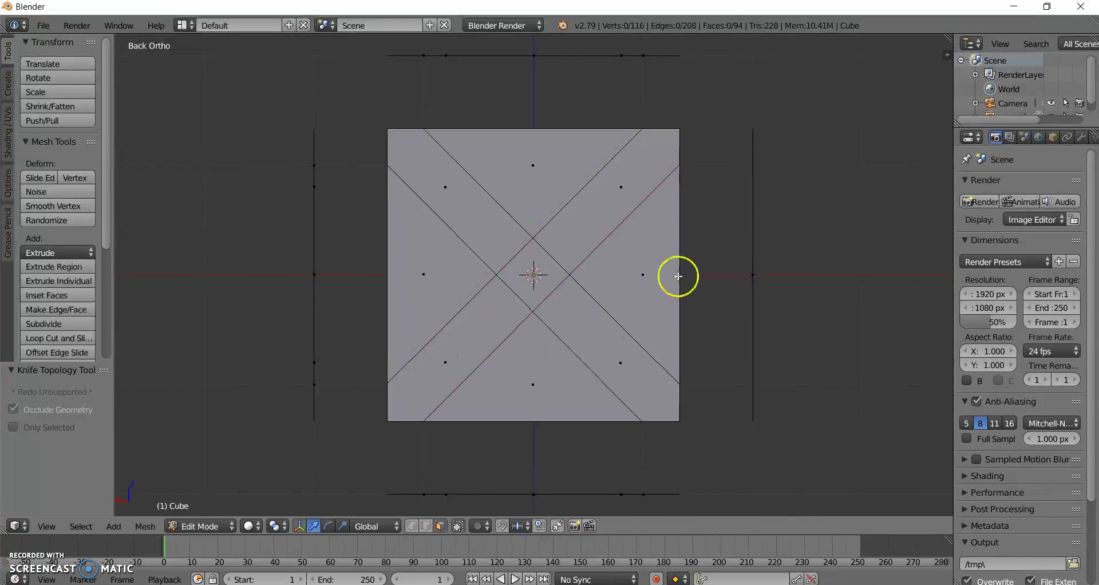
In Left Ortho, knife two parallel diagonal cuts across the left side face.
key("ctrl+KP_3")
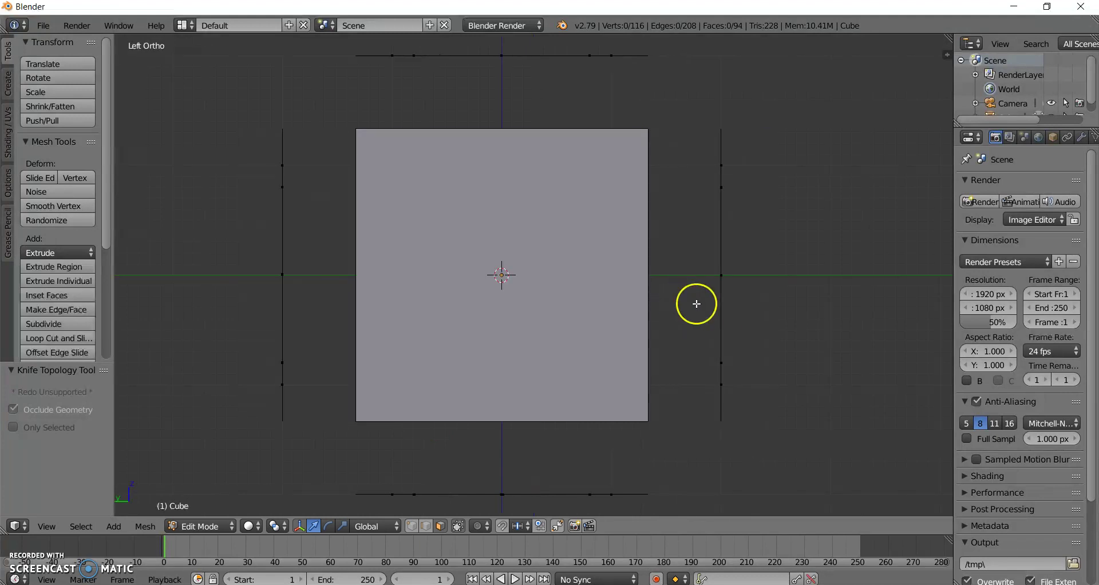
key("k")
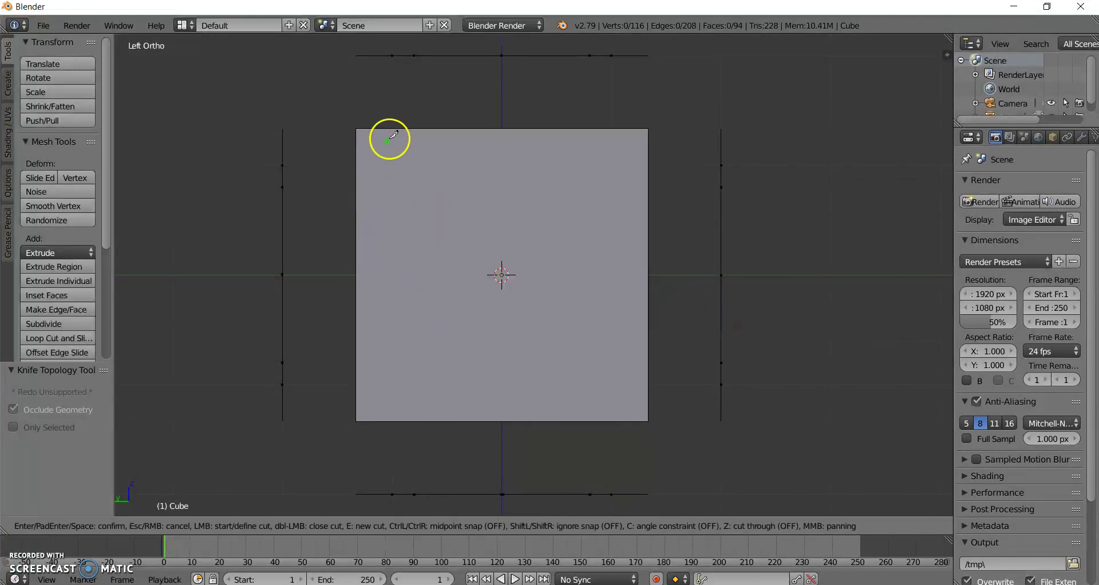
left_click(393, 130)
left_click(648, 383)
key("Return")
key("k")
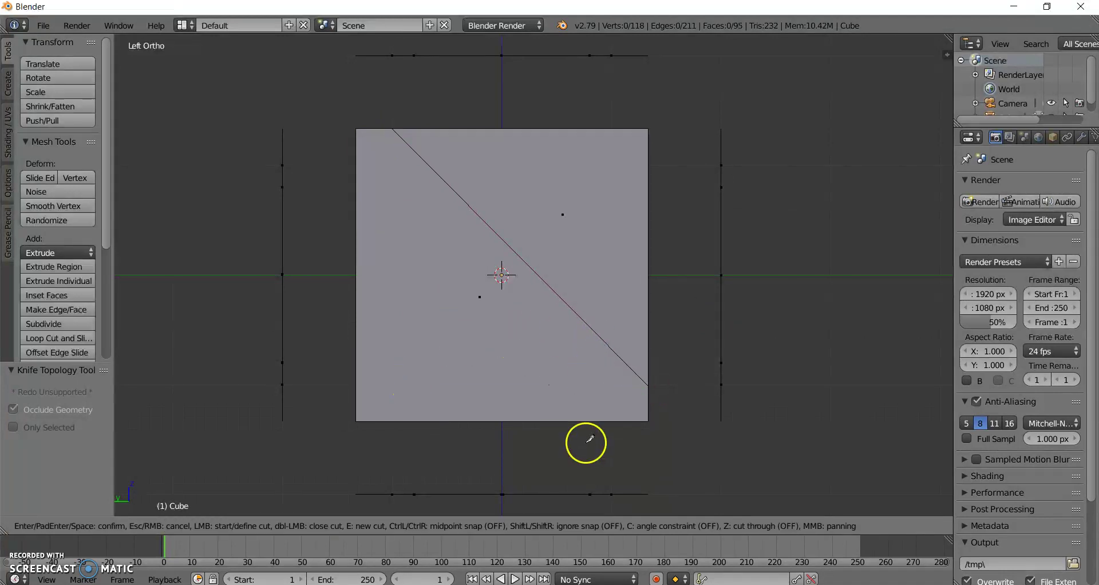
left_click(613, 421)
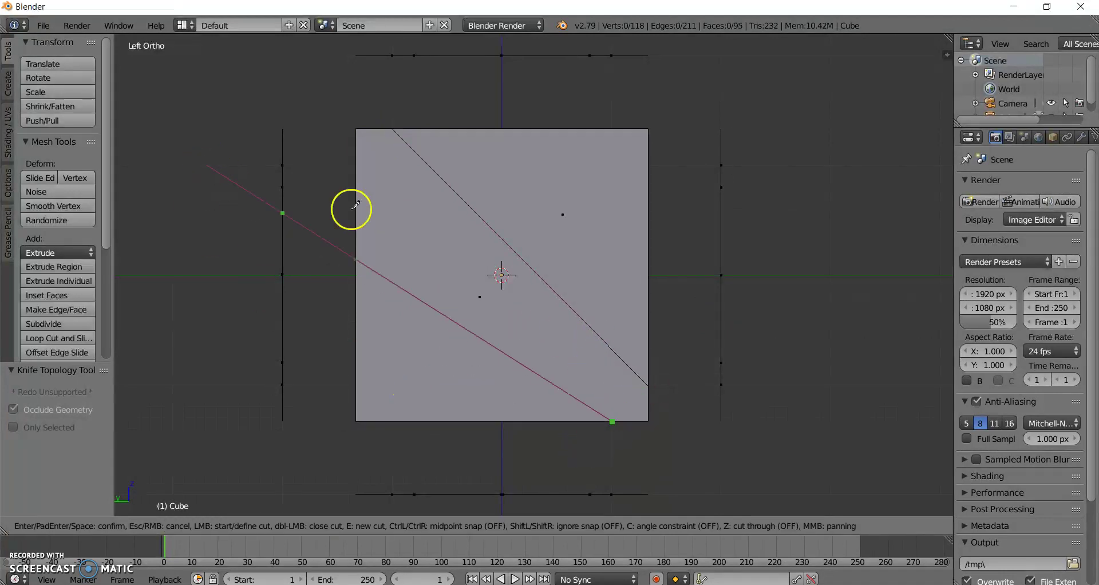
left_click(356, 166)
key("Return")
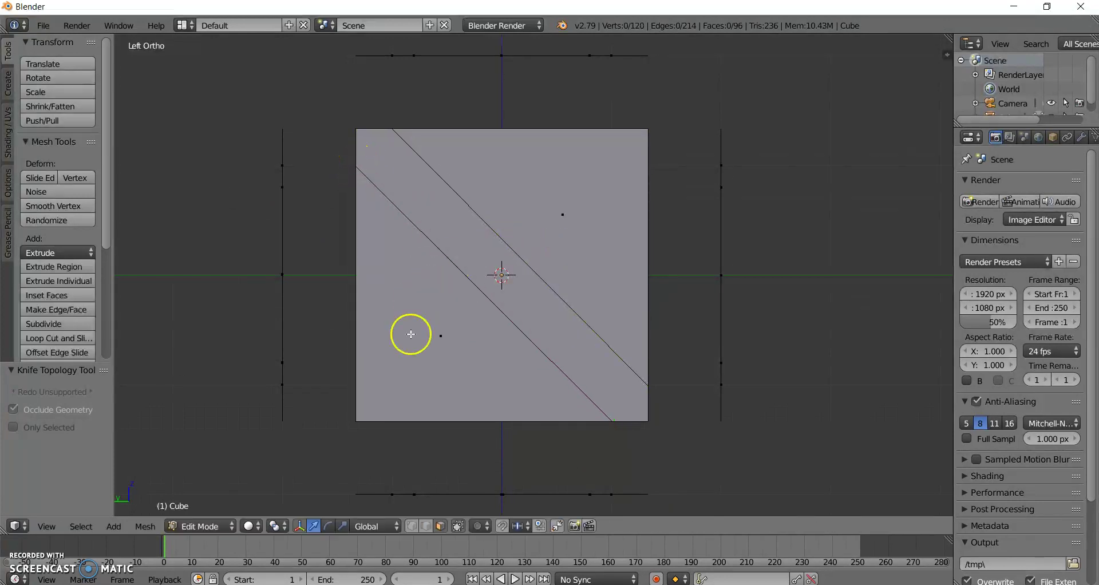
Knife the two crossing diagonals to finish the left side's doubled X brace.
key("k")
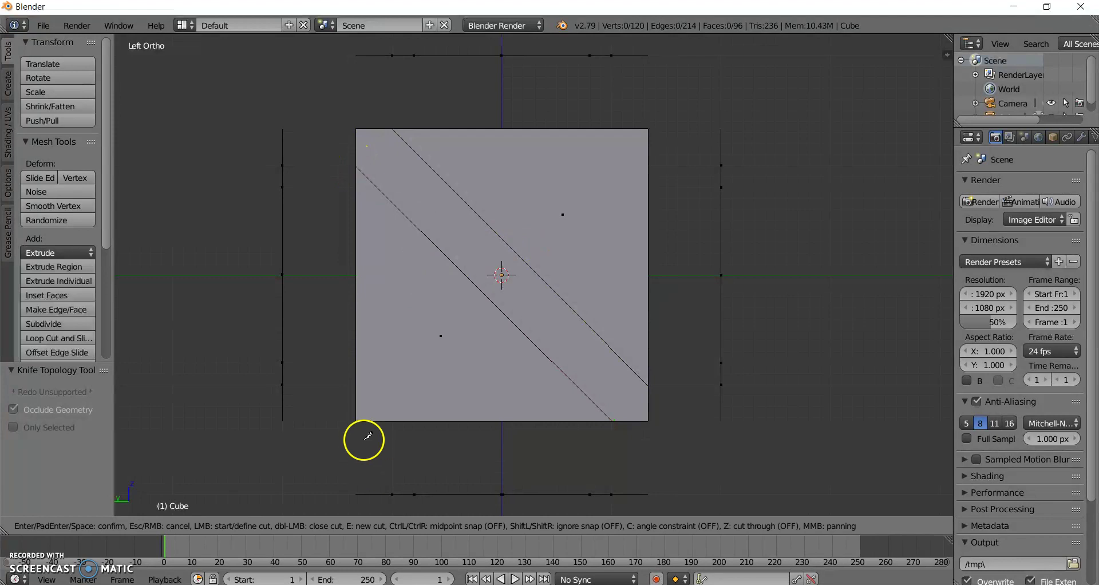
left_click(356, 383)
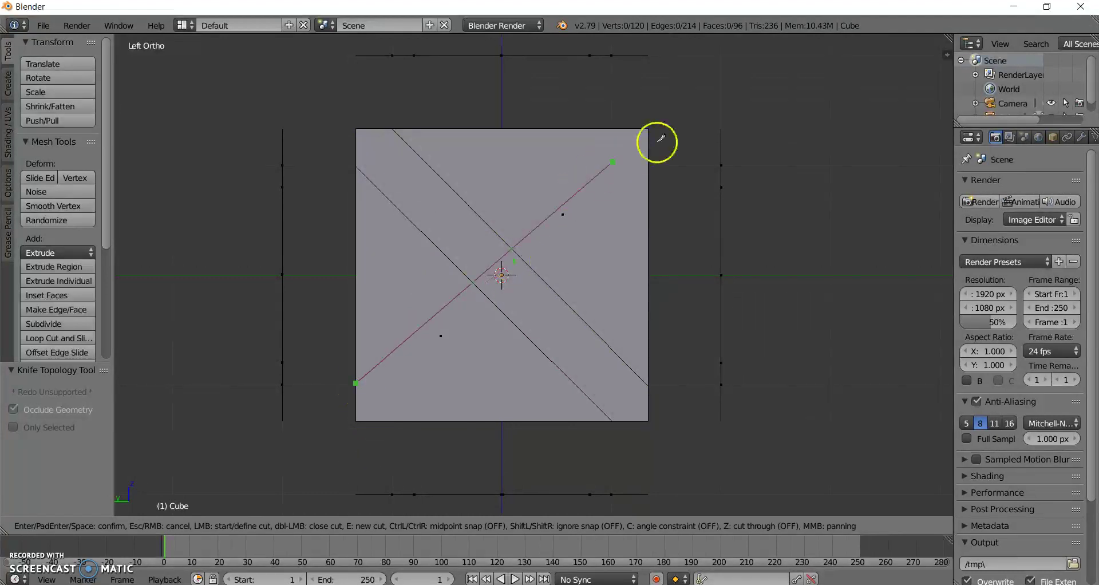
left_click(608, 129)
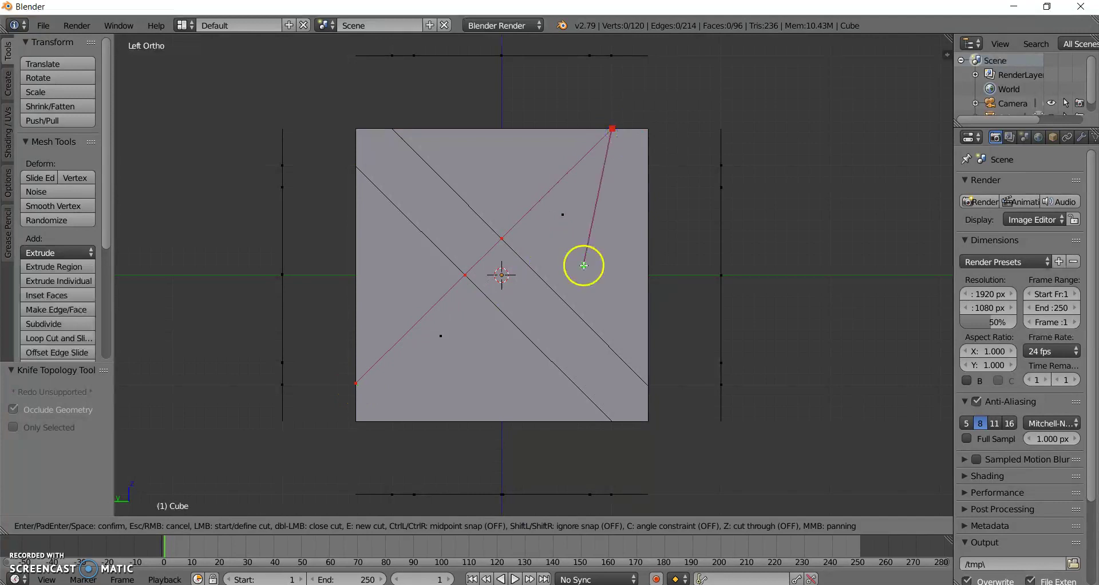
key("Return")
key("k")
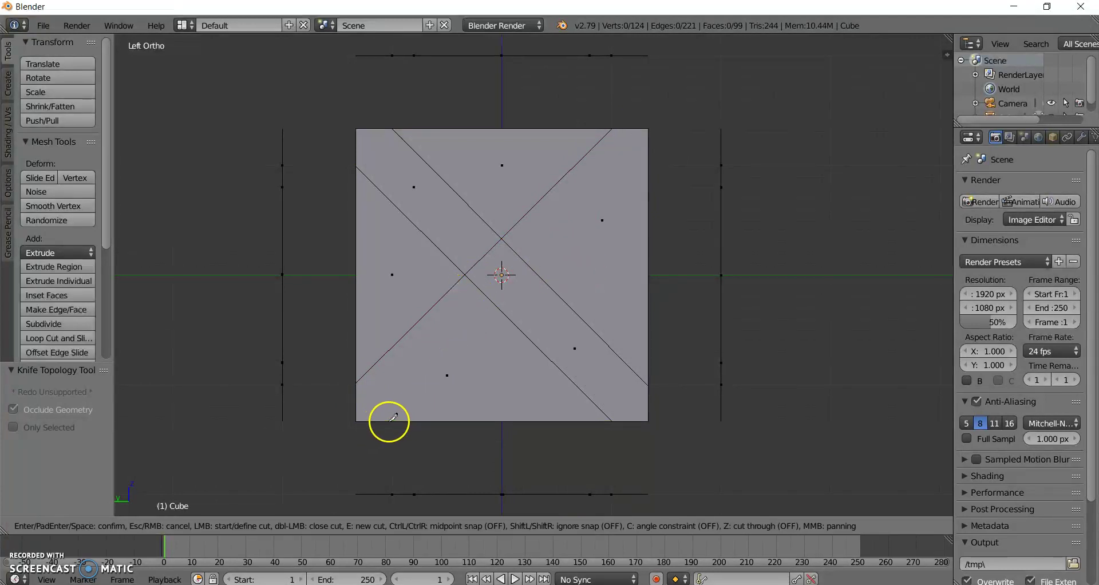
left_click(393, 421)
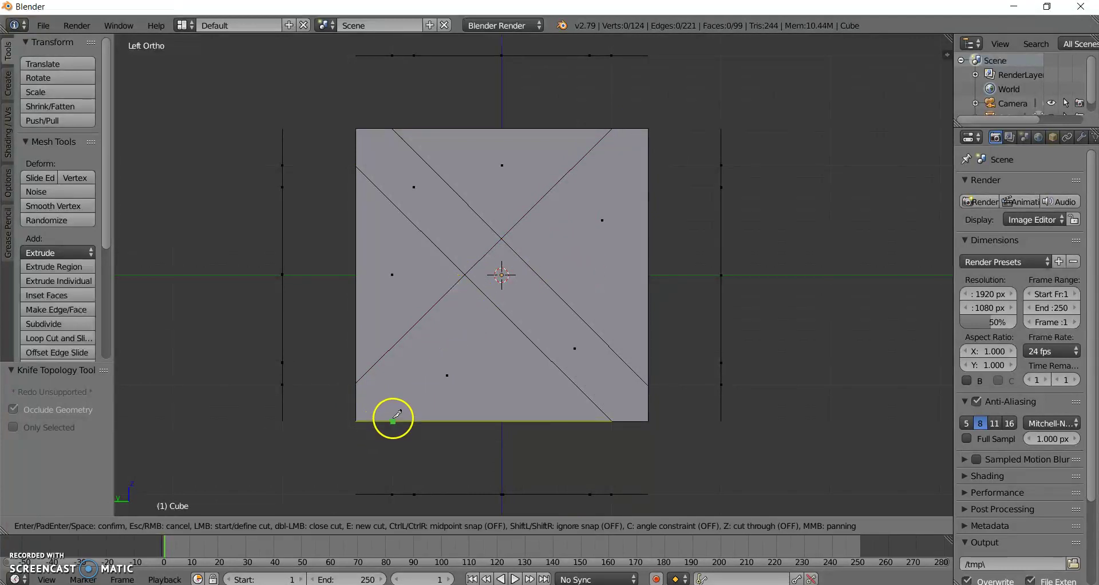
left_click(649, 162)
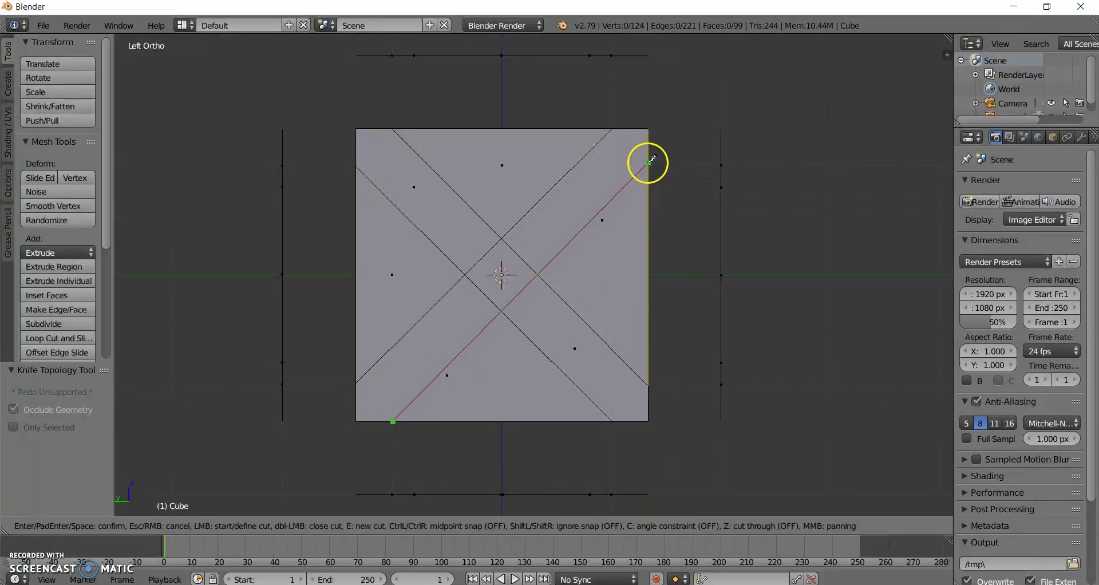
key("Return")
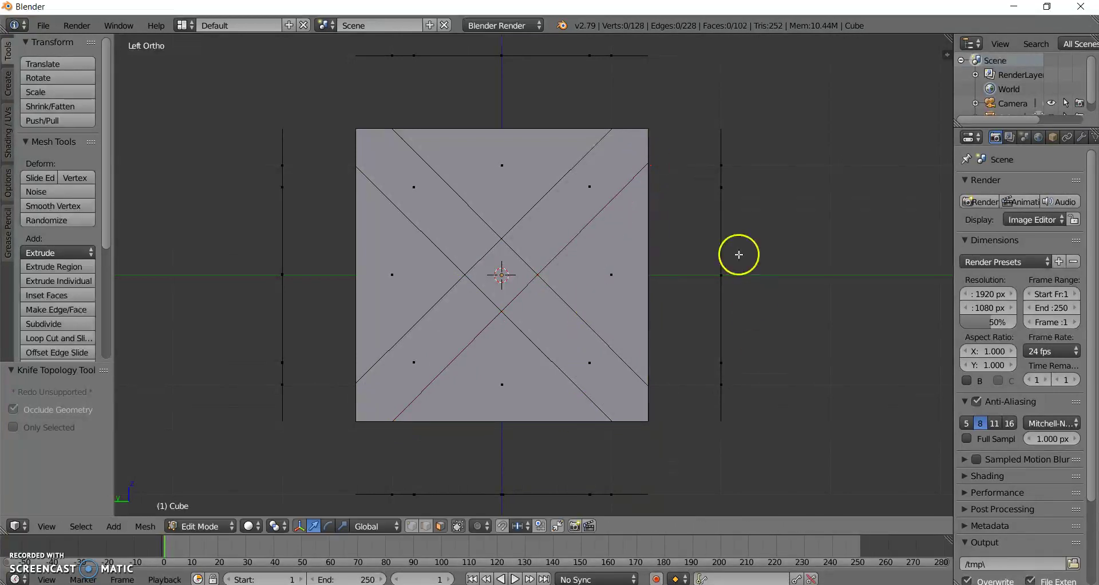
Reveal all hidden border faces with Alt+H, showing frames around all six X-braced panels.
middle_click_drag(707, 270, 795, 322)
middle_click_drag(716, 376, 824, 338)
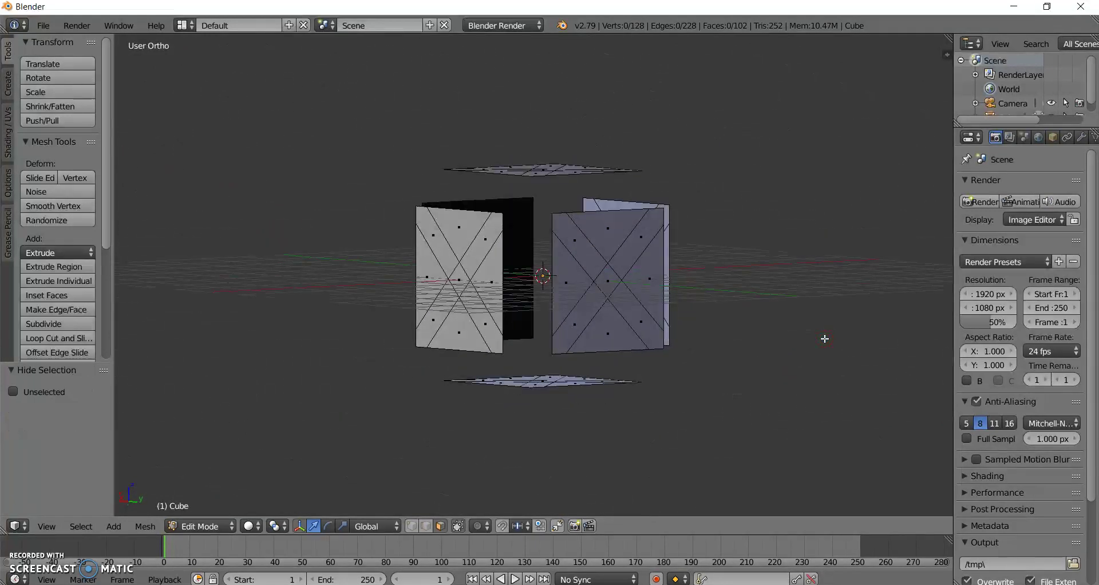
key("alt+h")
middle_click_drag(715, 382, 744, 355)
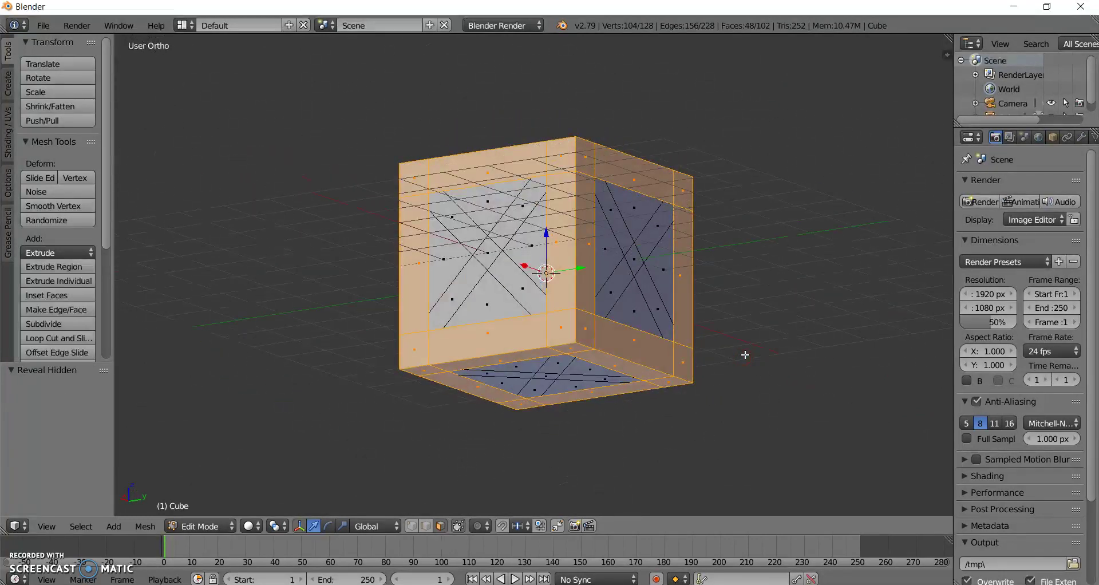
In Top view, select the top face's four border strips and four corner faces.
key("KP_7")
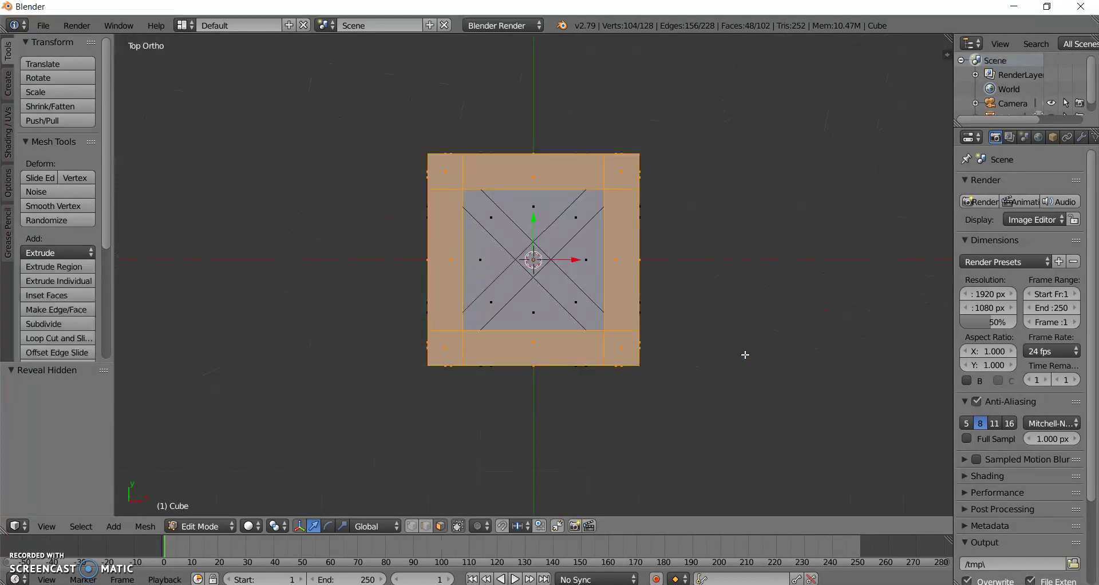
right_click(441, 233)
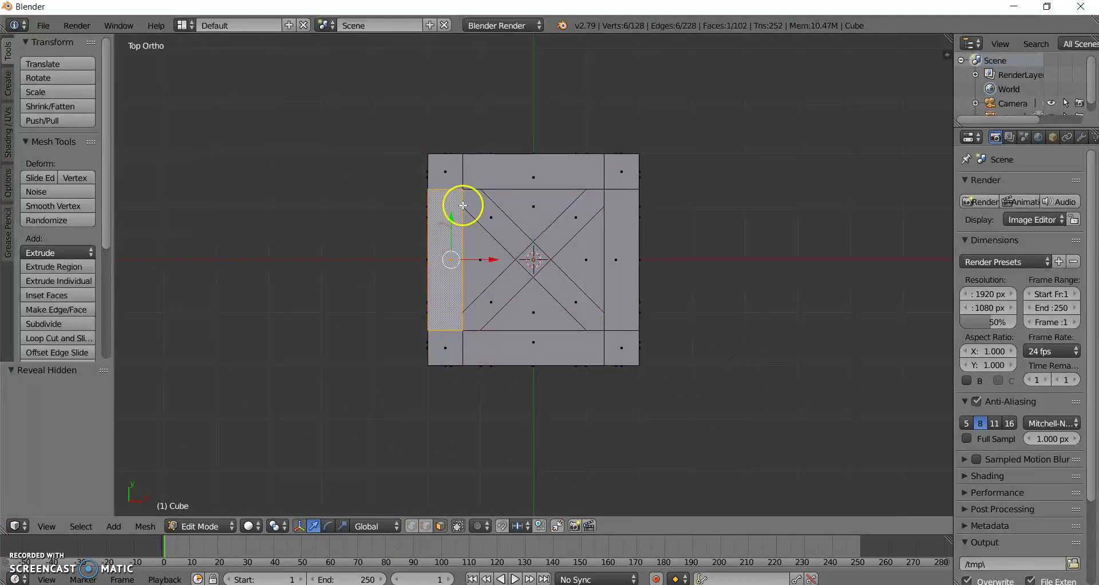
key("a")
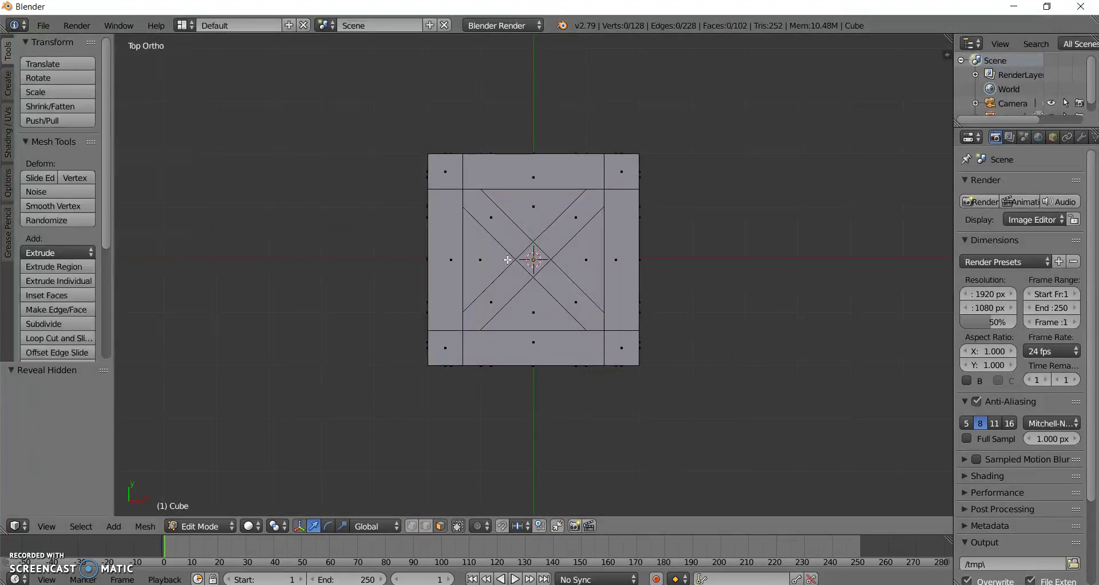
right_click(447, 209)
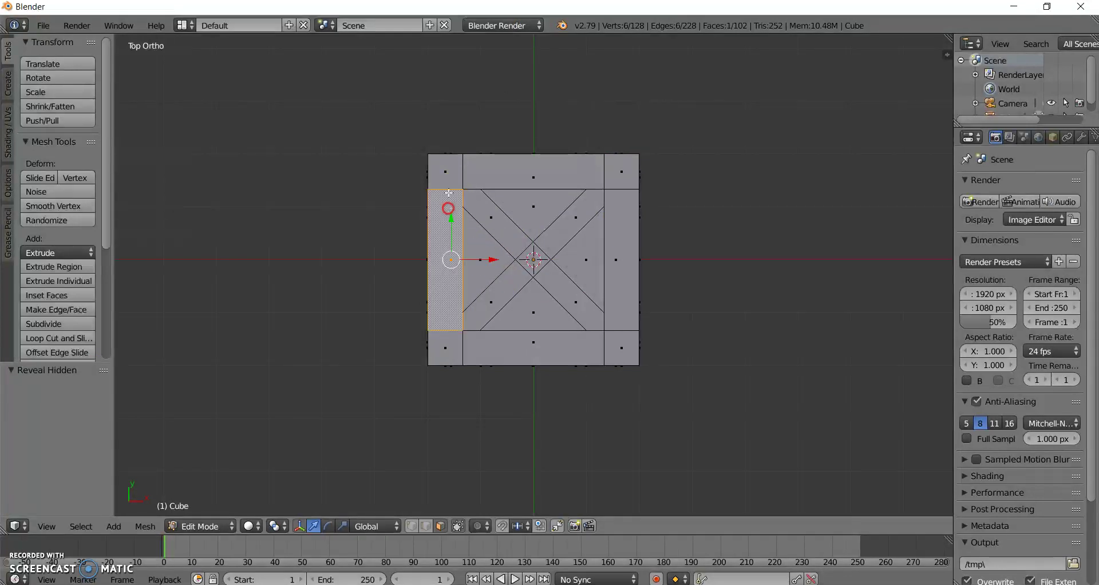
right_click(450, 166, "shift")
right_click(470, 177, "shift")
right_click(620, 179, "shift")
right_click(631, 236, "shift")
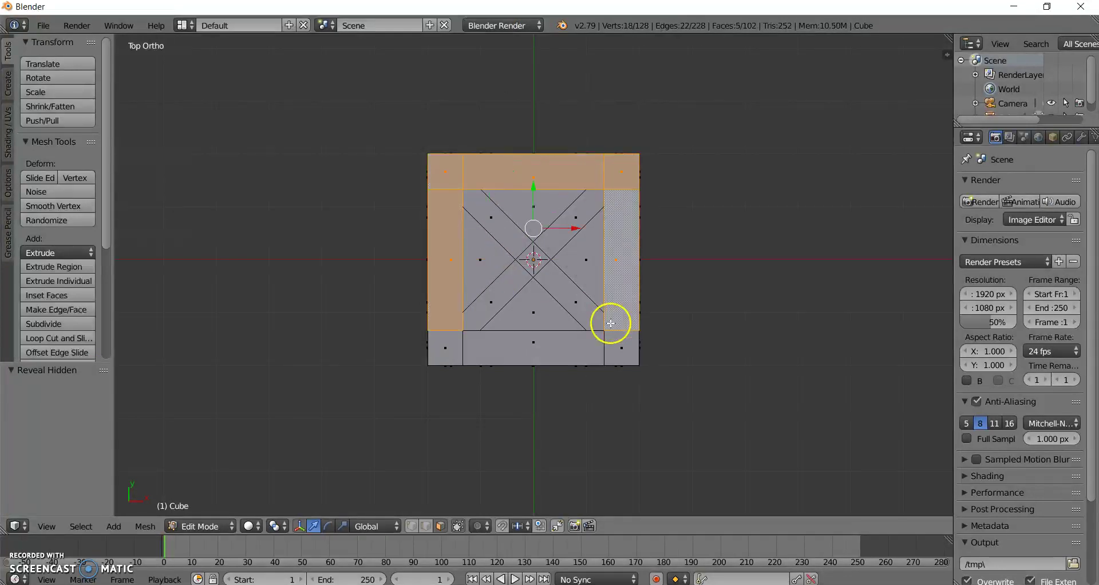
right_click(619, 345, "shift")
right_click(541, 352, "shift")
right_click(452, 341, "shift")
Add the centre and four diagonal X-brace faces of the top to the selection.
right_click(481, 321, "shift")
right_click(534, 251, "shift")
right_click(549, 285, "shift")
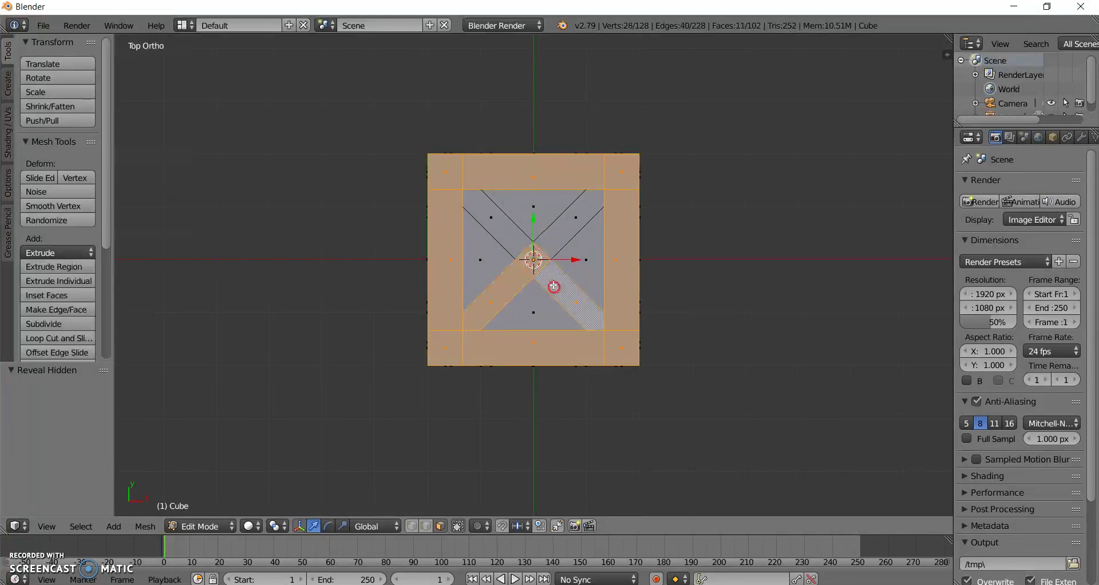
right_click(553, 248, "shift")
right_click(505, 234, "shift")
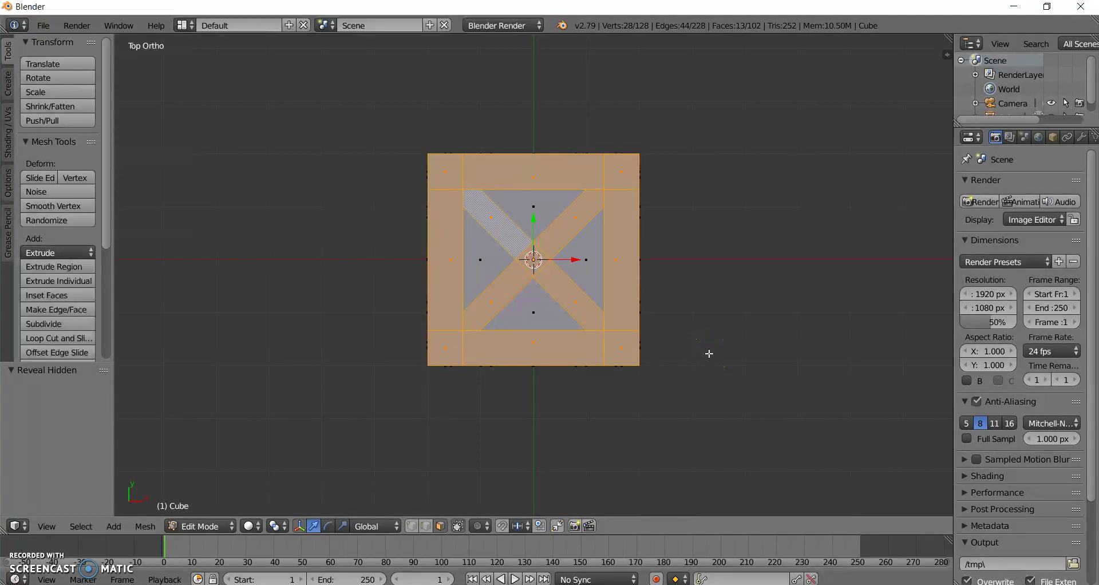
mouse_move(709, 353)
middle_mouse_down()
mouse_move(694, 424)
mouse_move(669, 462)
mouse_move(724, 355)
middle_mouse_up()
Extrude the selected top frame and X-brace faces 0.1 upward along Z.
key("e")
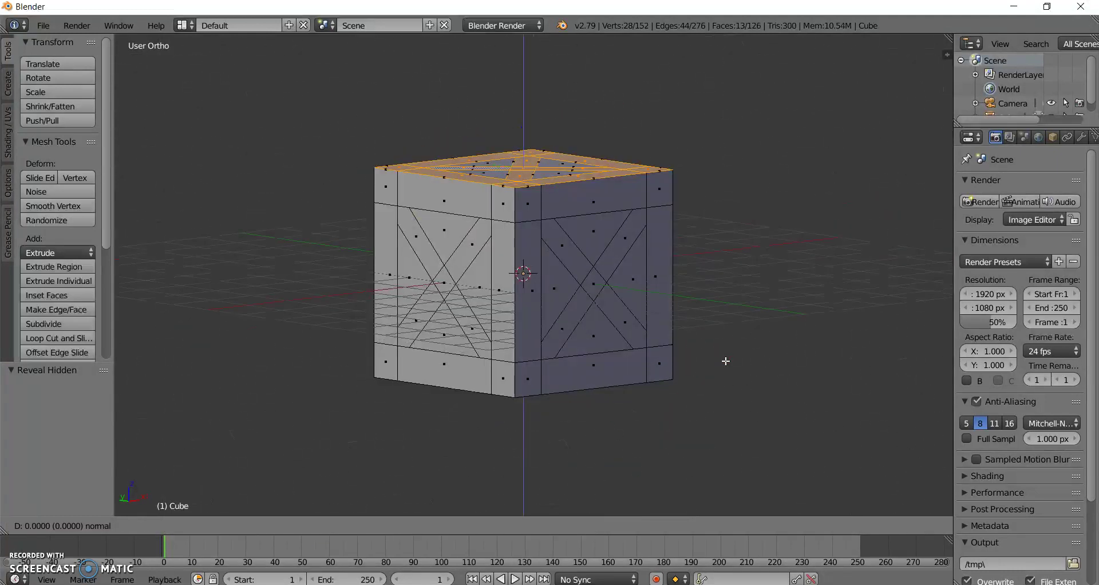
middle_click(726, 361)
middle_click_drag(725, 361, 740, 345)
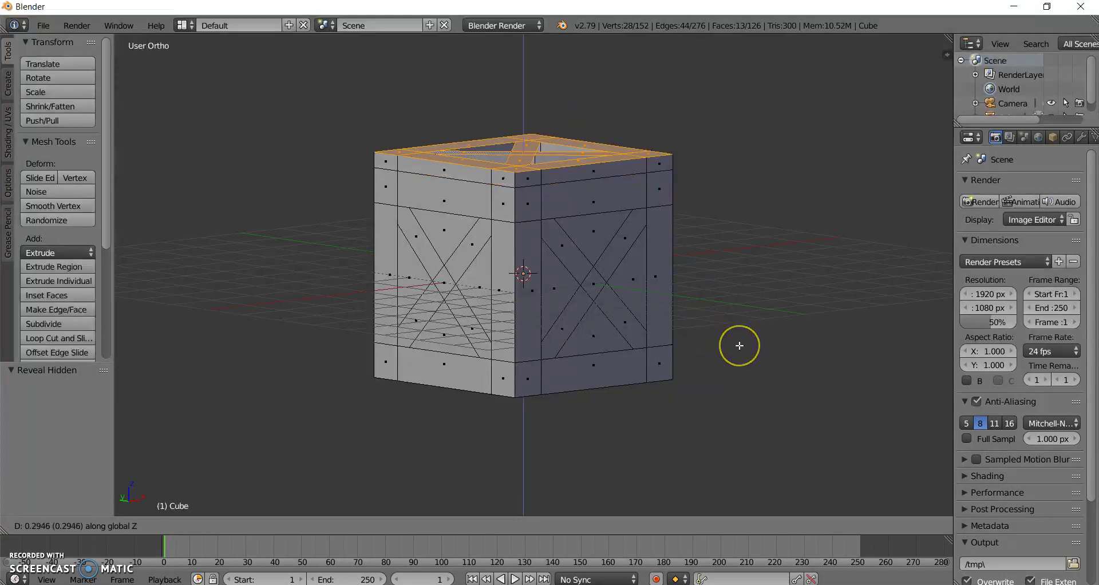
type("0.05")
key("BackSpace")
key("BackSpace")
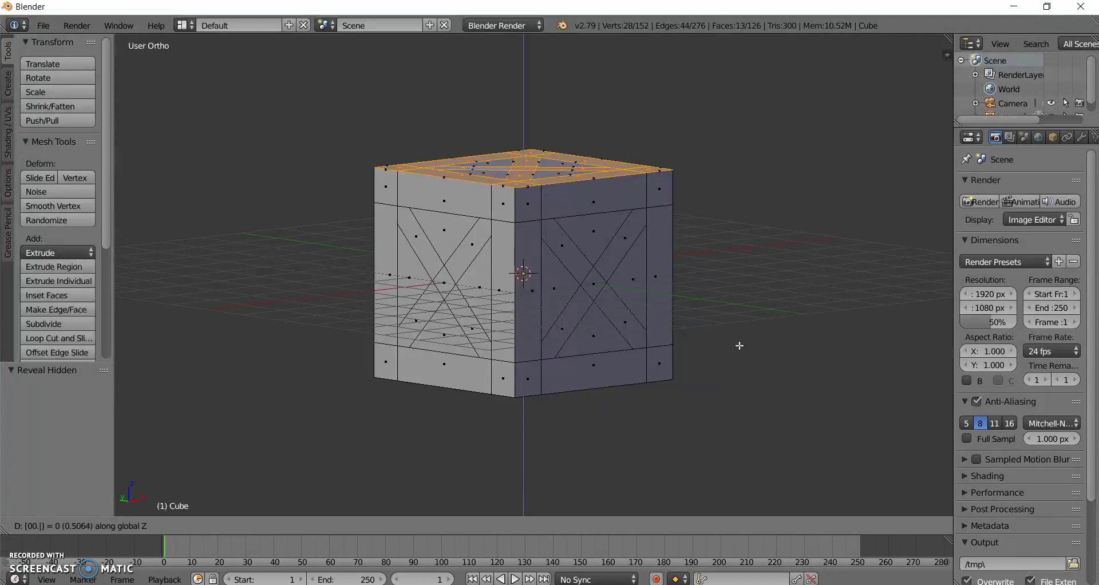
type("1")
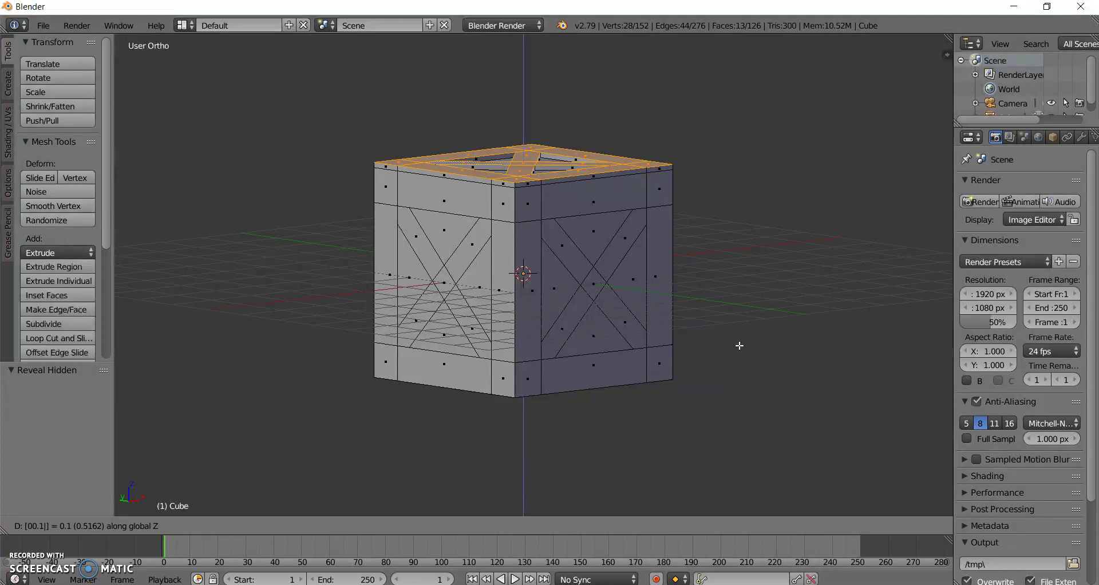
key("Return")
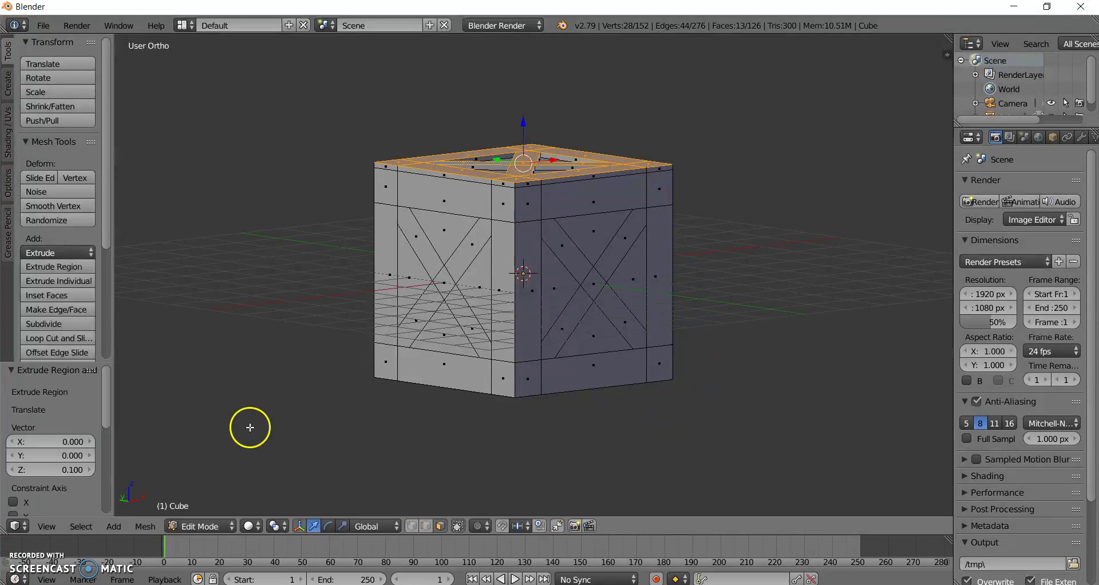
left_click(34, 527)
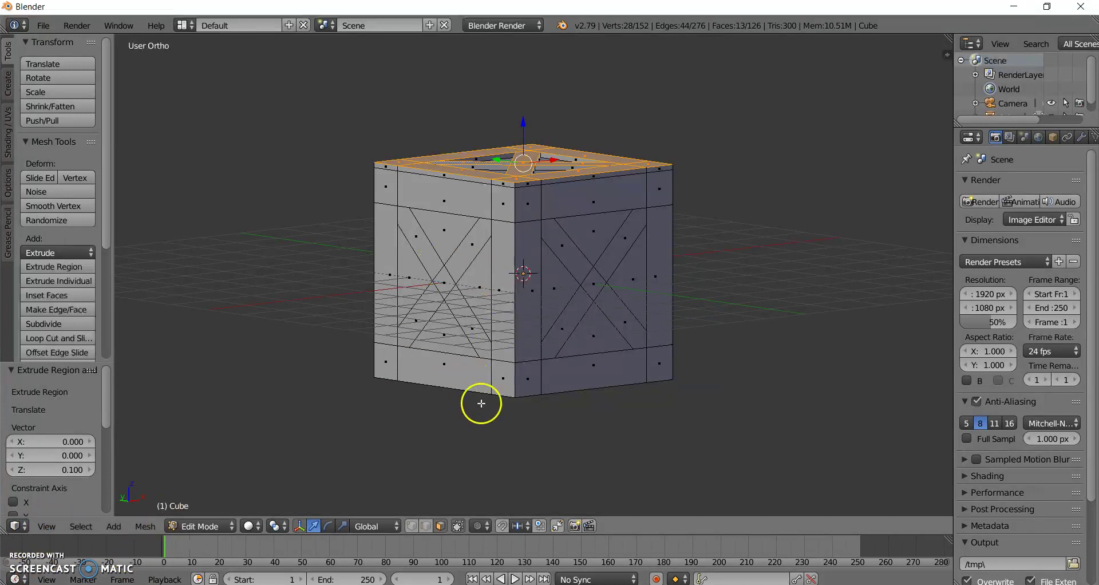
Select the front side's border frame faces and all five X-brace faces.
middle_click_drag(480, 403, 500, 314)
right_click(444, 217)
right_click(477, 218, "shift")
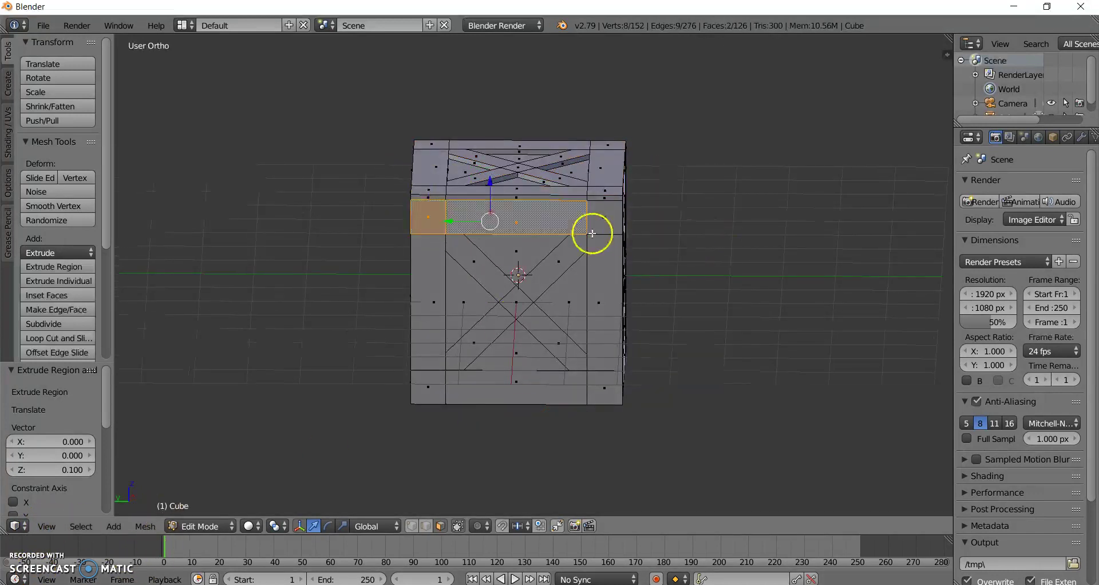
right_click(602, 224, "shift")
right_click(601, 279, "shift")
right_click(562, 263, "shift")
right_click(475, 257, "shift")
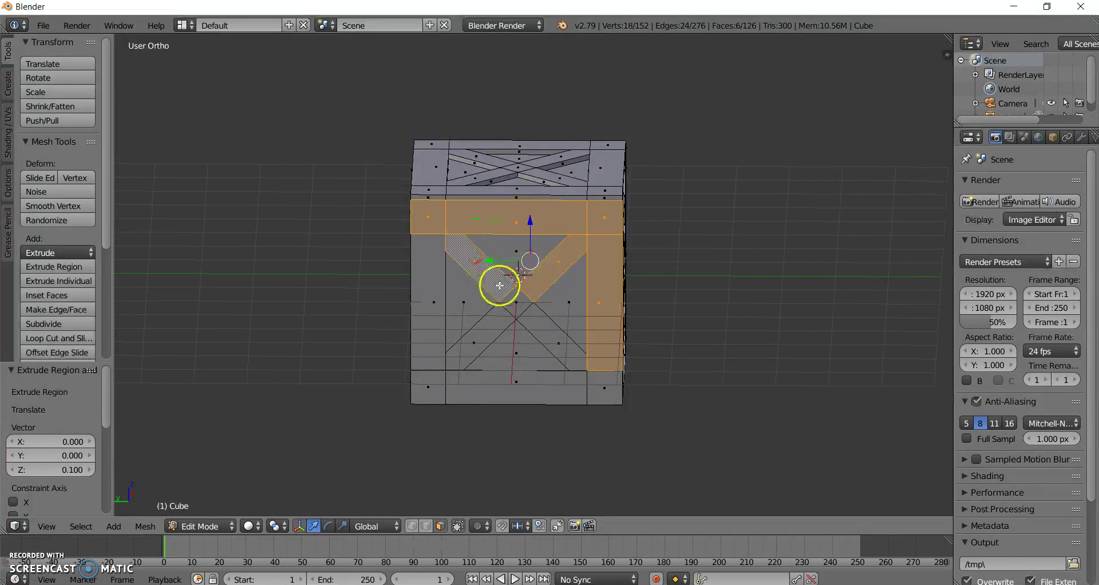
right_click(503, 285, "shift")
right_click(504, 318, "shift")
right_click(571, 334, "shift")
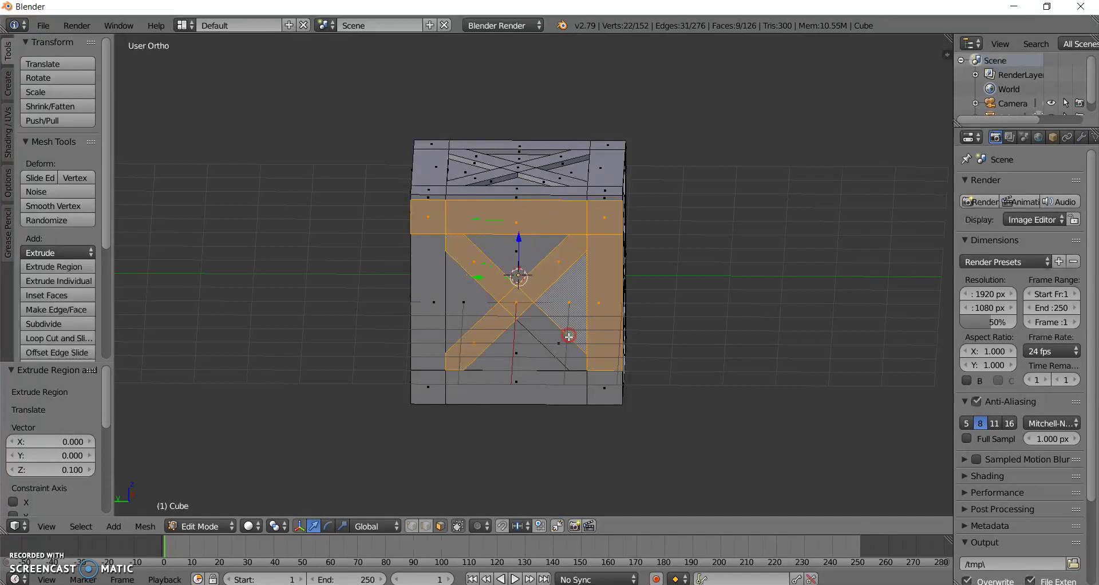
right_click(590, 380, "shift")
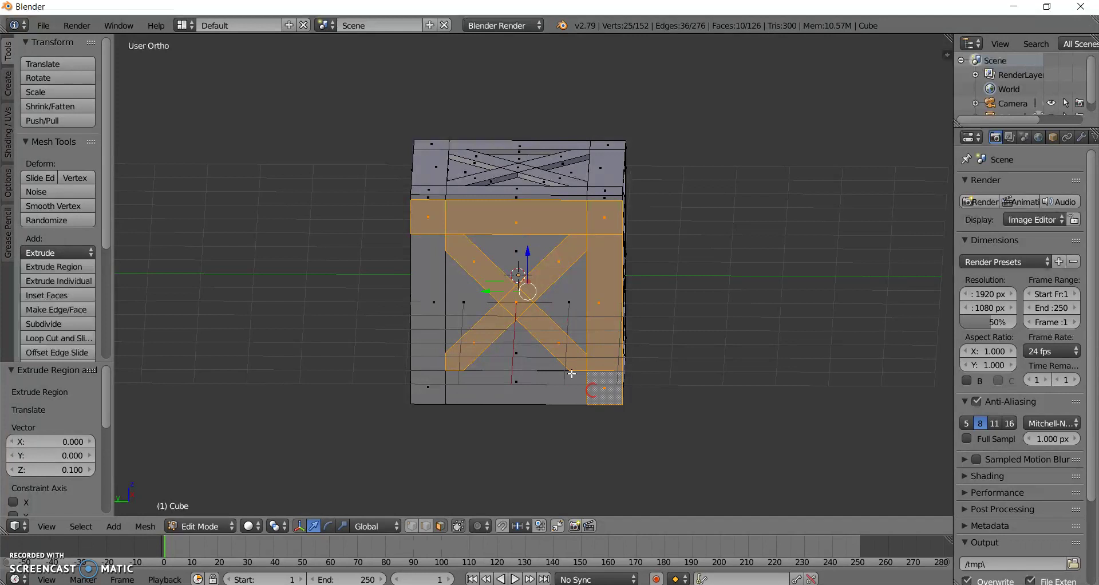
right_click(483, 395, "shift")
right_click(433, 386, "shift")
right_click(418, 318, "shift")
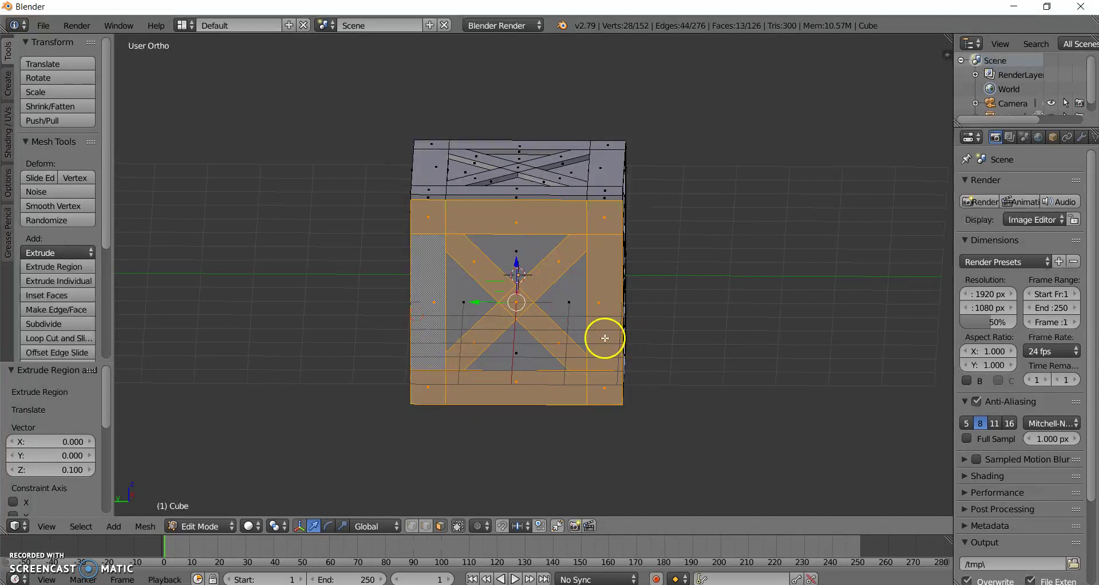
Extrude the selected front frame and X faces 0.1 outward.
key("e")
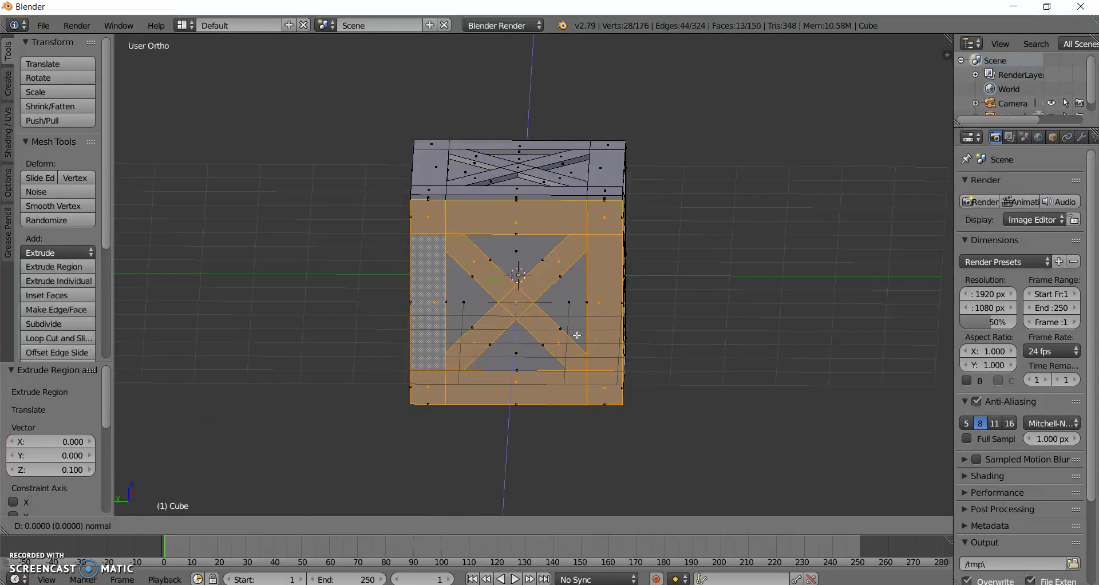
left_click(575, 340)
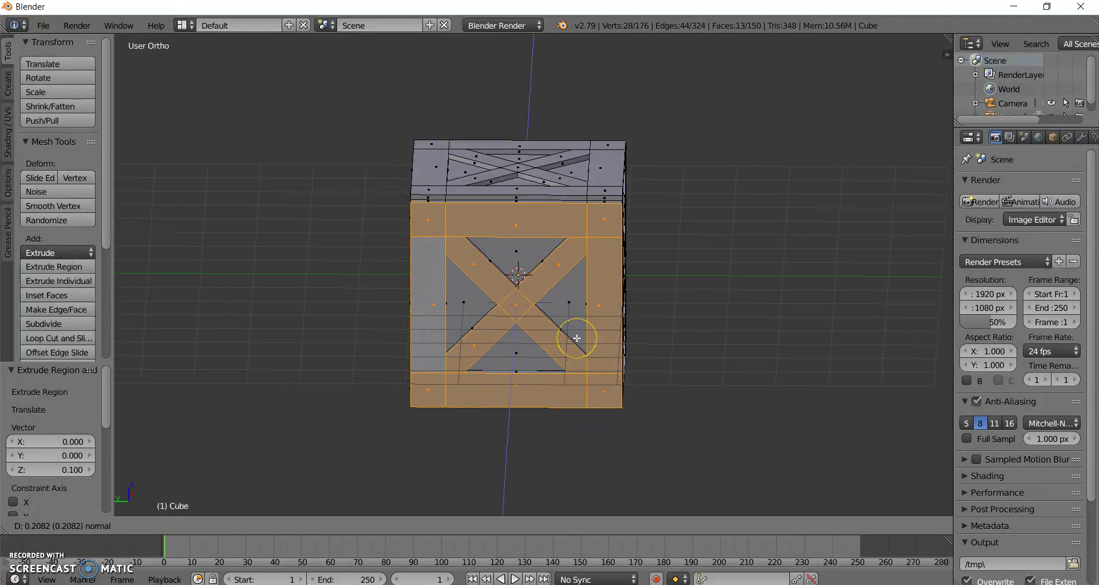
type("0")
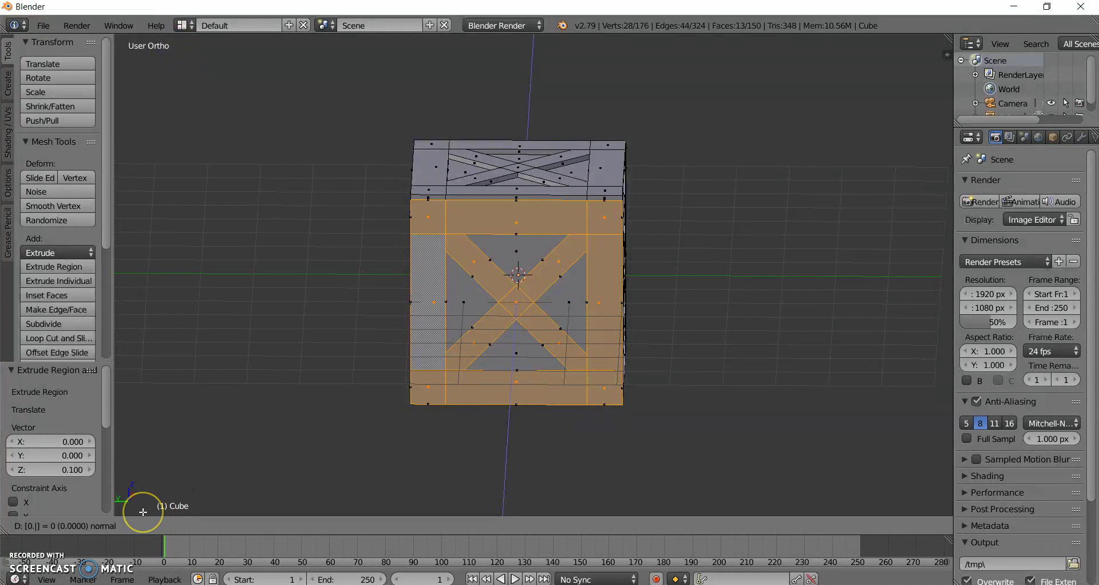
type("1")
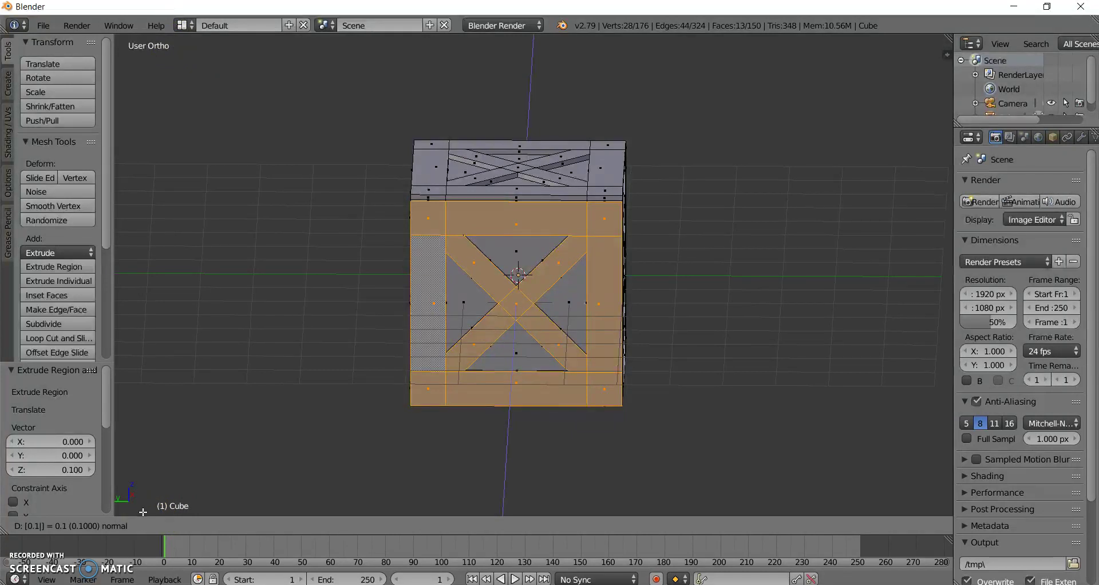
key("Return")
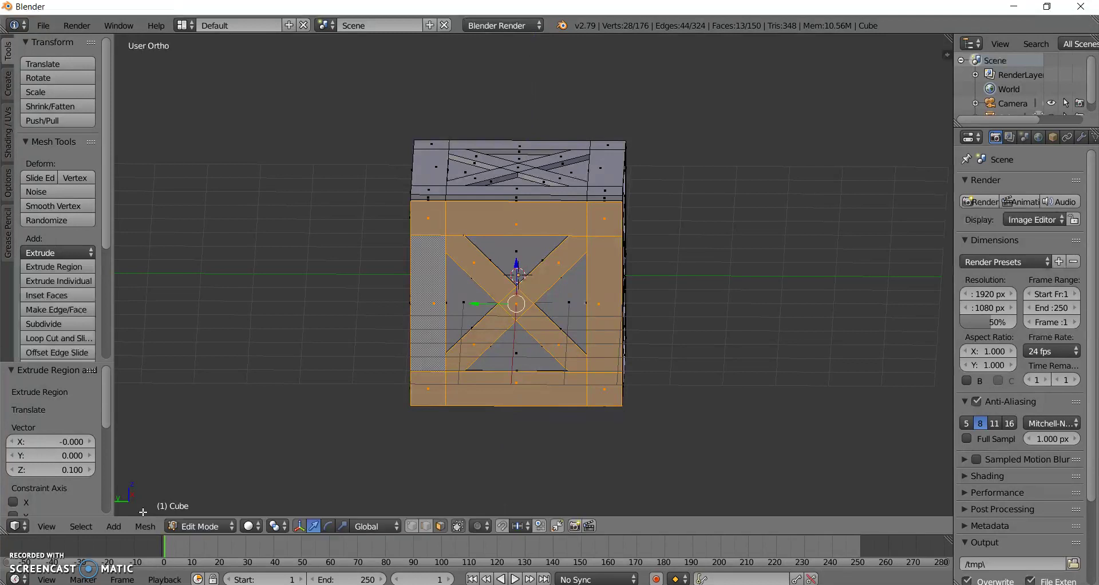
middle_click_drag(221, 413, 381, 397)
Select this side's top, left, bottom and right frame strips plus the X-brace faces.
right_click(603, 252)
right_click(544, 248, "shift")
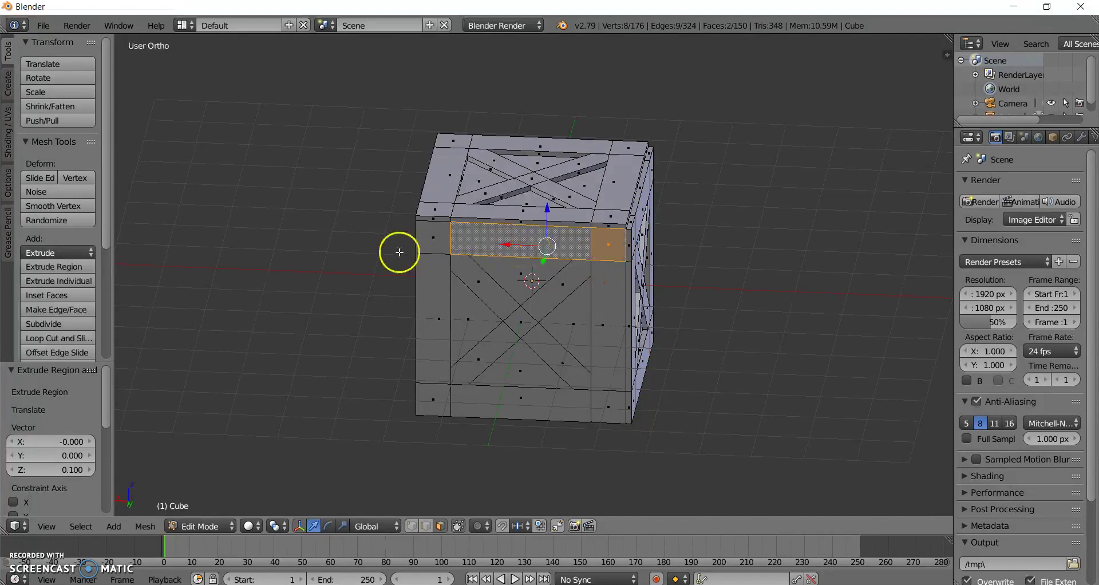
right_click(430, 235, "shift")
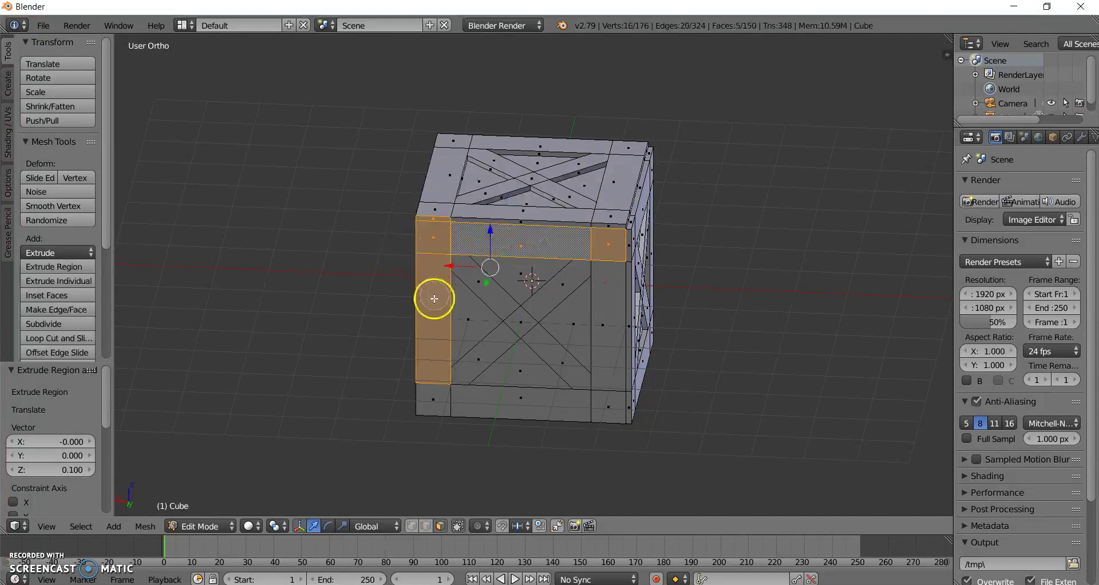
right_click(450, 394, "shift")
right_click(483, 368, "shift")
right_click(566, 364, "shift")
right_click(606, 394, "shift")
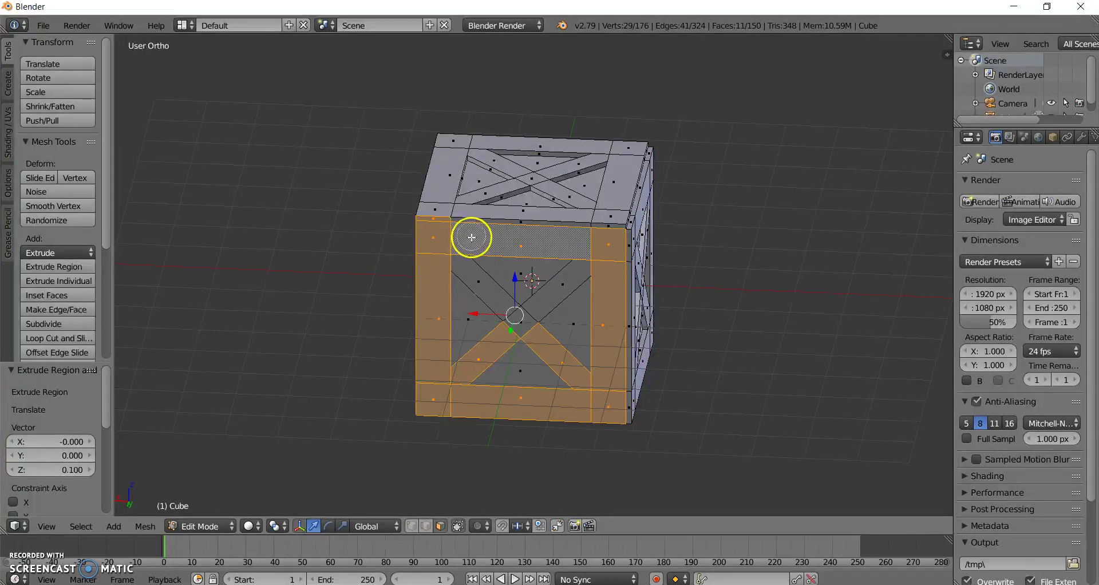
right_click(595, 259, "shift")
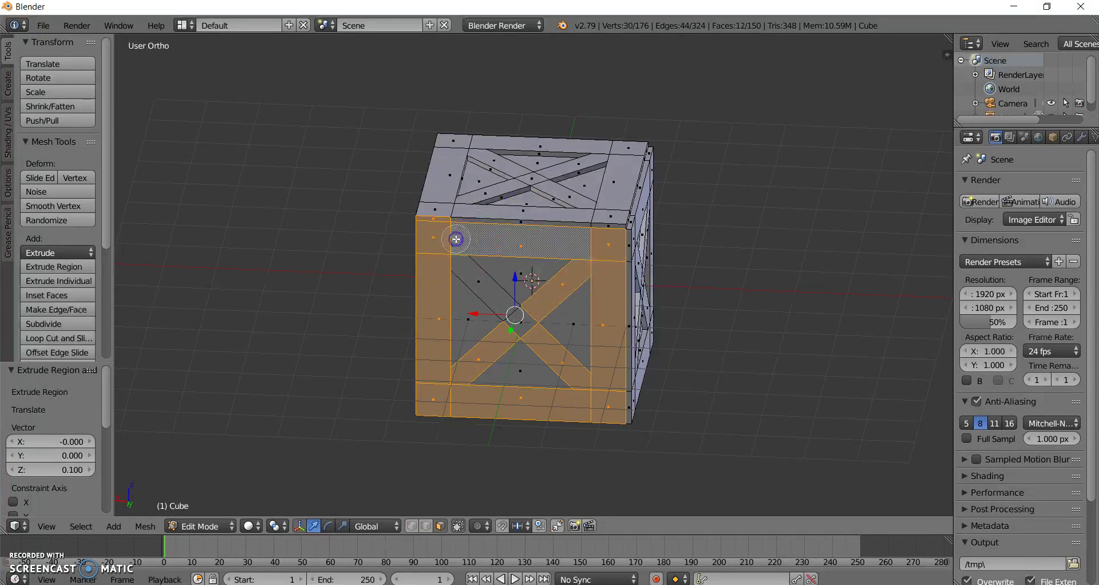
right_click(483, 302, "shift")
right_click(521, 324, "shift")
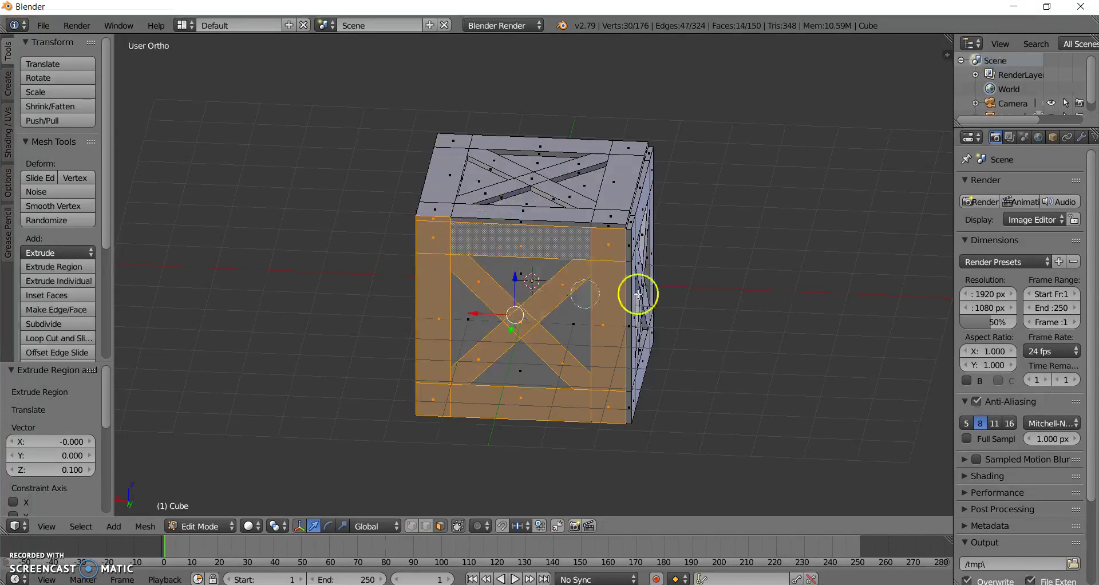
right_click(693, 276)
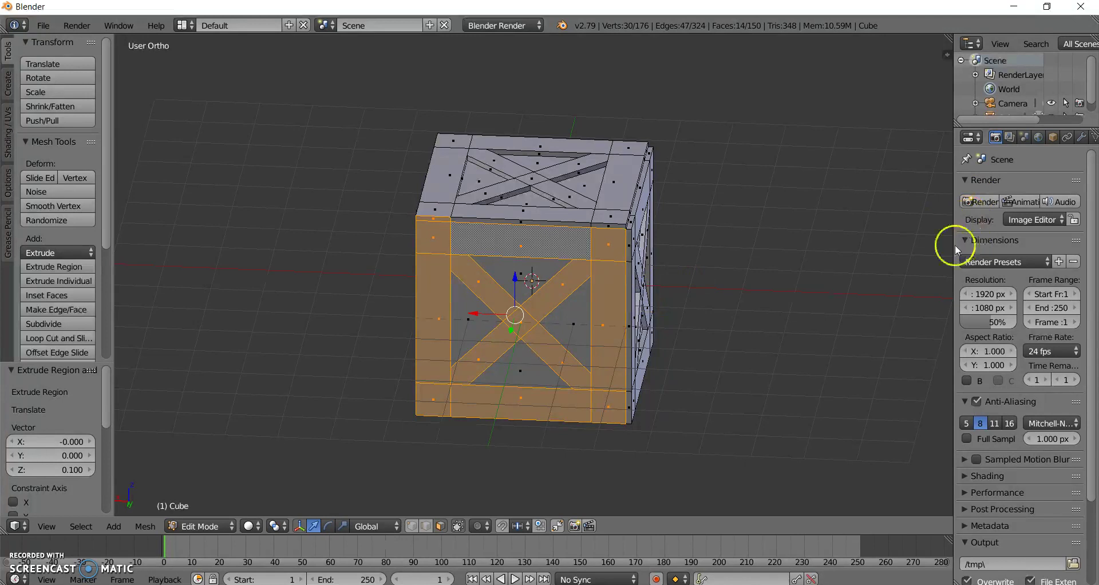
Extrude the selection 0.1, undo it, then repeat the 0.1 extrusion.
type("e0.1")
key("Return")
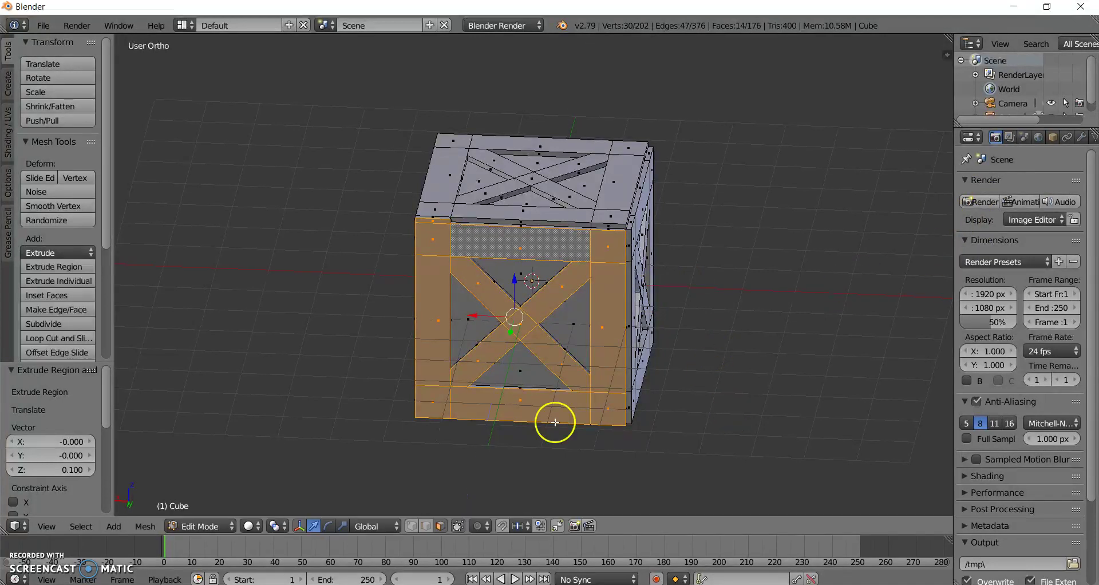
scroll(287, 197, "up", 4)
key("ctrl+z")
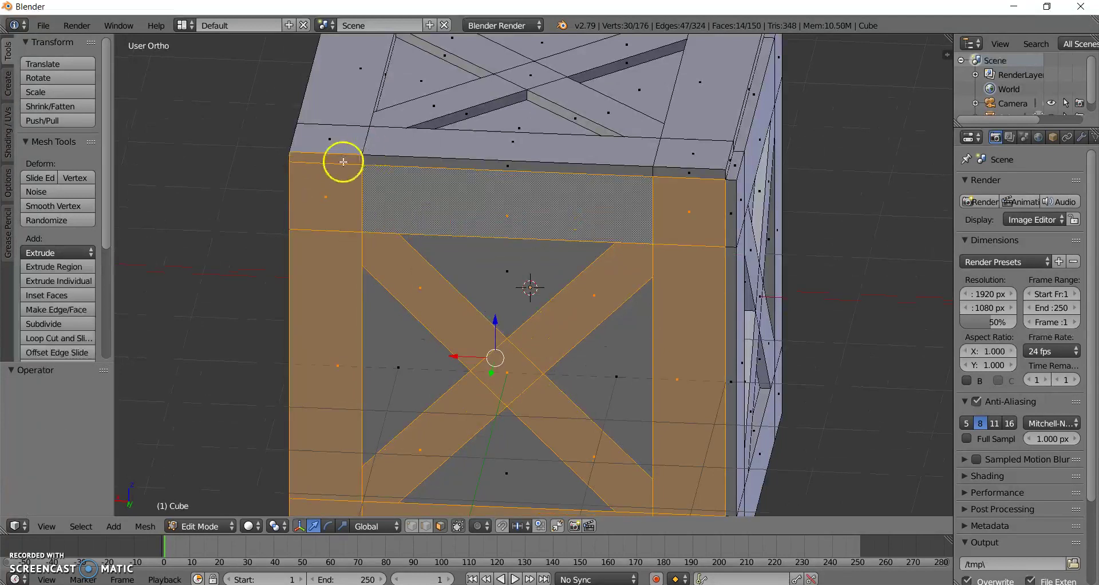
key("ctrl+z")
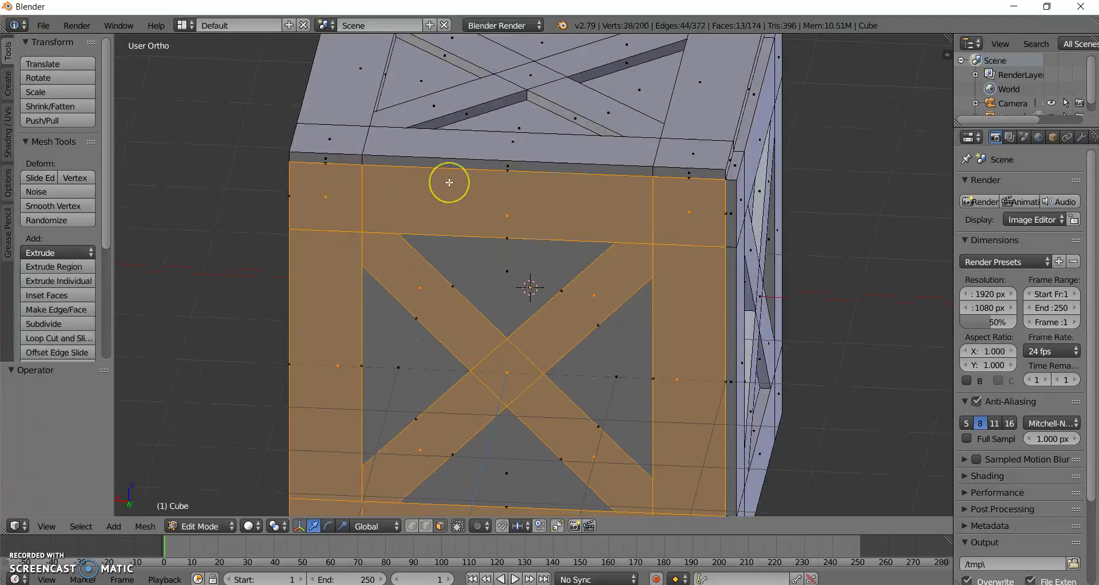
key("shift+r")
scroll(449, 182, "down", 4)
On the next side, select the four corner faces and four border strips of the frame.
middle_click_drag(613, 238, 584, 343)
key("a")
right_click(486, 267)
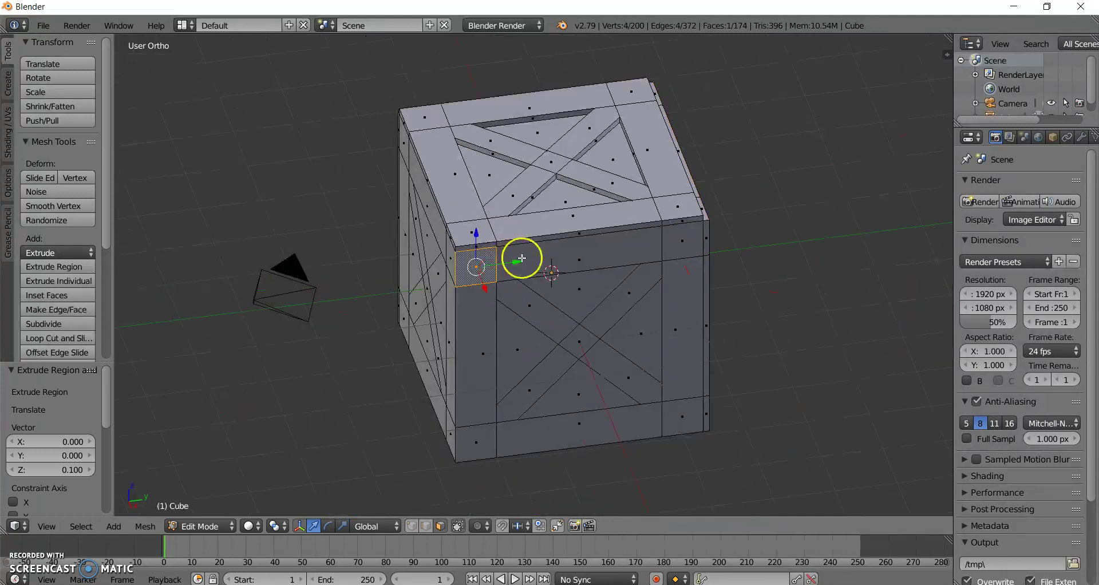
right_click(642, 246, "shift")
right_click(652, 247, "shift")
right_click(652, 247, "shift")
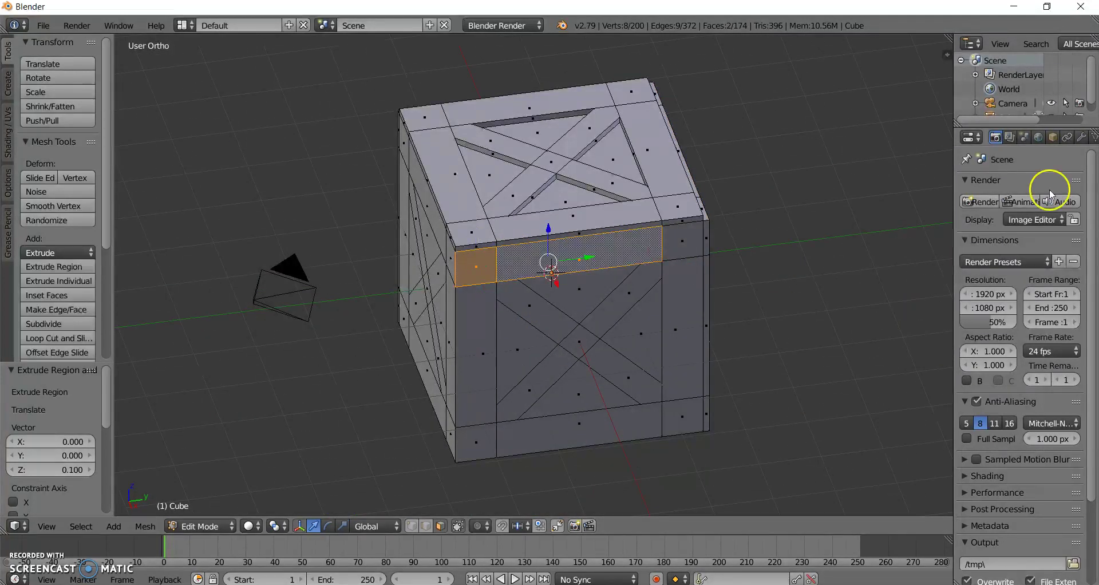
right_click(676, 244, "shift")
right_click(676, 288, "shift")
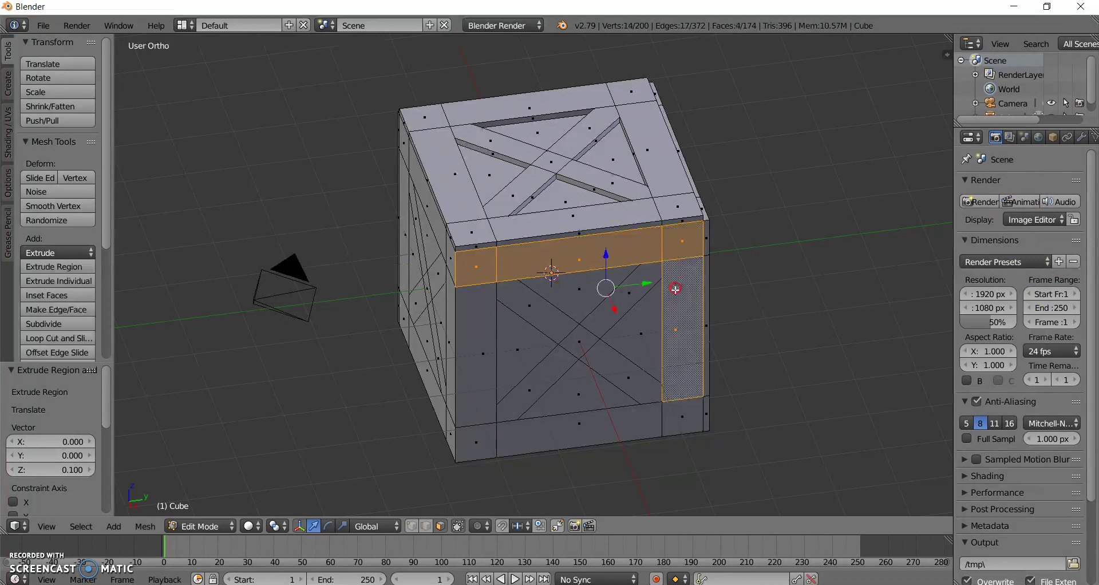
right_click(680, 408, "shift")
right_click(628, 417, "shift")
right_click(488, 433, "shift")
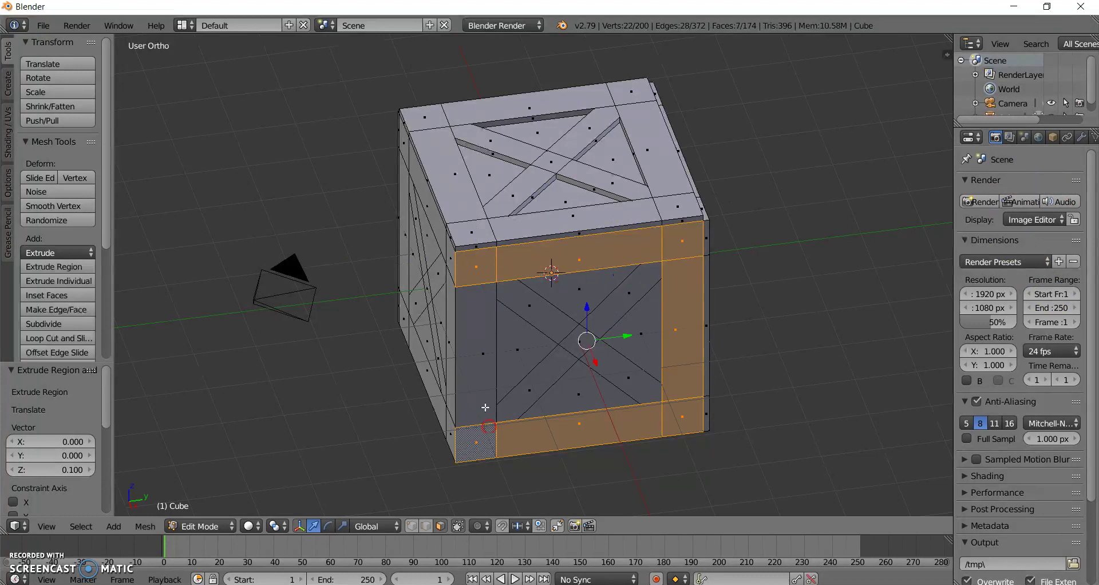
right_click(479, 393, "shift")
Add the five X-brace faces and extrude the whole selection outward.
right_click(544, 314, "shift")
right_click(577, 342, "shift")
right_click(558, 370, "shift")
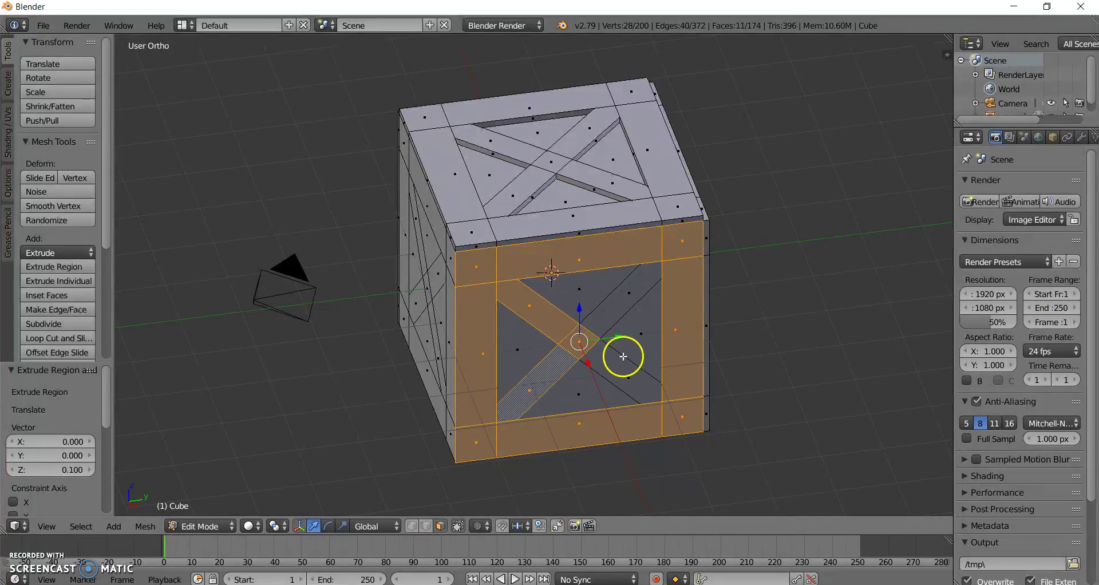
right_click(624, 356, "shift")
right_click(617, 300, "shift")
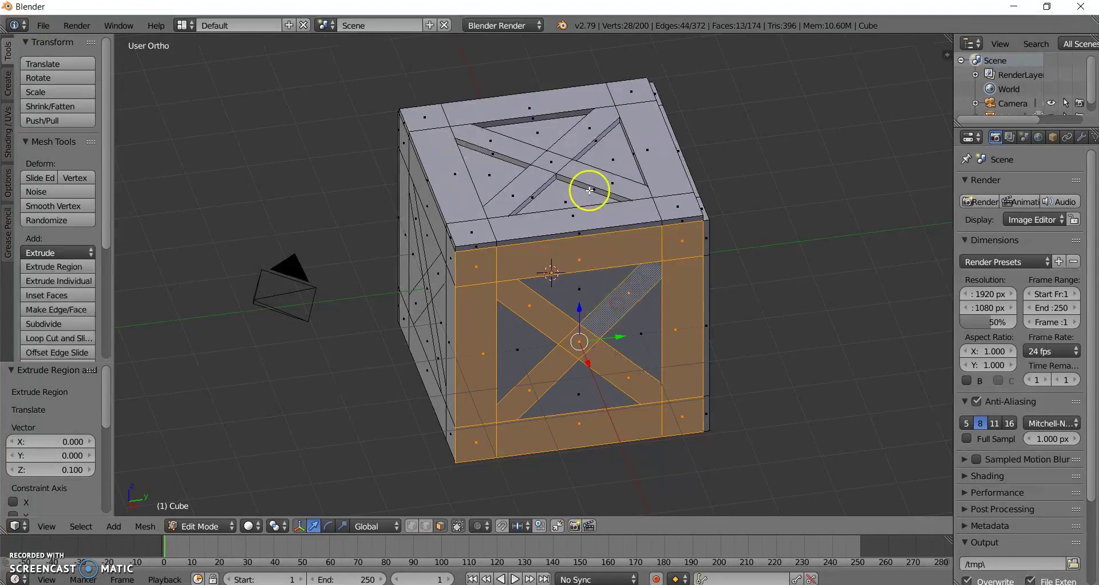
middle_click_drag(469, 258, 495, 303)
key("e")
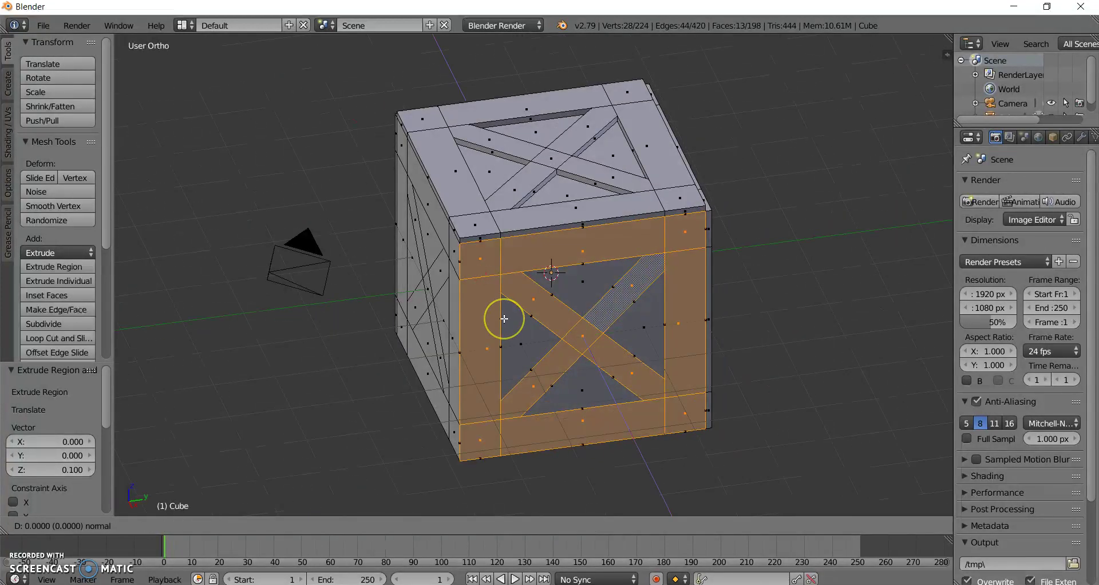
left_click(504, 318)
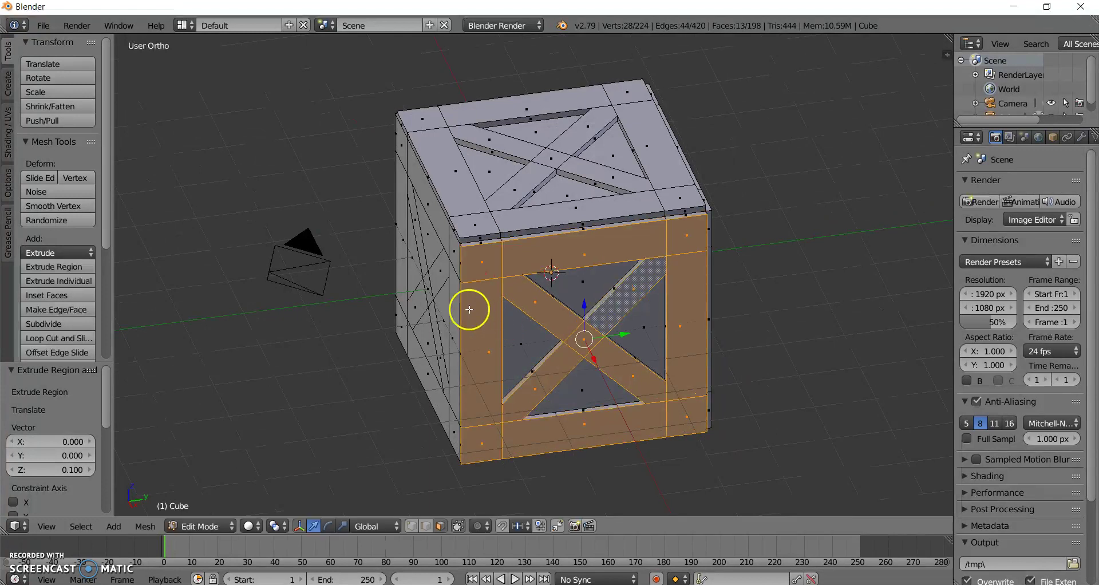
Select the frame and X-brace plank faces on another side of the crate.
middle_click_drag(469, 309, 483, 261)
right_click(400, 215)
right_click(515, 224, "shift")
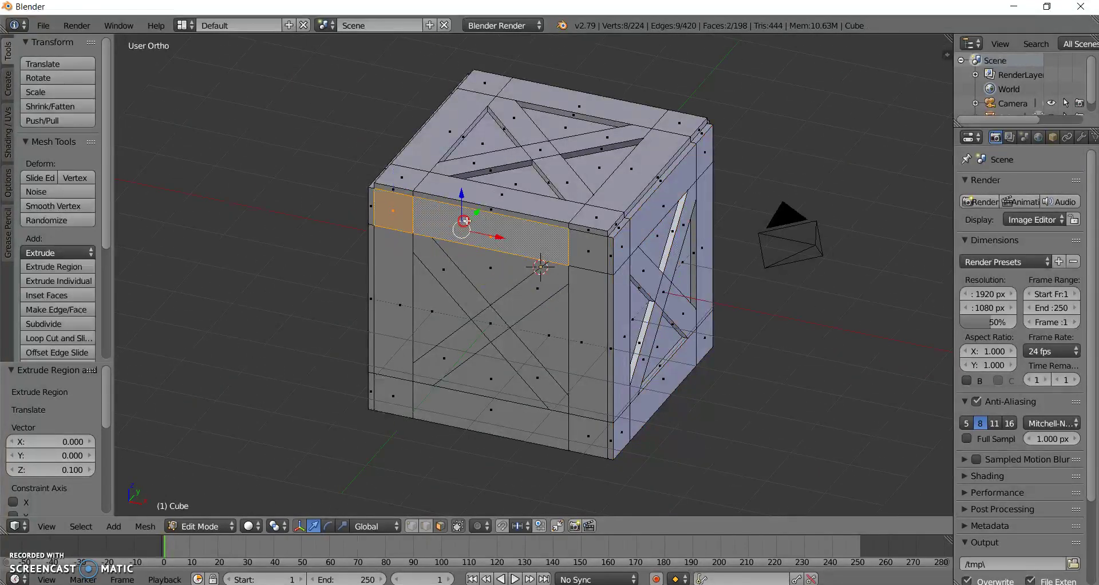
right_click(588, 250, "shift")
right_click(581, 343, "shift")
right_click(542, 289, "shift")
right_click(437, 351, "shift")
right_click(437, 351, "shift")
right_click(483, 327, "shift")
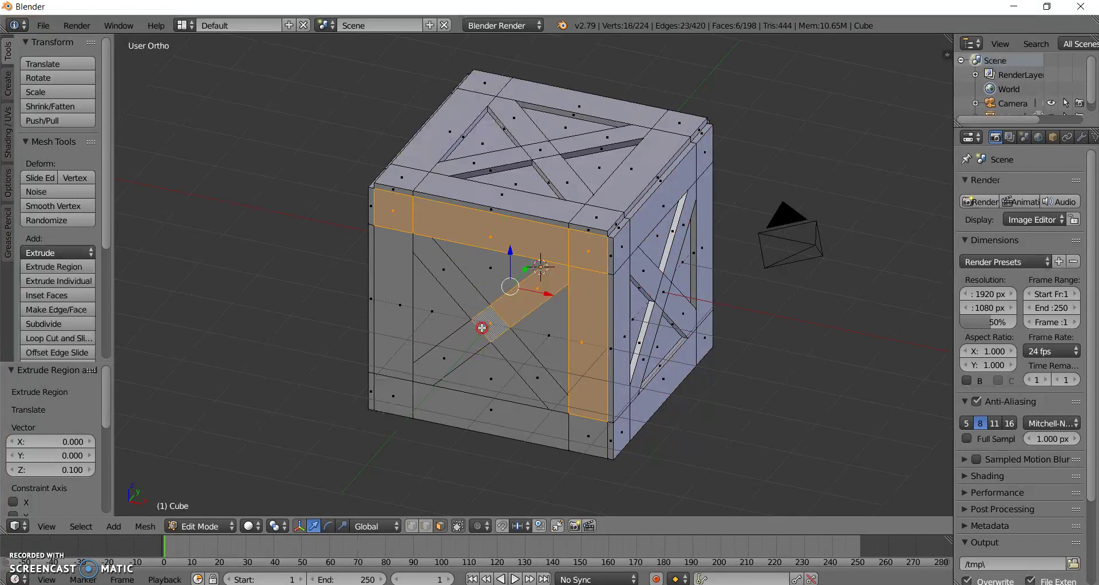
right_click(452, 350, "shift")
right_click(466, 296, "shift")
right_click(386, 312, "shift")
right_click(391, 394, "shift")
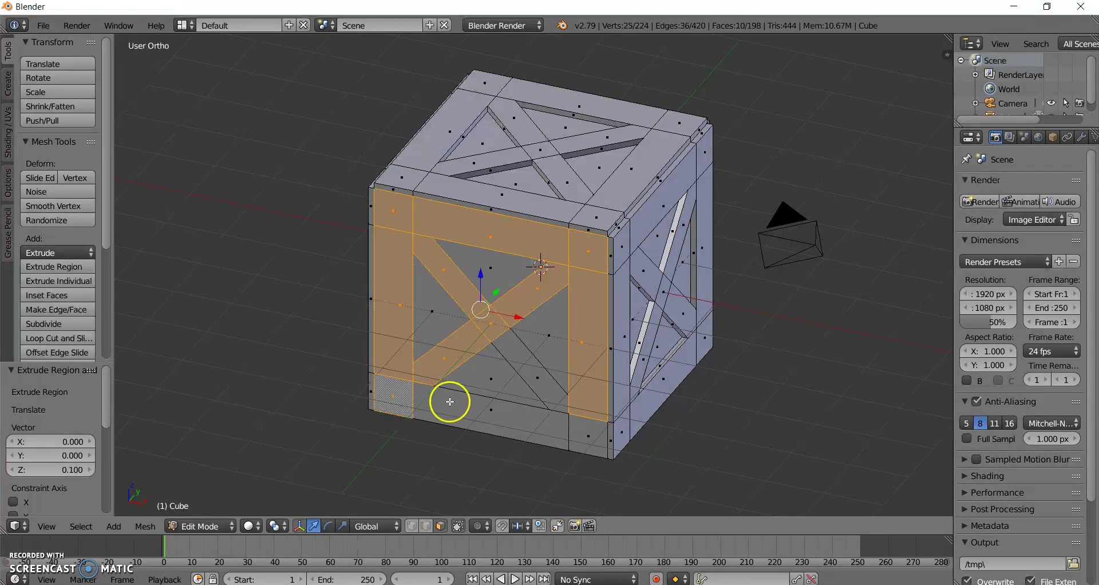
right_click(451, 402, "shift")
right_click(586, 436, "shift")
right_click(533, 381, "shift")
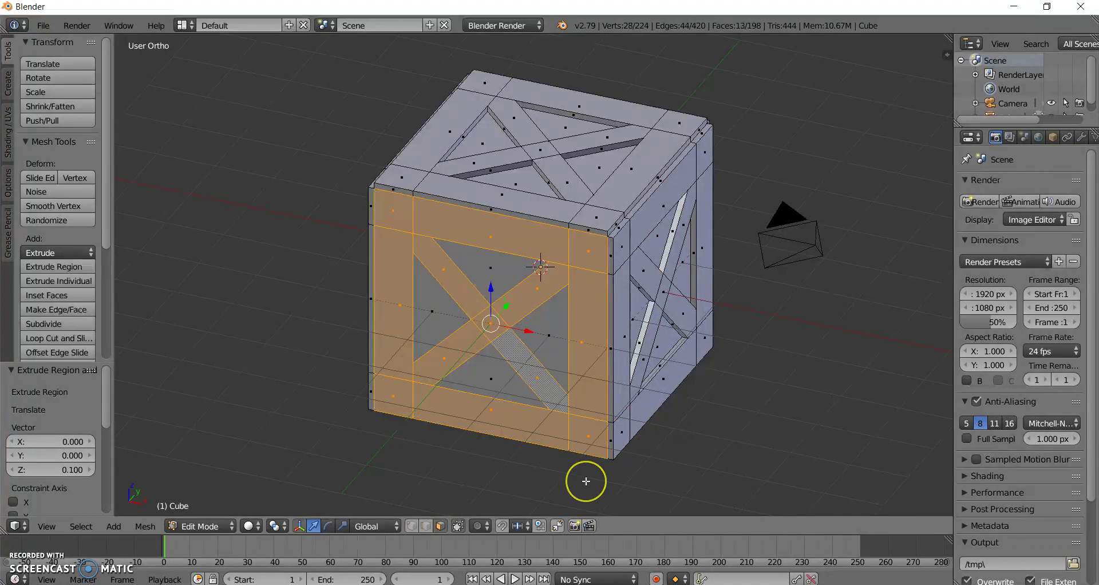
Extrude the selected plank faces by a depth of 0.1.
key("e")
key("period")
key("1")
key("Return")
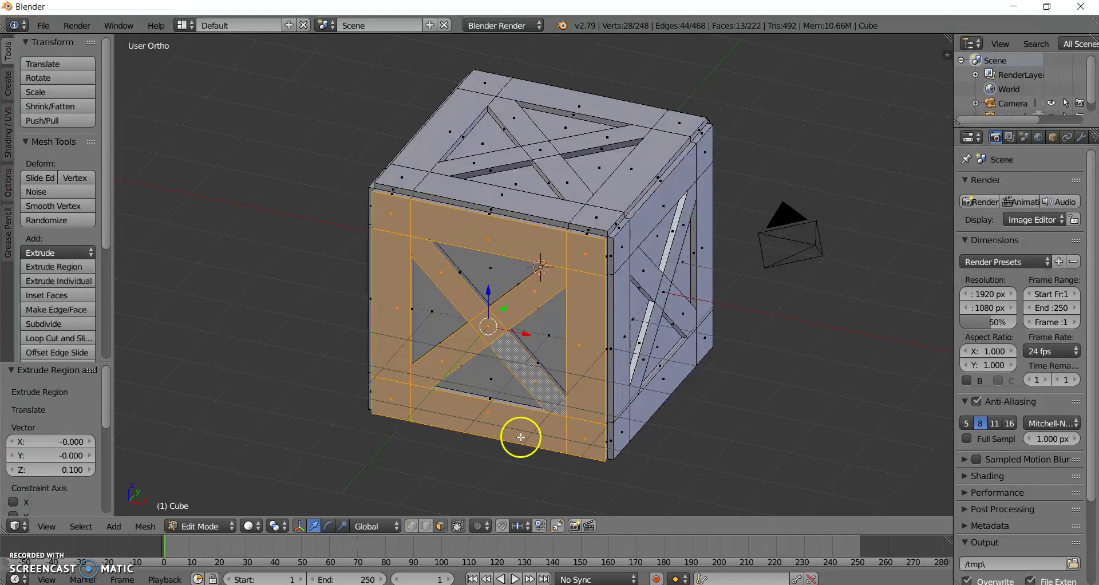
Select the frame, corner and X-brace plank faces on the crate's underside.
middle_click_drag(520, 437, 583, 258)
right_click(481, 162)
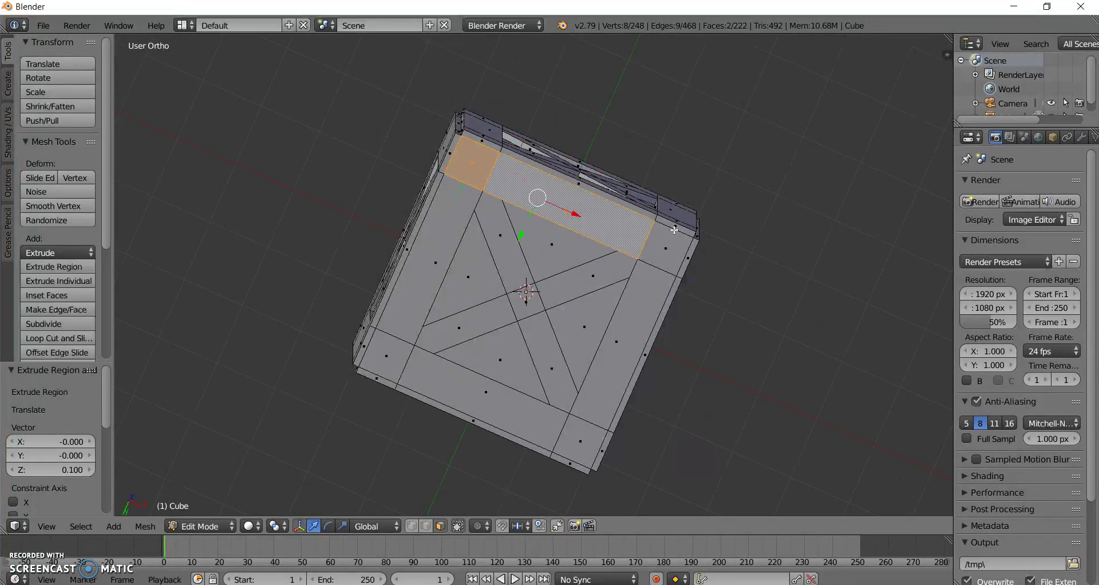
right_click(667, 245, "shift")
right_click(566, 212, "shift")
right_click(633, 344, "shift")
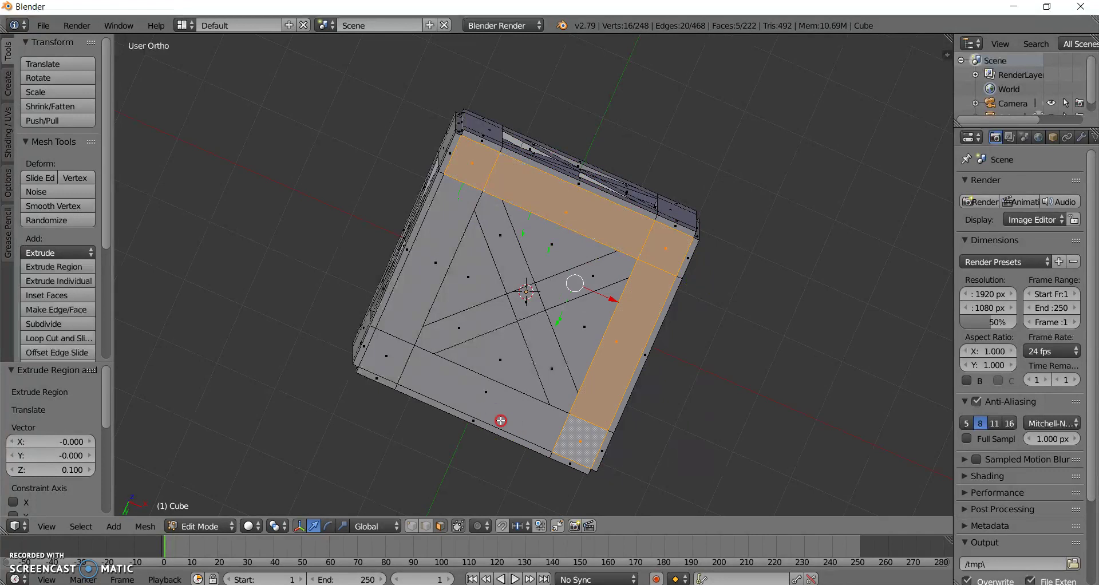
right_click(582, 449, "shift")
right_click(500, 421, "shift")
right_click(398, 357, "shift")
right_click(424, 298, "shift")
right_click(490, 262, "shift")
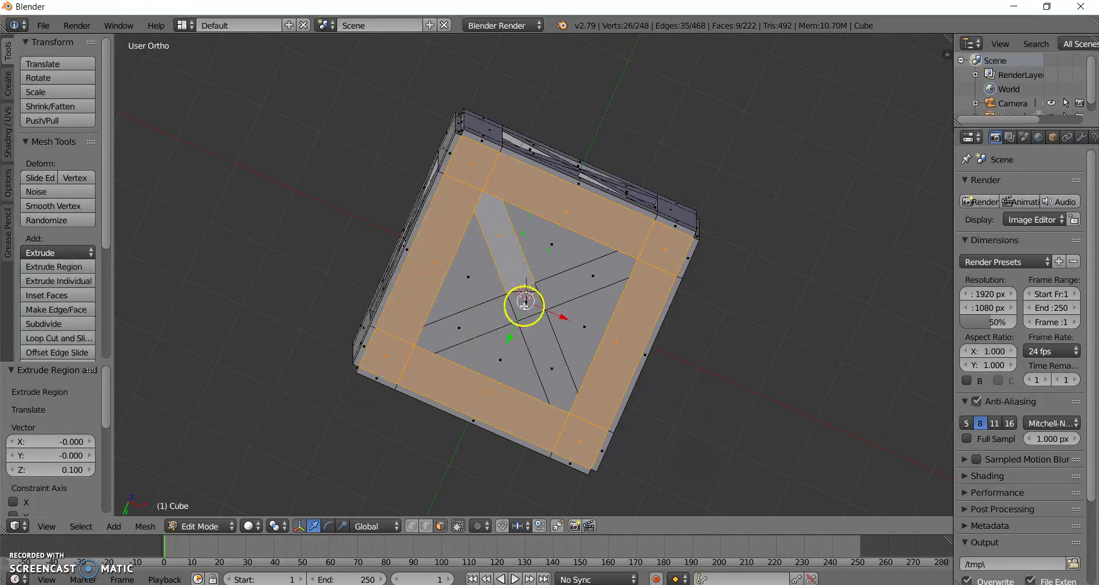
right_click(523, 308, "shift")
right_click(502, 314, "shift")
right_click(523, 337, "shift")
right_click(558, 301, "shift")
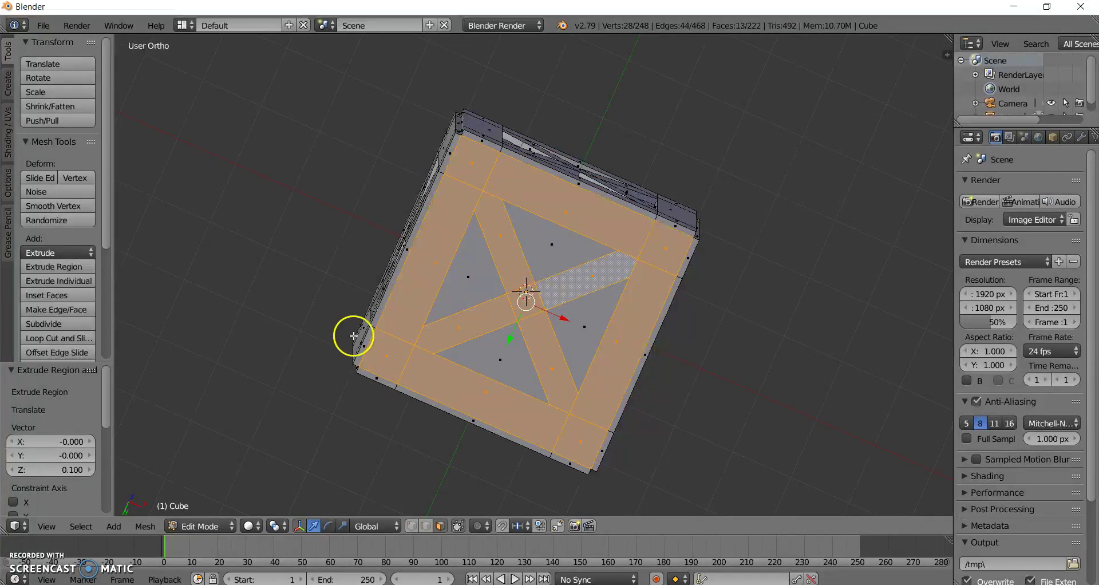
Return to Object Mode and preview the grooved crate in rendered shading.
middle_click_drag(355, 337, 375, 374)
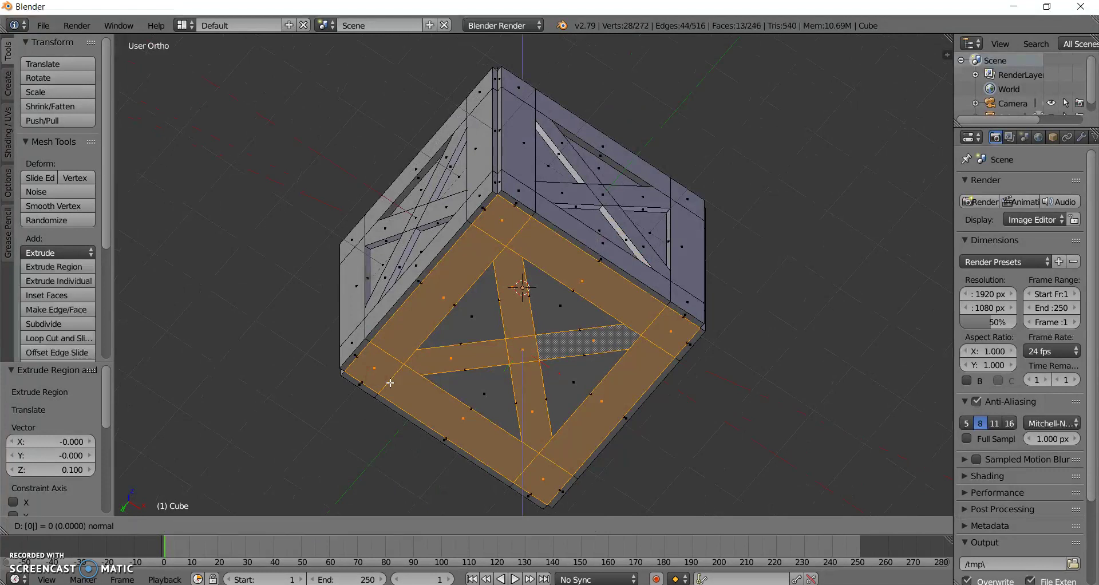
key("Tab")
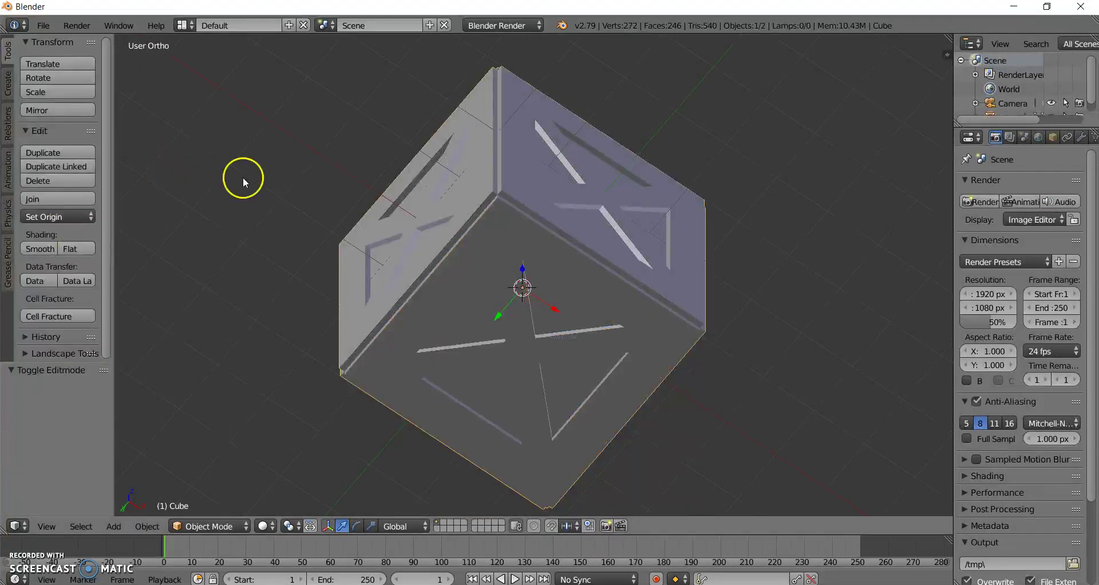
middle_click_drag(318, 203, 565, 343)
key("shift+z")
key("shift+z")
Switch the render engine to Cycles Render and preview the crate in Cycles rendered shading.
left_click(521, 26)
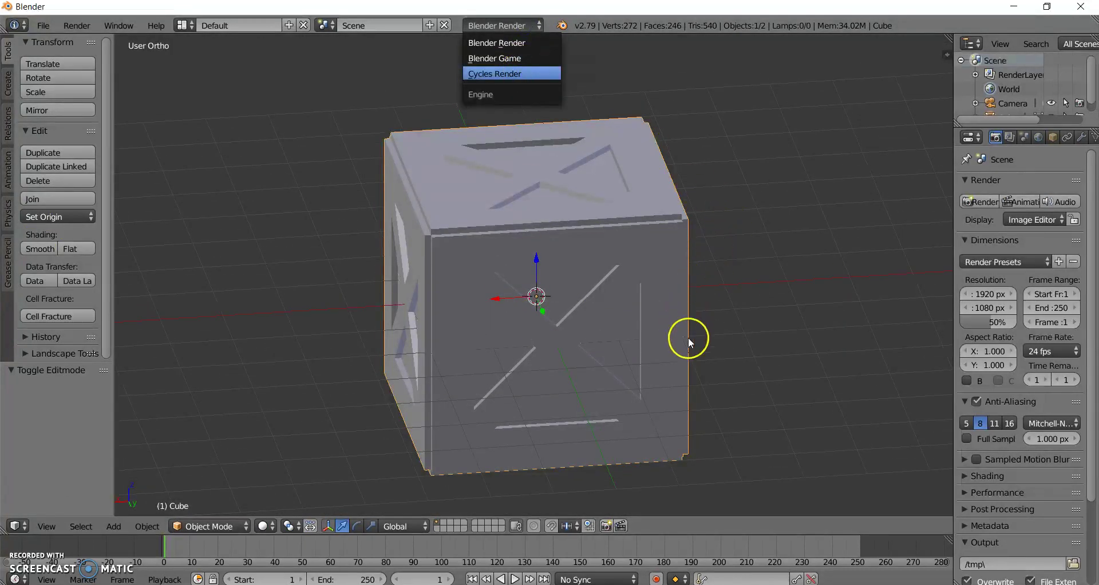
key("Return")
mouse_move(689, 343)
middle_mouse_down()
mouse_move(722, 315)
mouse_move(580, 339)
mouse_move(609, 352)
mouse_move(748, 307)
mouse_move(792, 315)
mouse_move(722, 334)
middle_mouse_up()
key("shift+z")
key("shift+z")
scroll(586, 320, "up", 3)
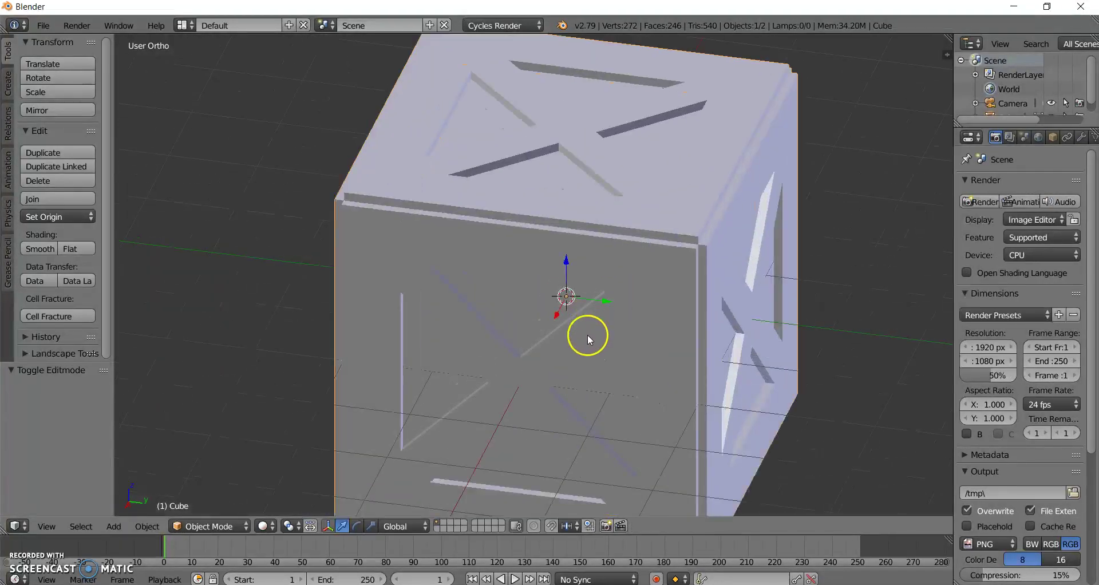
scroll(575, 275, "down", 4)
middle_click_drag(542, 311, 748, 308)
Enter Edit Mode and pick a few edges along the crate's top groove.
key("Tab")
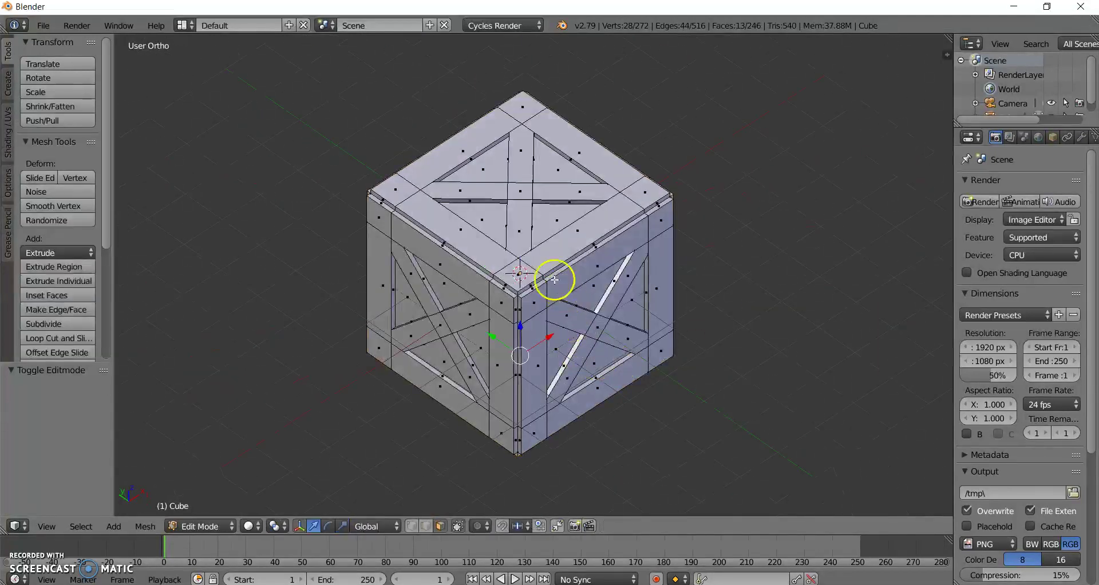
scroll(570, 284, "up", 3)
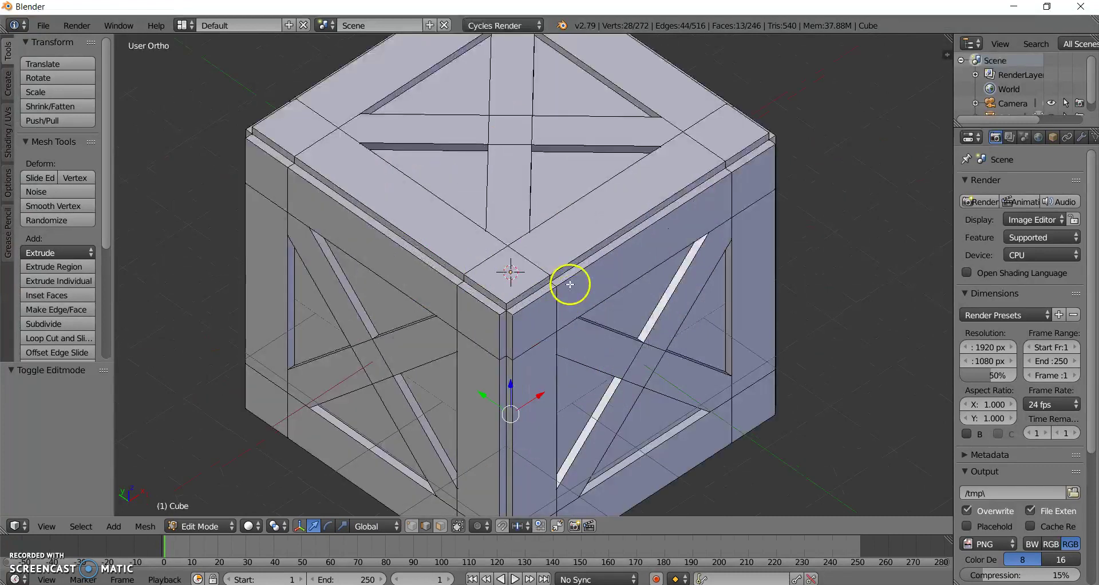
right_click(444, 133, "alt+shift")
right_click(562, 124)
right_click(512, 107, "shift")
right_click(518, 65, "shift")
middle_click_drag(453, 249, 483, 263)
right_click(547, 163)
Select the whole crate mesh and mark every edge as a seam.
key("a")
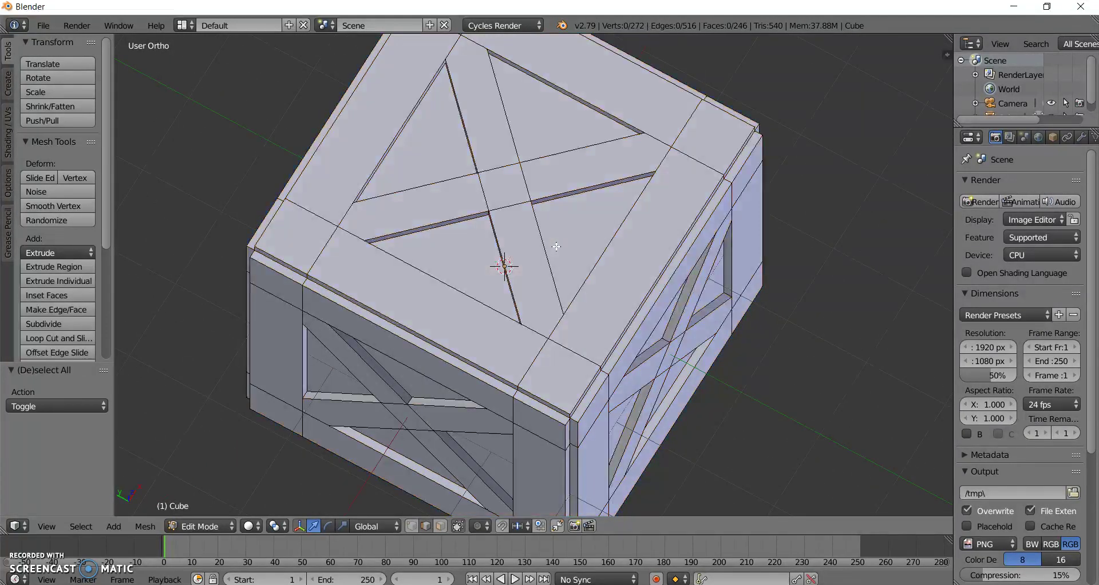
key("a")
key("u")
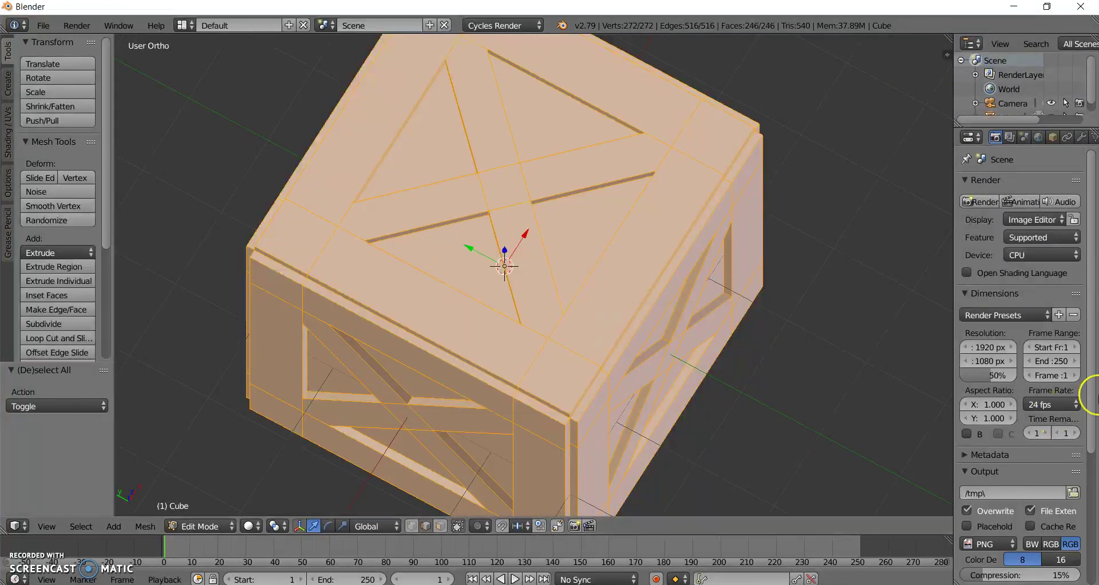
key("ctrl+e")
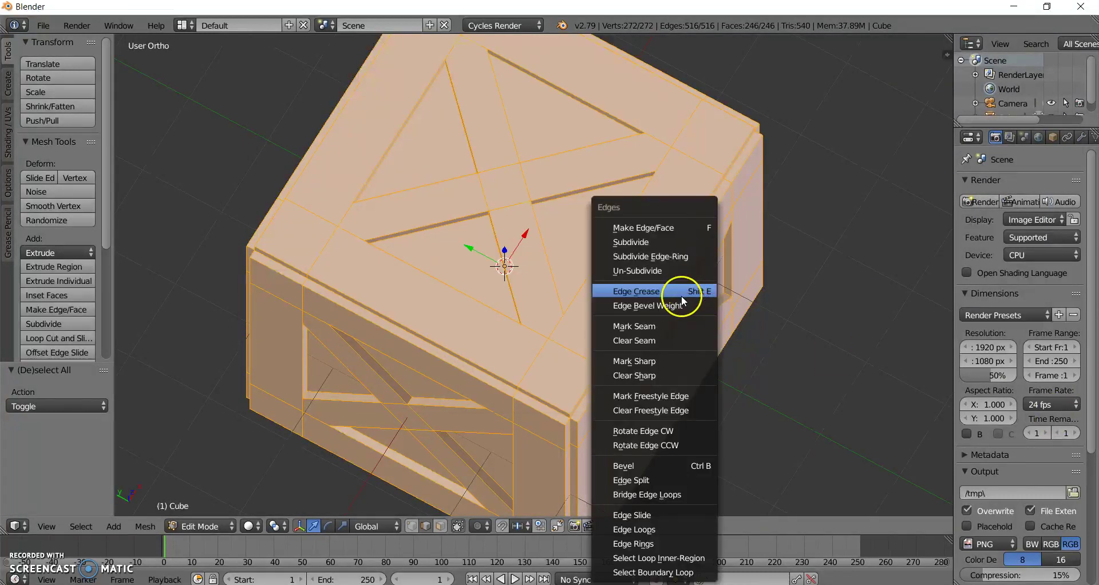
left_click(674, 329)
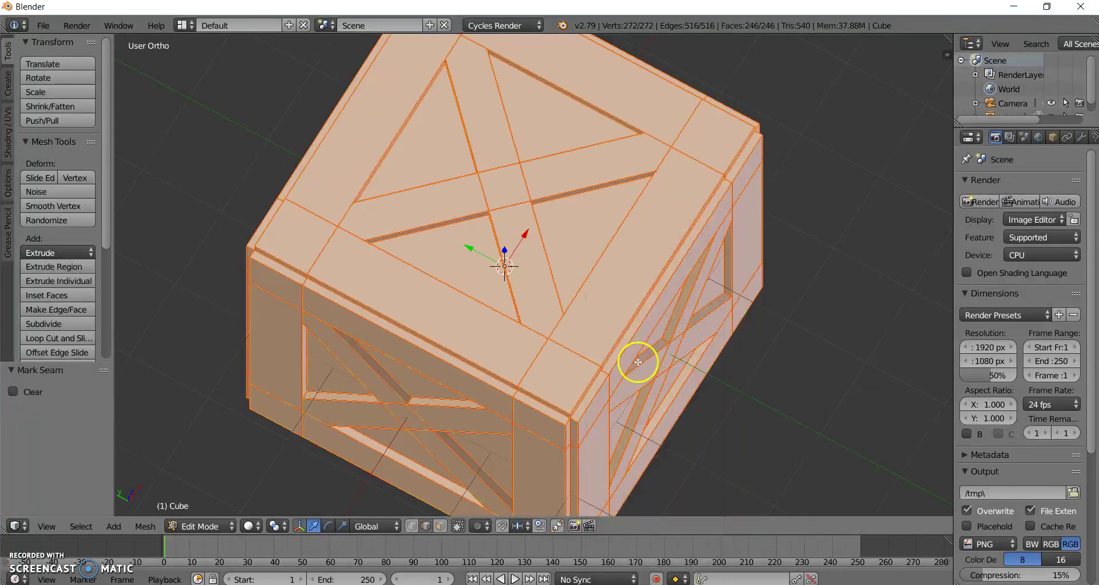
middle_click_drag(634, 378, 688, 376)
Clear the seams from four edges on the crate's top.
key("KP_7")
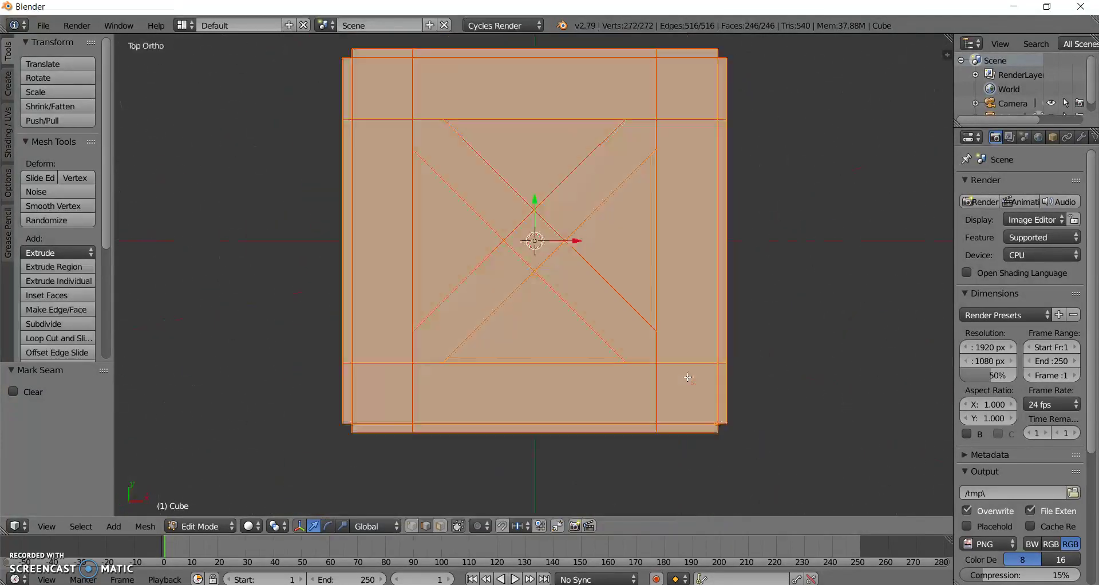
middle_click_drag(361, 348, 355, 313)
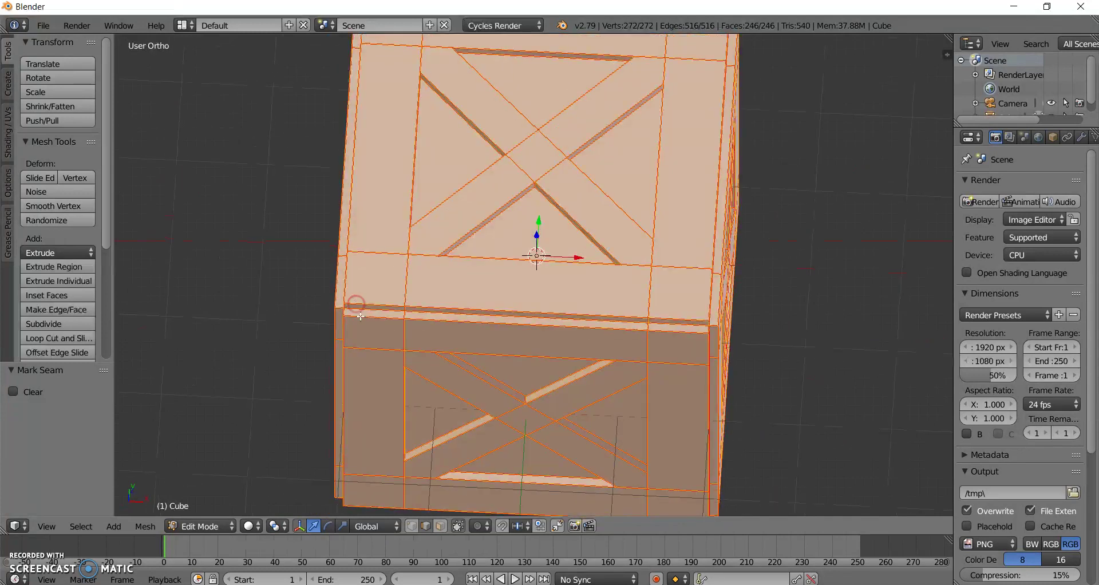
key("KP_5")
scroll(460, 219, "down", 5)
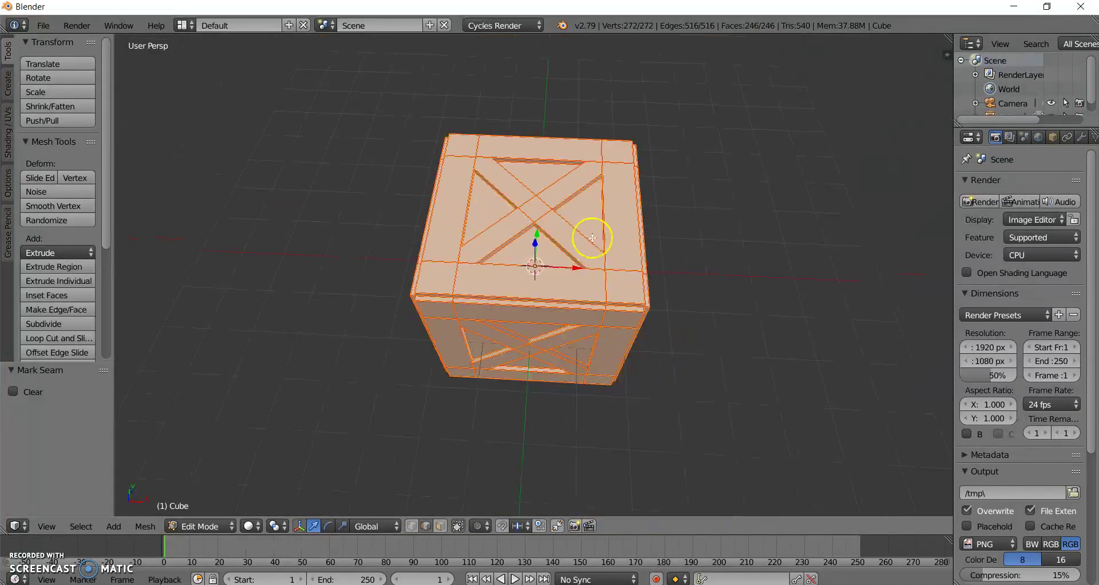
right_click(453, 278)
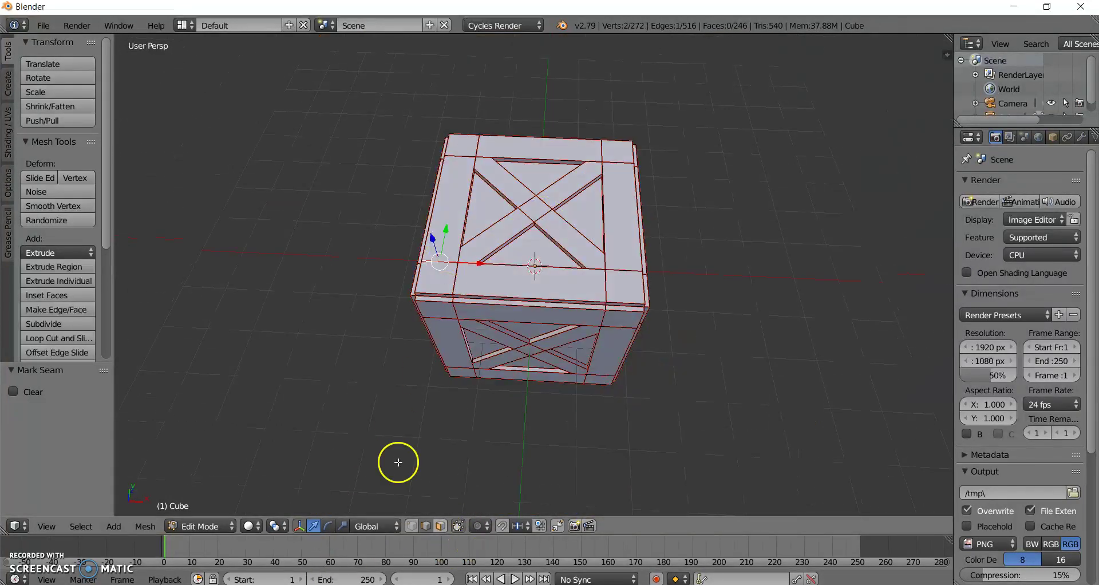
right_click(629, 270, "shift")
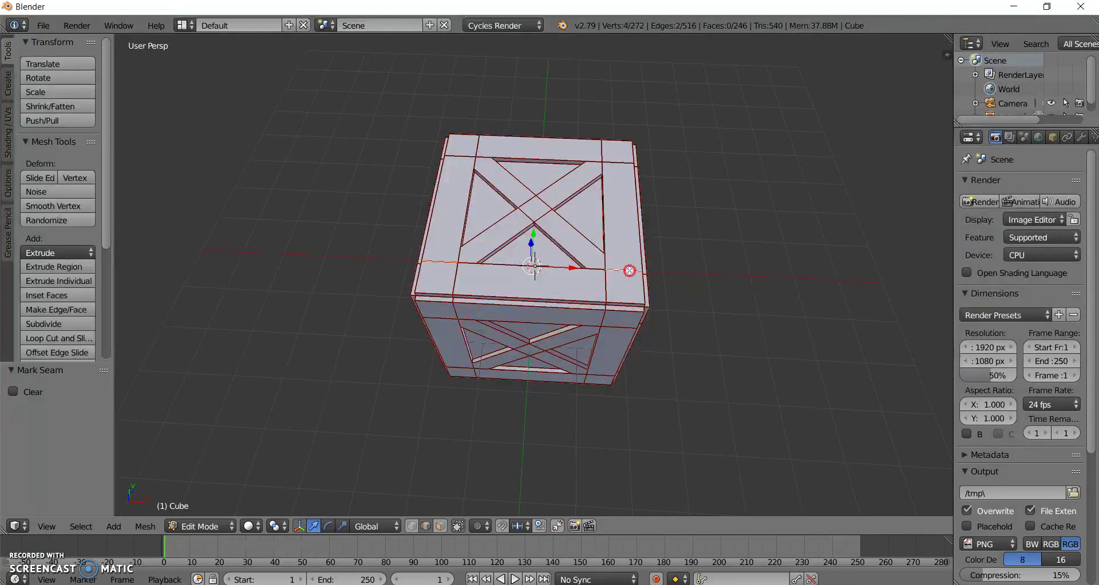
right_click(618, 160, "shift")
right_click(453, 151, "shift")
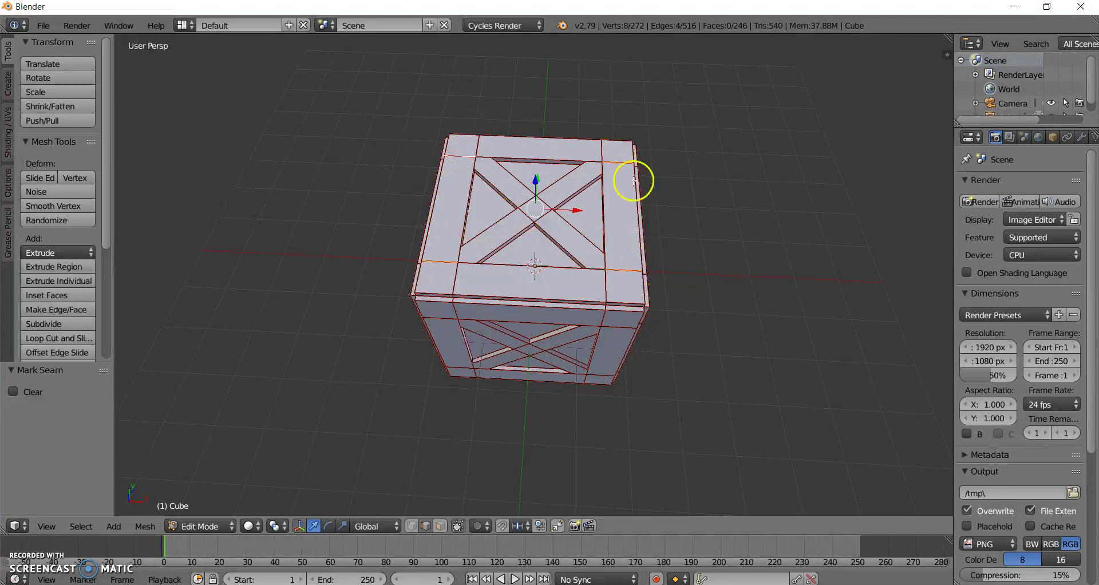
key("ctrl+e")
left_click(601, 327)
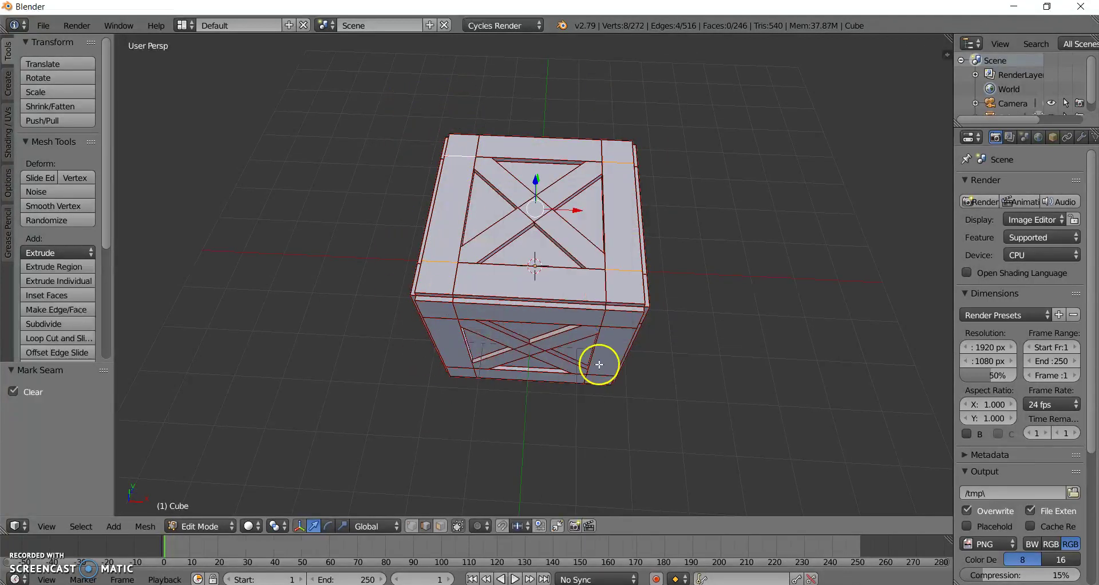
Clear the seams from four horizontal edges on the crate's front.
middle_click_drag(579, 374, 359, 289)
right_click(407, 297)
right_click(616, 296, "shift")
right_click(595, 393, "shift")
right_click(449, 394, "shift")
key("ctrl+e")
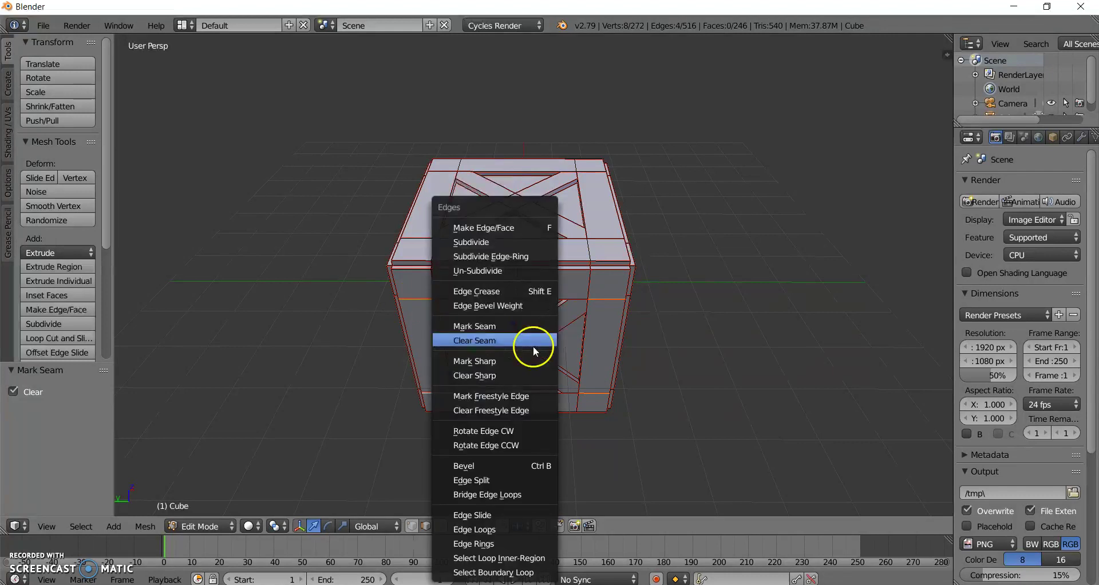
left_click(533, 345)
Select the outer frame edges on the next two sides of the crate.
middle_click_drag(621, 363, 459, 348)
right_click(445, 278)
right_click(611, 284, "shift")
right_click(641, 365, "shift")
right_click(444, 378, "shift")
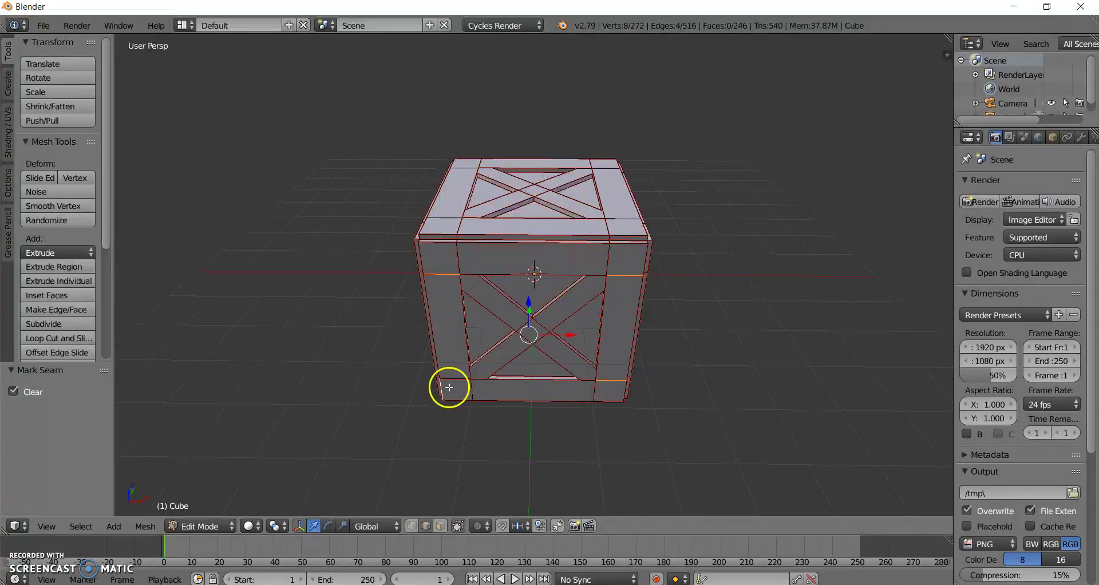
right_click(449, 387, "shift")
middle_click_drag(608, 372, 469, 321)
right_click(469, 322, "shift")
right_click(636, 297, "shift")
right_click(559, 398, "shift")
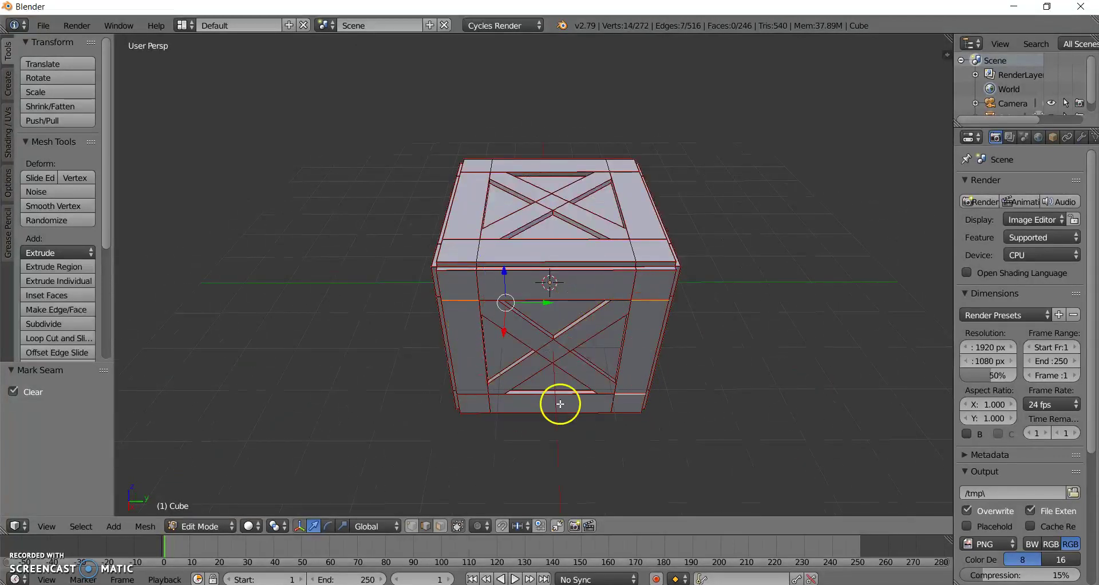
right_click(479, 383, "shift")
Add the left vertical, right and bottom edges and clear their seams.
middle_click_drag(566, 382, 434, 317)
right_click(430, 319, "shift")
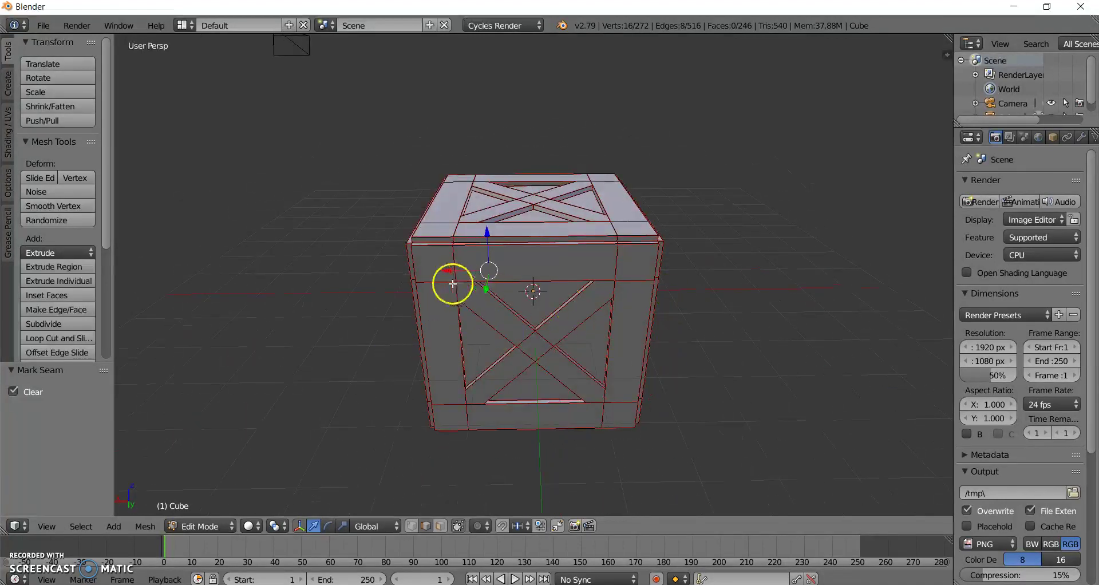
right_click(644, 280, "shift")
right_click(622, 402, "shift")
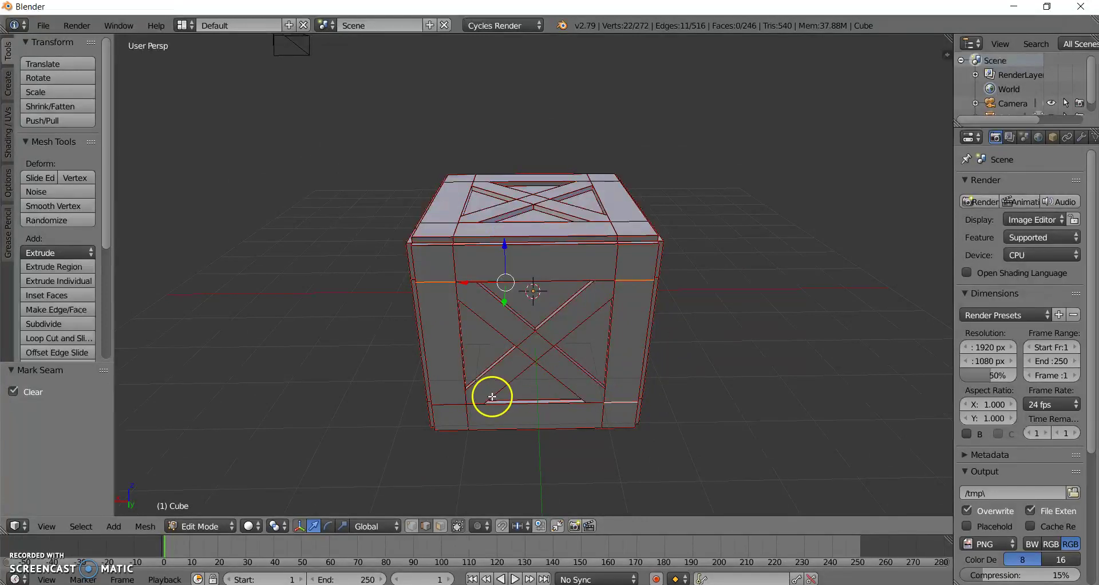
right_click(458, 403, "shift")
key("ctrl+e")
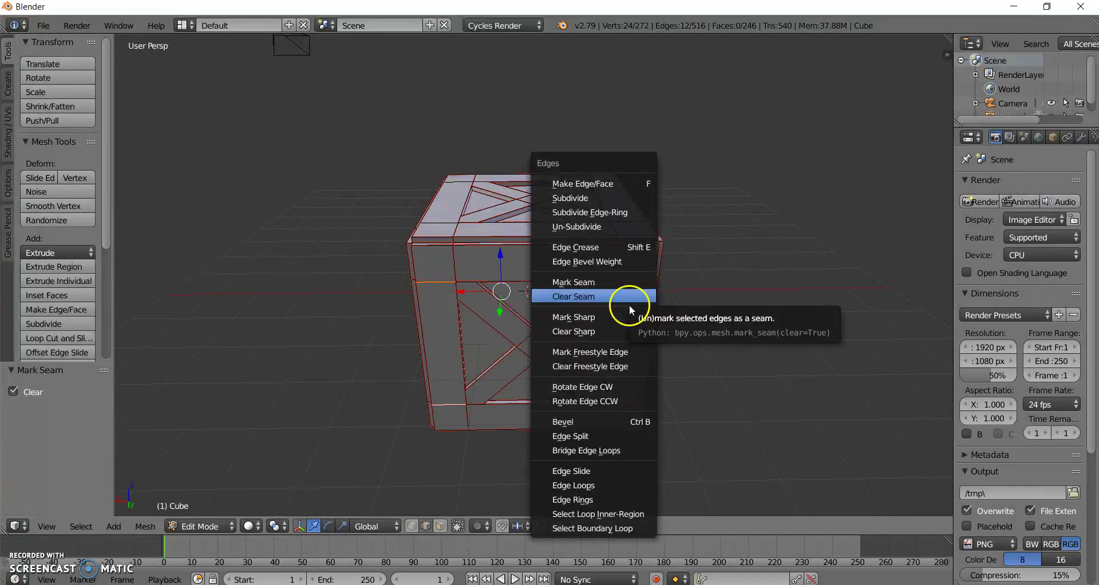
left_click(631, 307)
Select another set of top, left and lower edges for seam clearing.
middle_click_drag(726, 334, 519, 149)
right_click(519, 149)
right_click(387, 236, "shift")
left_click(473, 337)
right_click(519, 381, "shift")
right_click(641, 293, "shift")
key("ctrl+e")
Clear the seams from the previously selected edges.
left_click(551, 245)
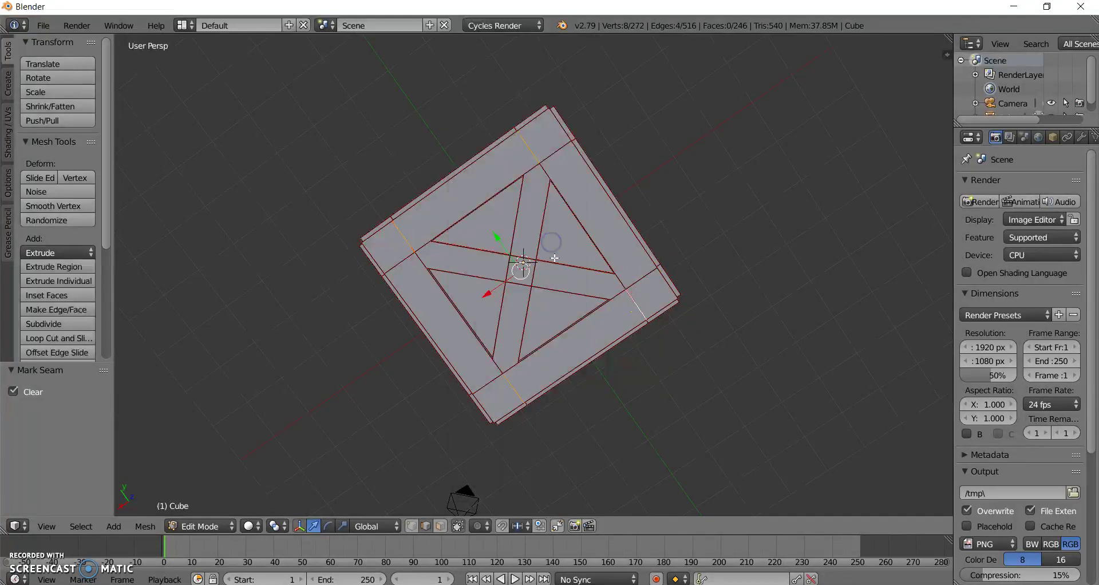
scroll(498, 281, "up", 2)
scroll(498, 280, "up", 3)
Mark seams on two vertical edges and two more side edges.
right_click(476, 273)
right_click(544, 297, "shift")
right_click(529, 301)
right_click(449, 261, "shift")
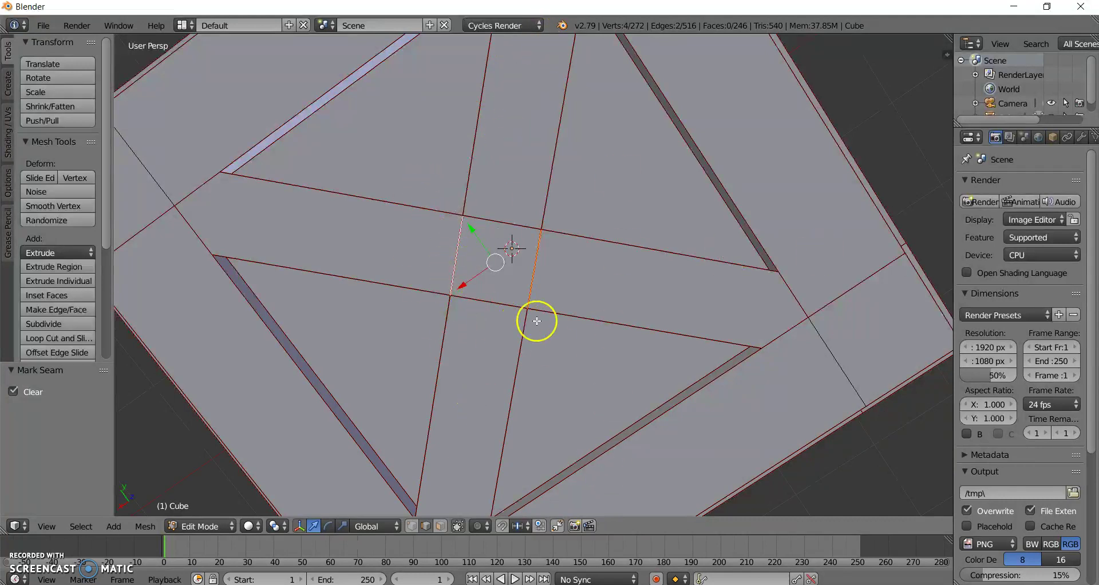
middle_click_drag(507, 212, 497, 357)
key("ctrl+e")
left_click(619, 245)
right_click(691, 189)
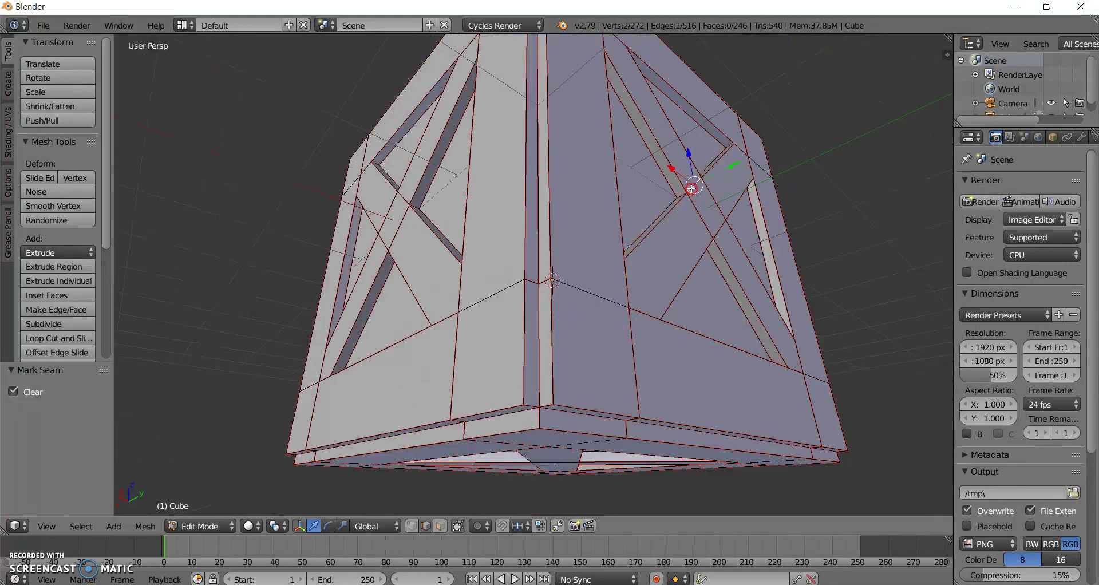
right_click(719, 232, "shift")
key("ctrl+e")
left_click(694, 211)
Clear the seams from the crossing X-brace plank edges.
middle_click_drag(694, 213, 556, 276)
right_click(596, 213)
right_click(626, 238, "shift")
key("ctrl+e")
left_click(587, 238)
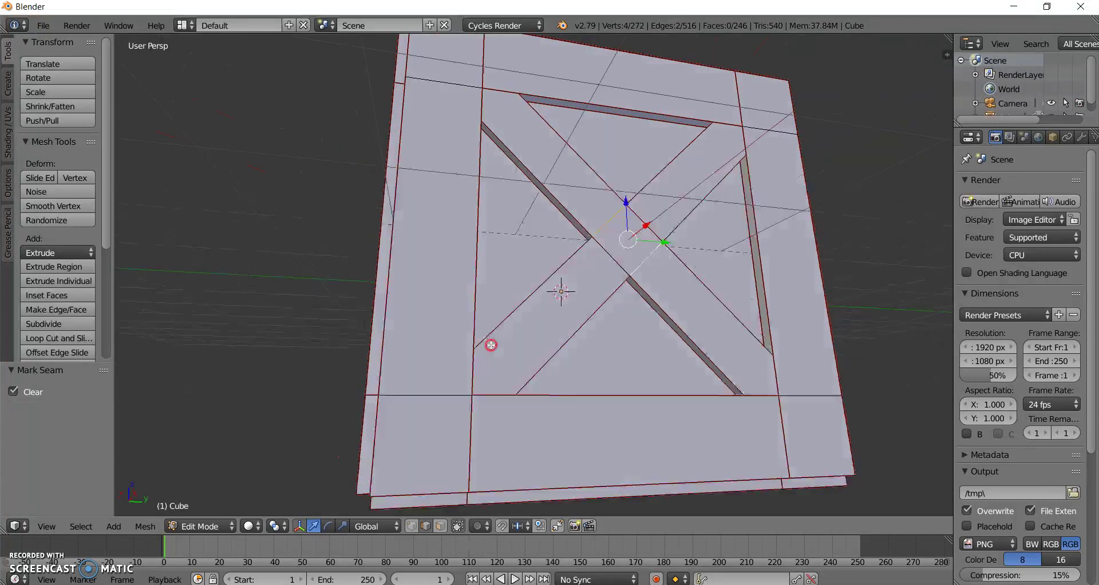
middle_click_drag(586, 240, 464, 280)
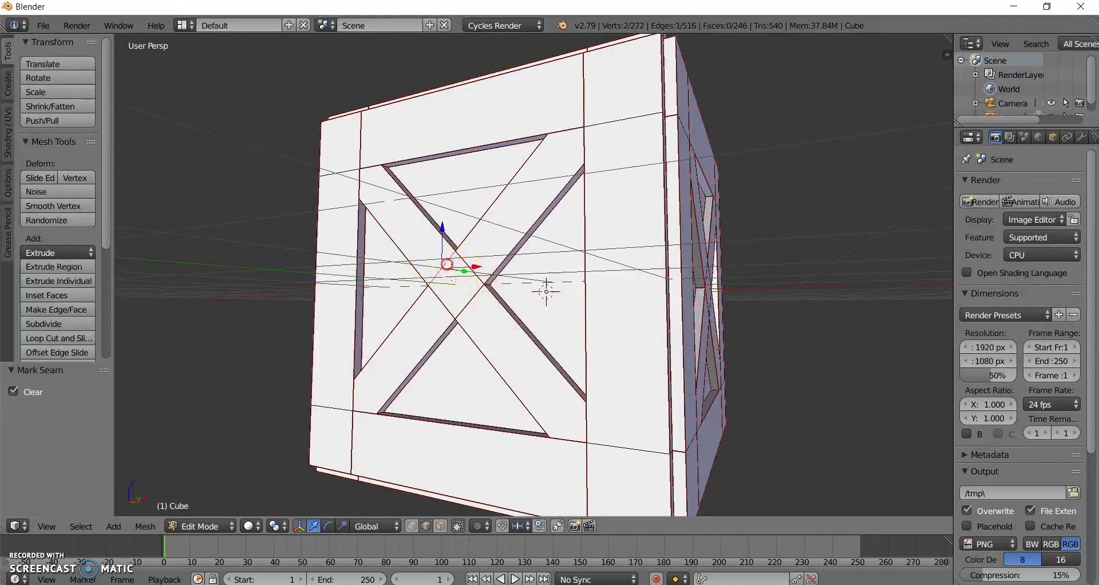
key("ctrl+e")
left_click(490, 226)
Clear the seams from the brace edges on the crate's top.
middle_click_drag(506, 221, 531, 301)
right_click(529, 141)
right_click(578, 131, "shift")
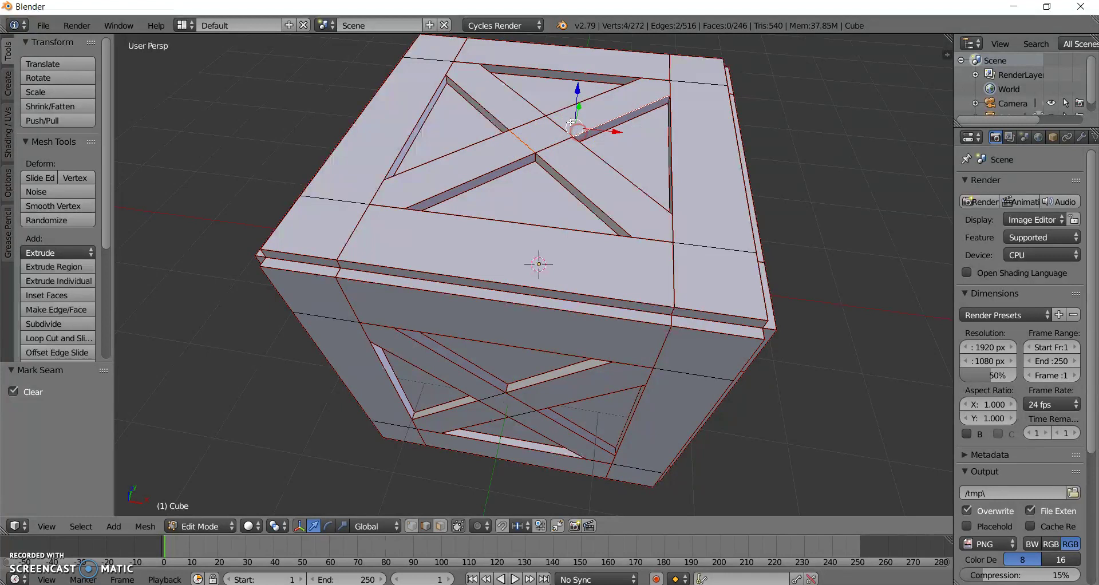
right_click(514, 150, "shift")
right_click(519, 141, "shift")
right_click(533, 139, "shift")
key("ctrl+e")
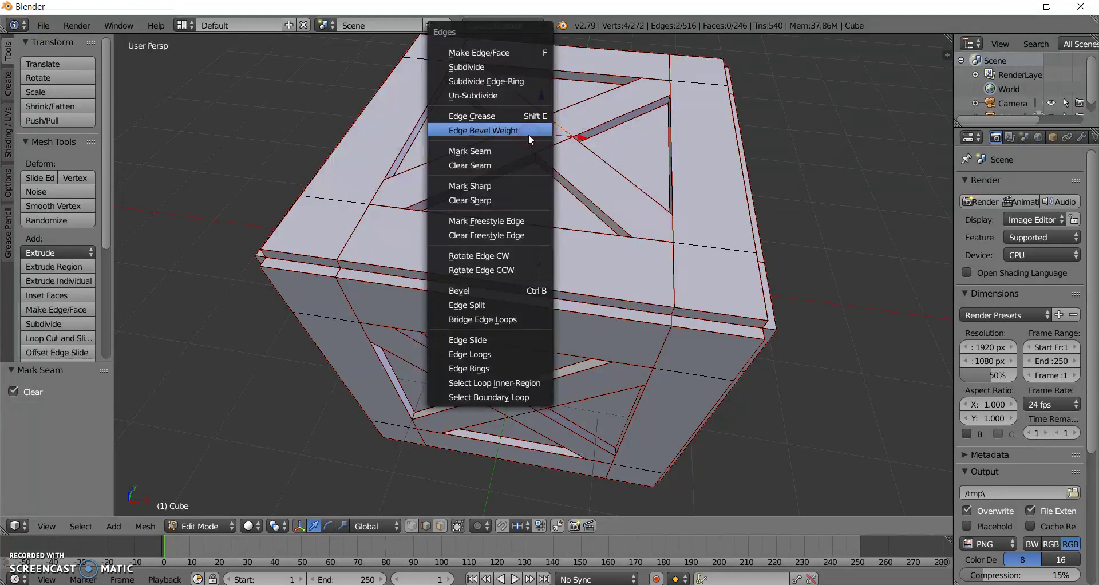
left_click(495, 165)
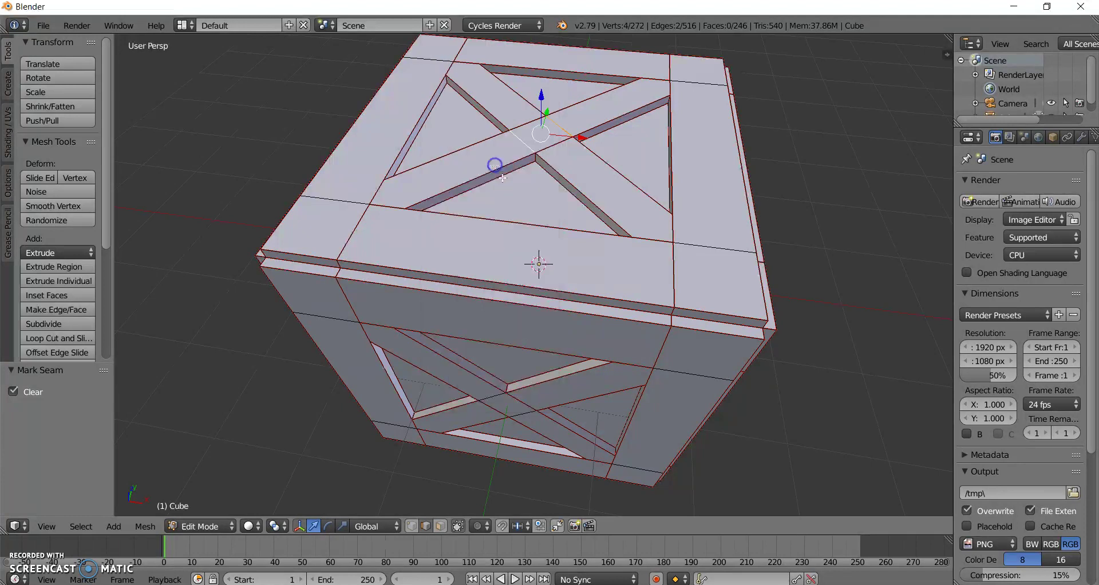
Clear the seam from one side edge and return to Object Mode.
middle_click_drag(466, 238, 633, 164)
right_click(565, 239)
key("ctrl+e")
left_click(552, 288)
middle_click_drag(483, 334, 772, 358)
key("Tab")
scroll(597, 345, "down", 5)
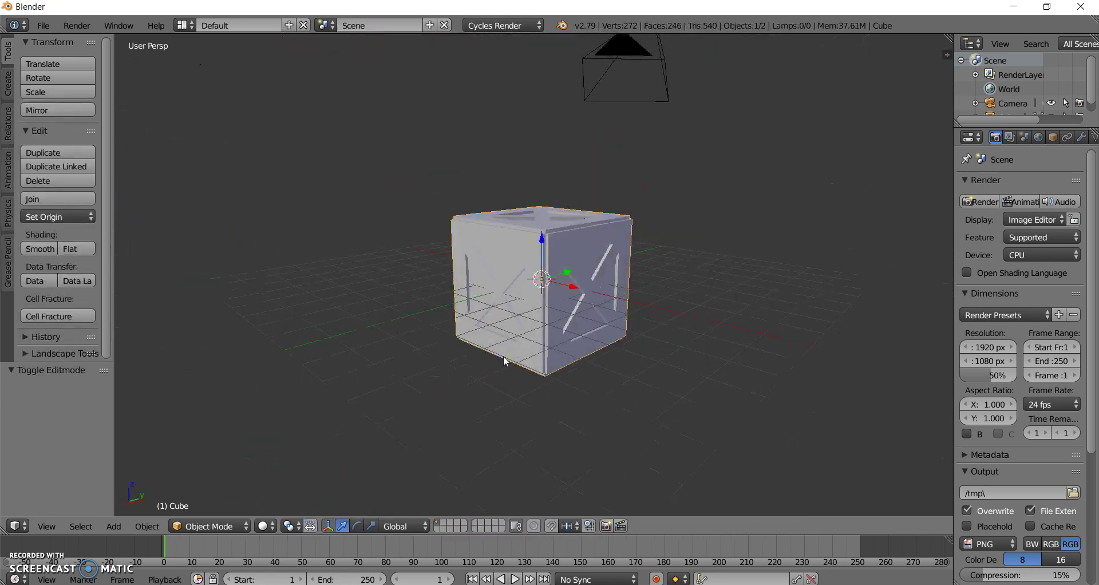
Unwrap the UVs of all crate faces in Edit Mode, then preview it rendered and return to solid.
key("Tab")
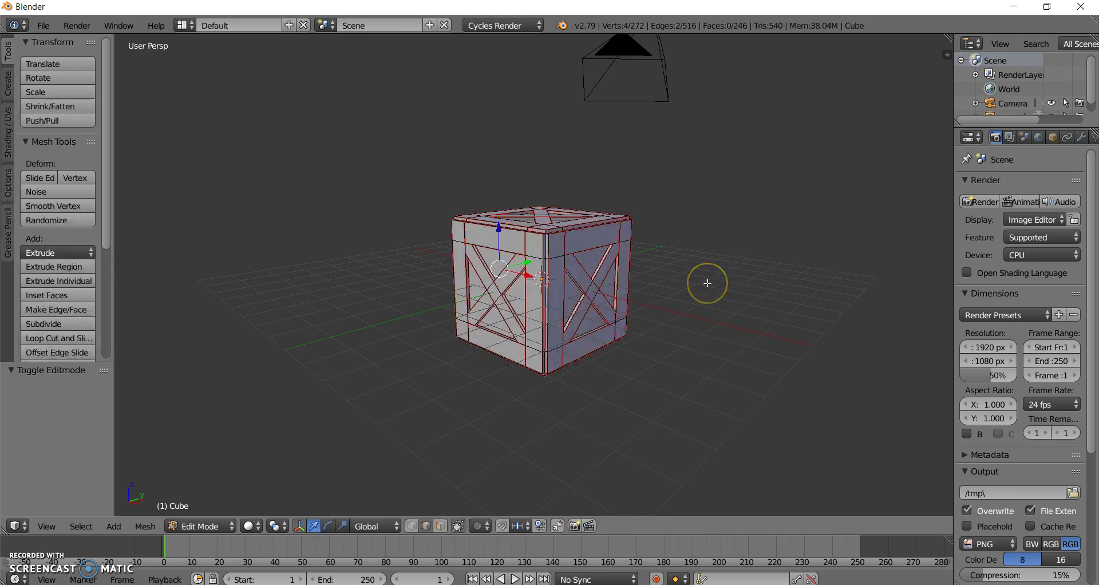
key("a")
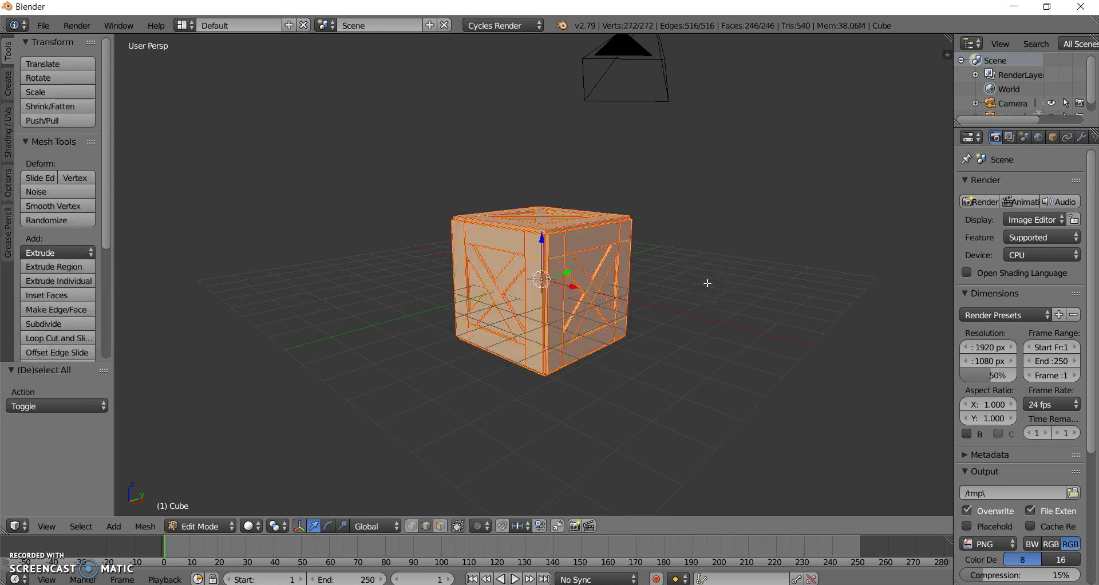
key("u")
left_click(707, 283)
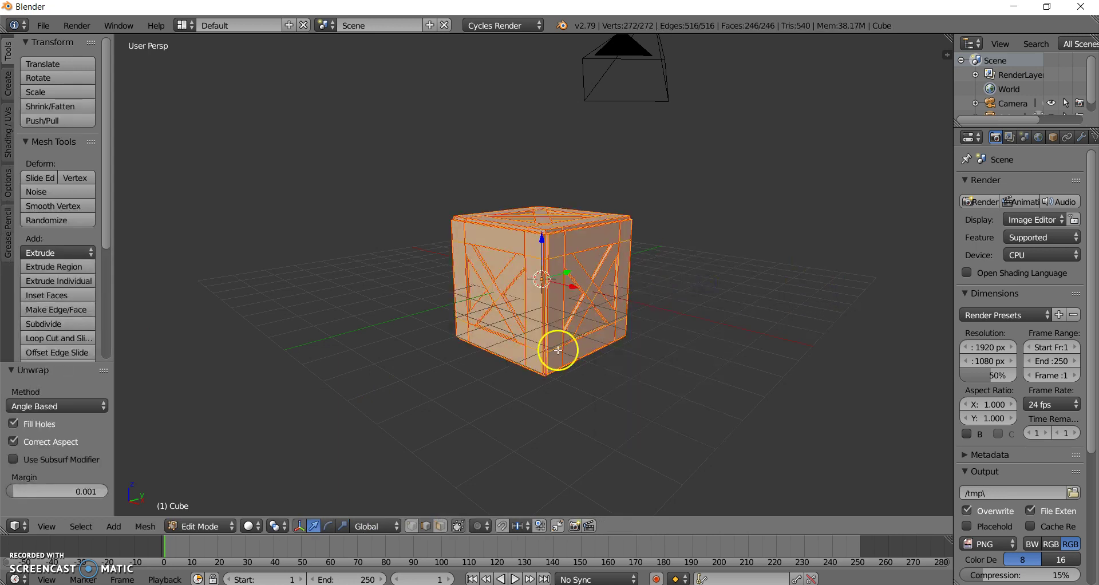
key("Tab")
key("shift+z")
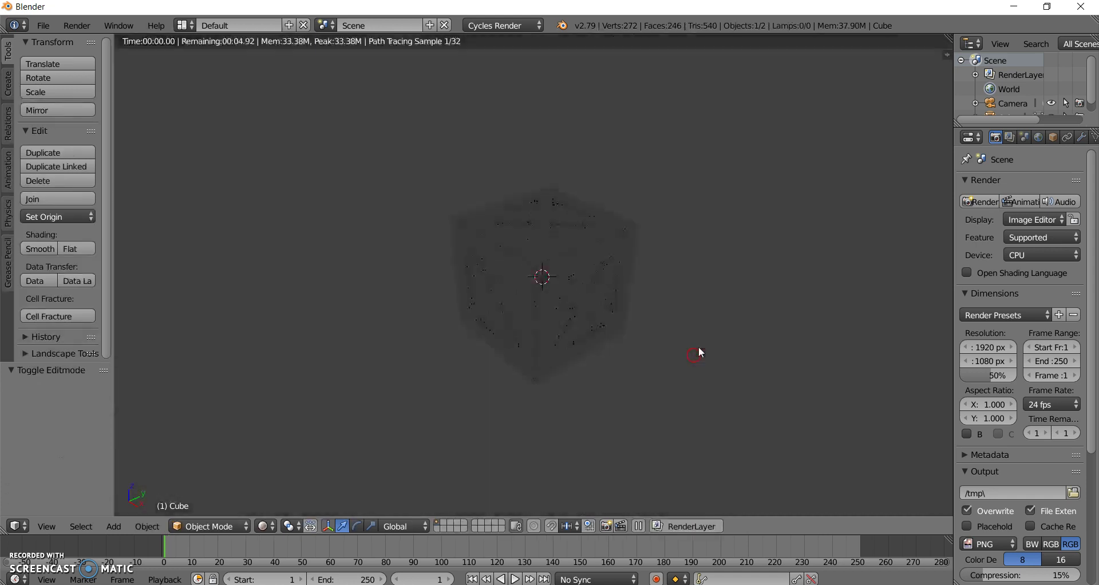
key("shift+z")
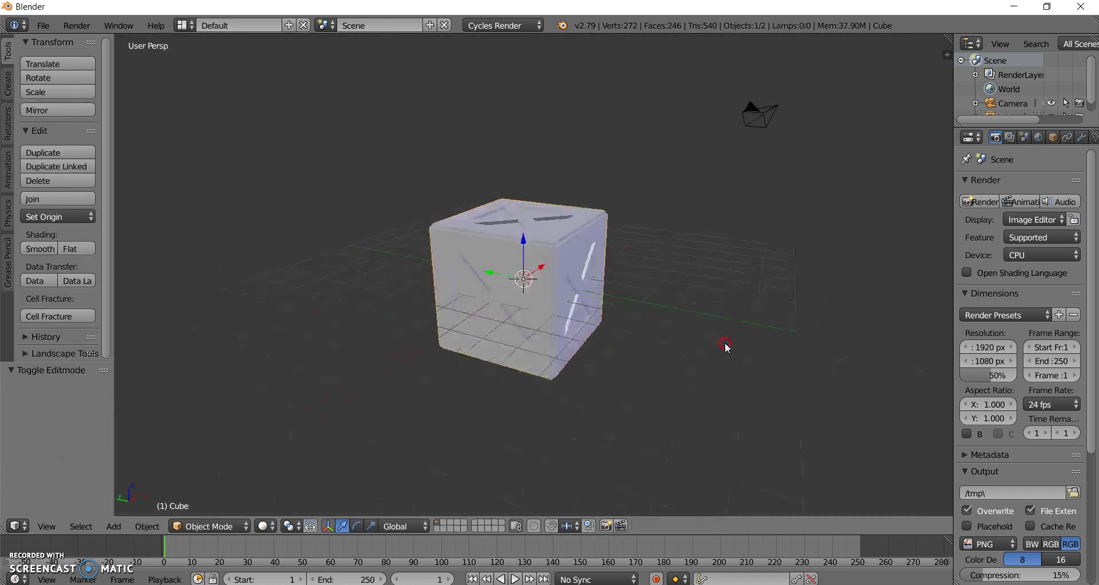
key("shift+a")
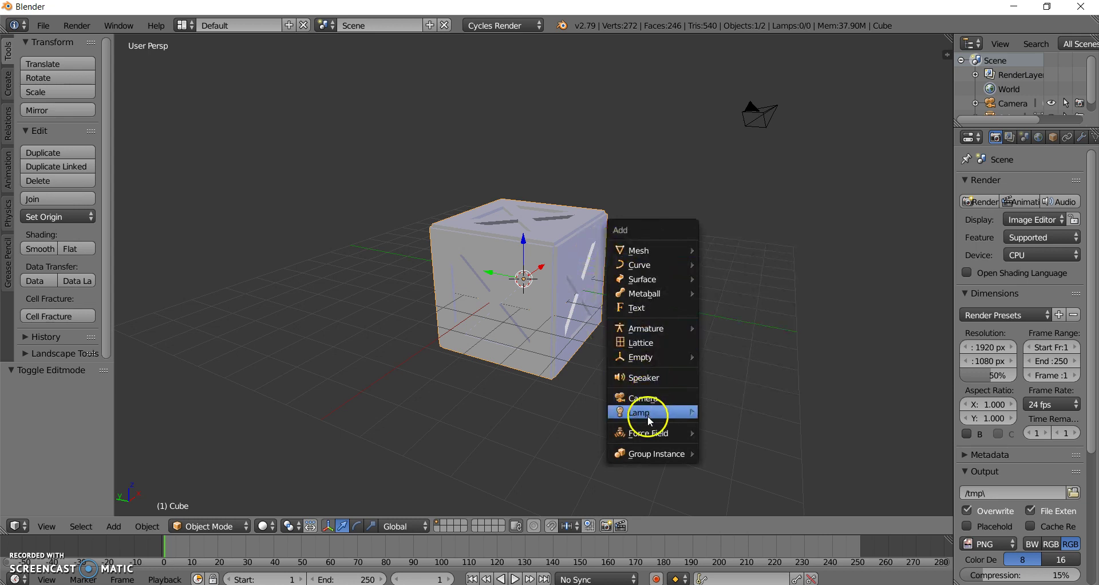
Add a Sun lamp and move it high above and diagonally away from the crate.
mouse_move(650, 421)
left_click(738, 424)
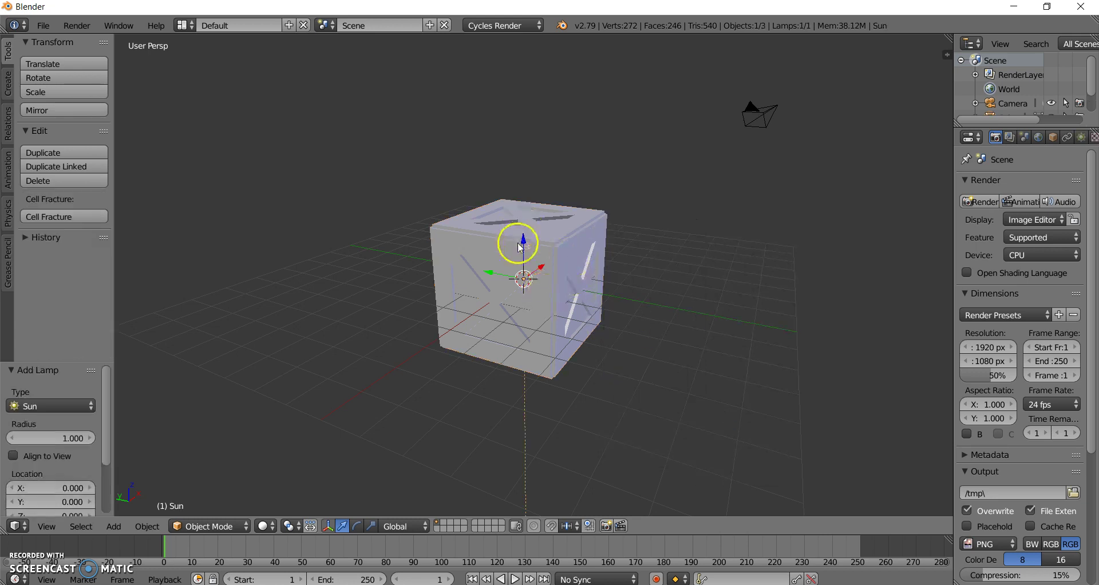
left_click_drag(521, 247, 522, 45)
scroll(711, 289, "down", 4)
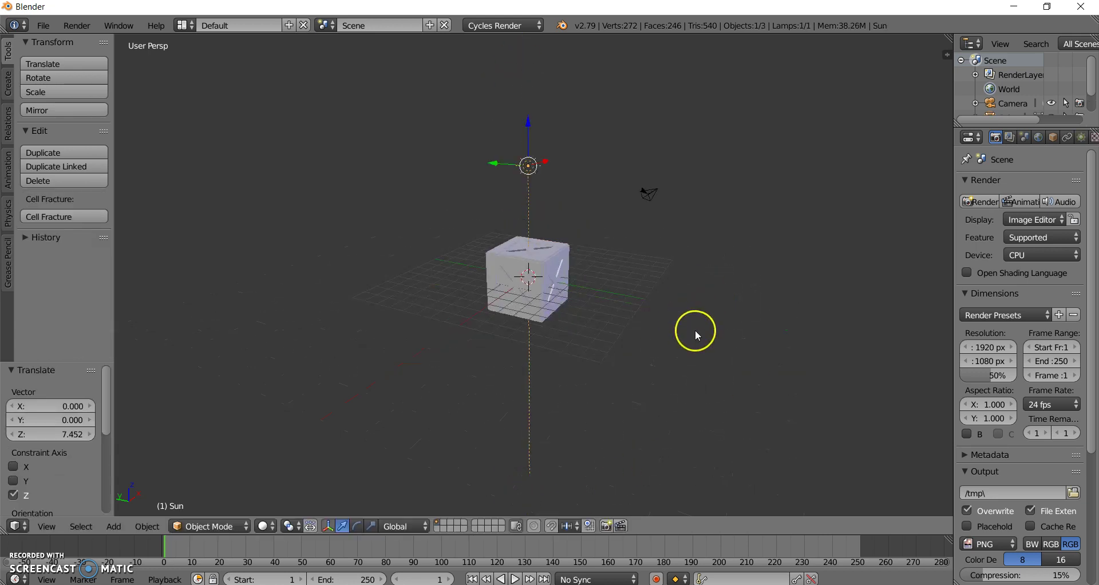
key("KP_7")
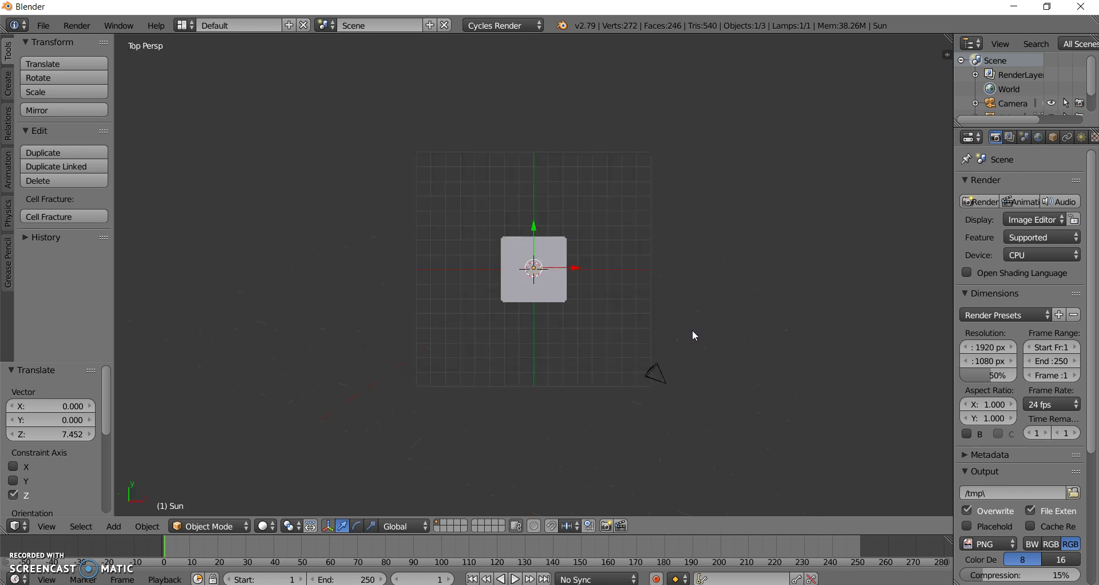
right_click_drag(608, 326, 682, 376)
middle_click_drag(606, 417, 714, 352)
Rotate the Sun lamp 33.4° toward the crate and check the lighting in rendered shading.
key("r")
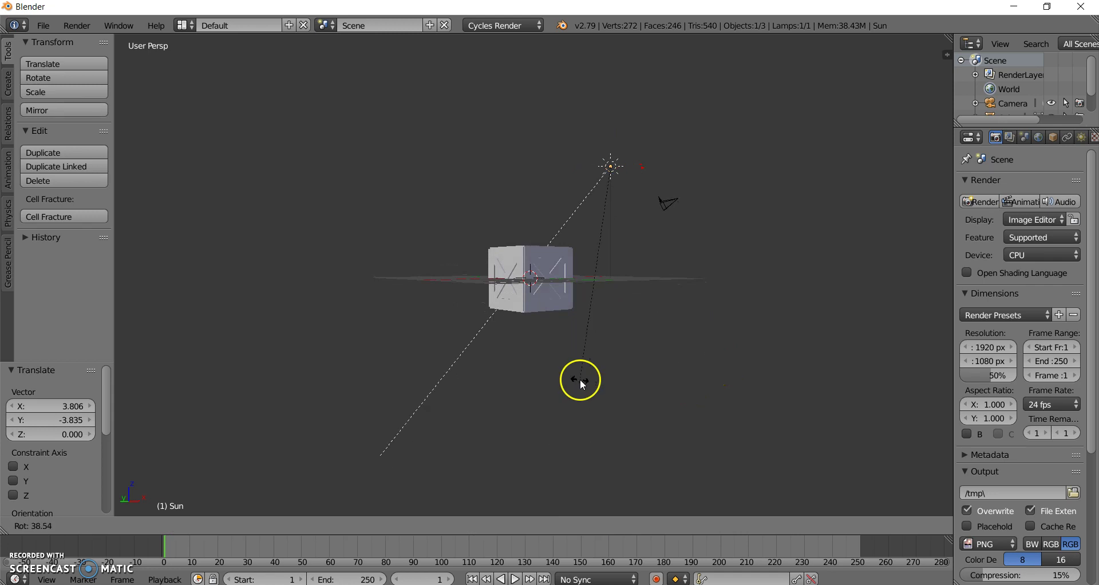
left_click(632, 391)
mouse_move(809, 345)
middle_mouse_down()
mouse_move(677, 435)
mouse_move(635, 422)
middle_mouse_up()
key("shift+z")
scroll(562, 482, "up", 5)
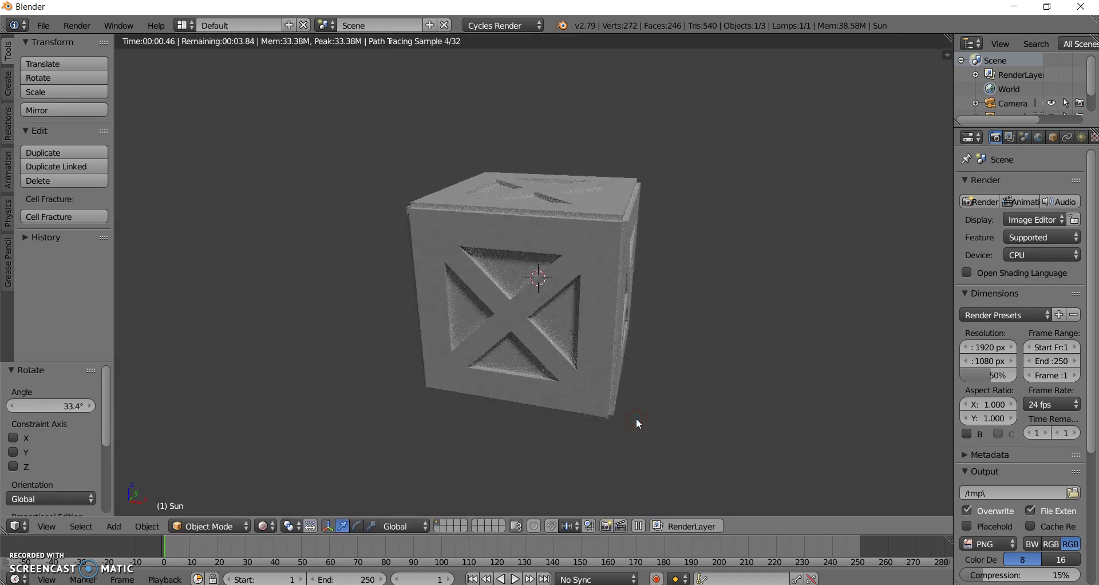
key("shift+z")
middle_click_drag(676, 383, 770, 387)
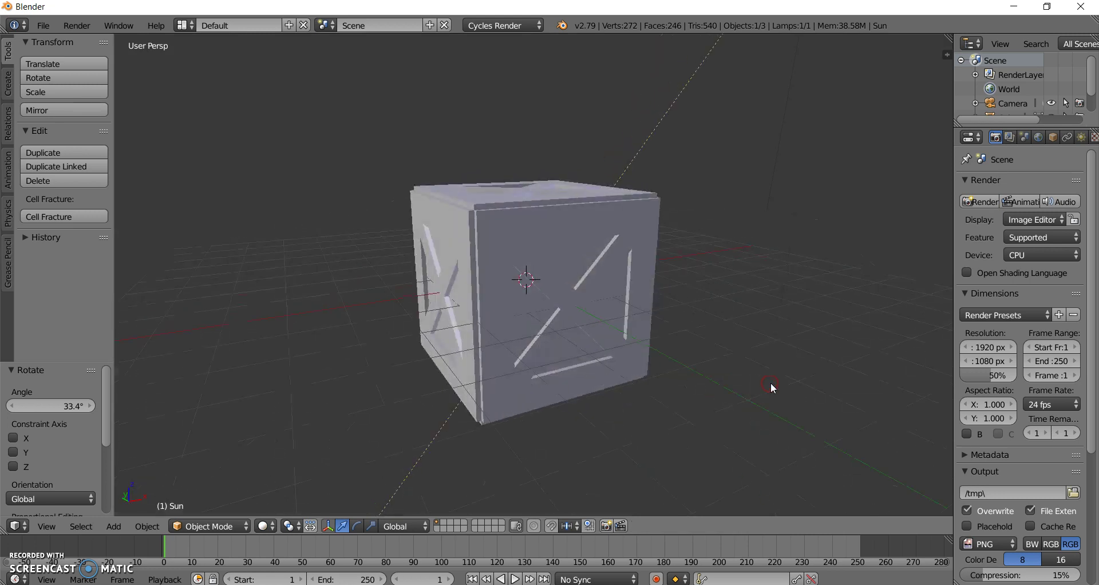
right_click(632, 263)
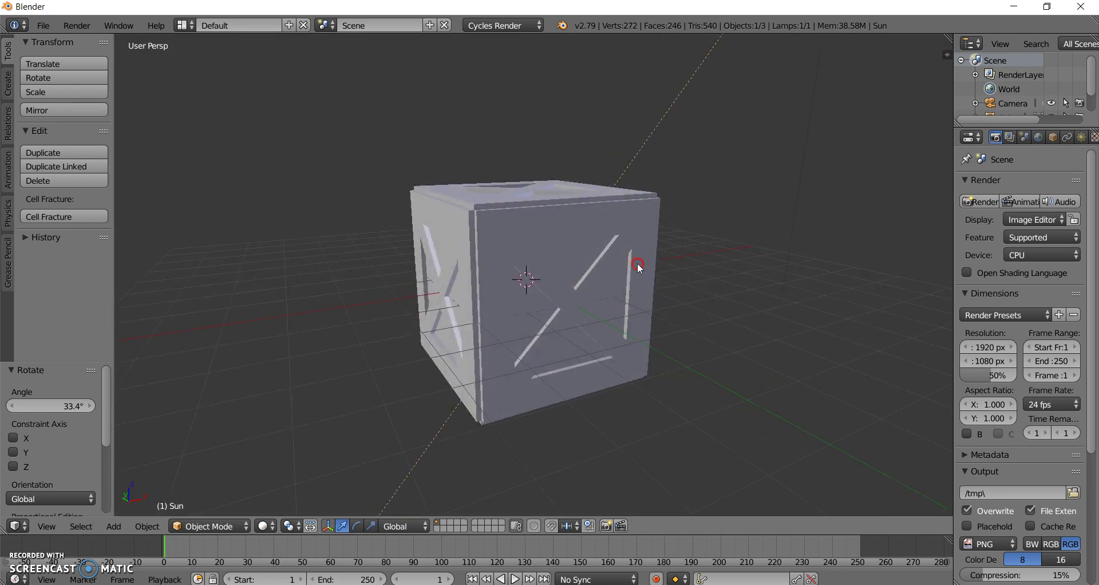
Enable Use Nodes on the crate's material and split the 3D viewport into two side-by-side views.
left_click(1056, 135)
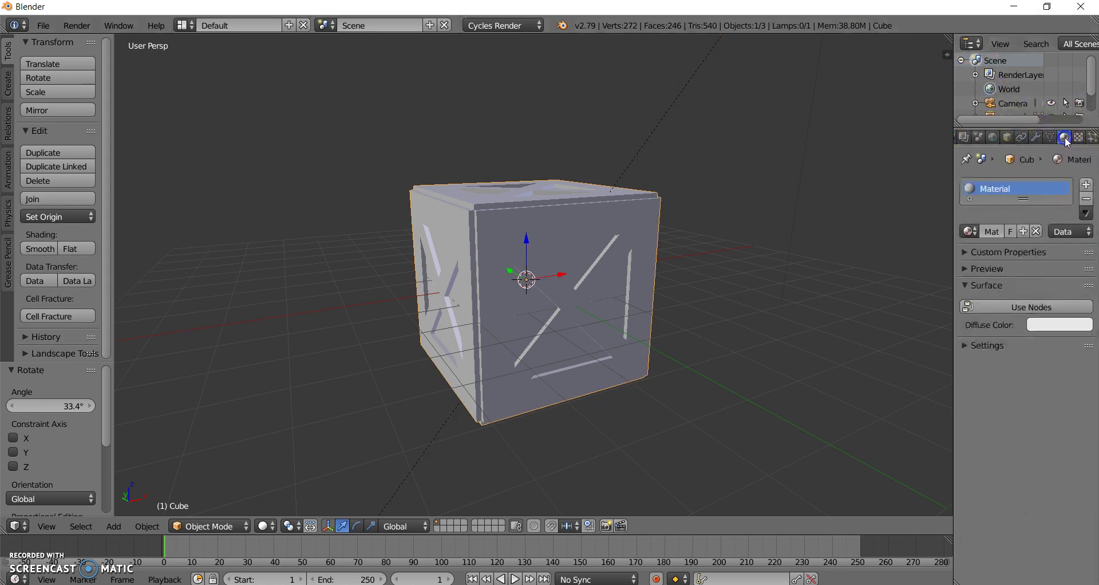
left_click(1033, 308)
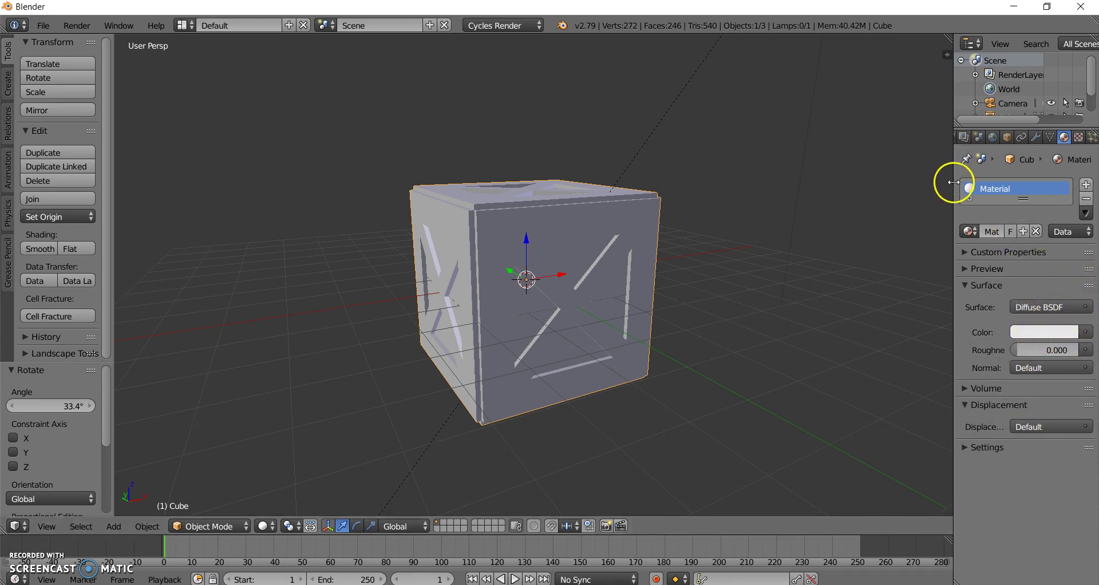
left_click_drag(954, 186, 875, 186)
left_click_drag(871, 36, 598, 458)
Turn the right view into a Node Editor centred on the crate material's nodes.
key("n")
key("t")
key("n")
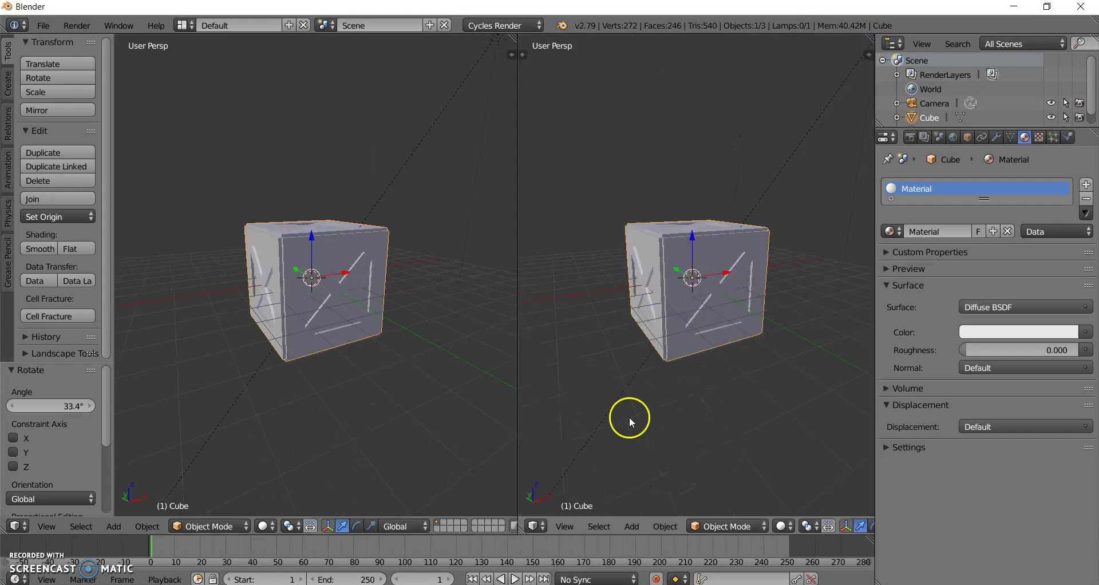
left_click(536, 526)
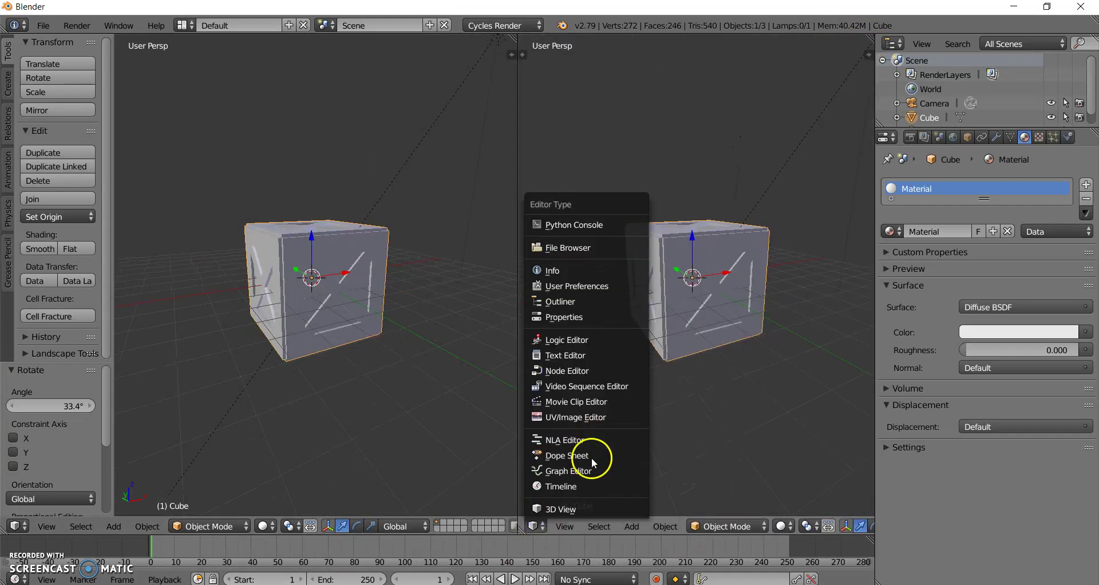
left_click(582, 371)
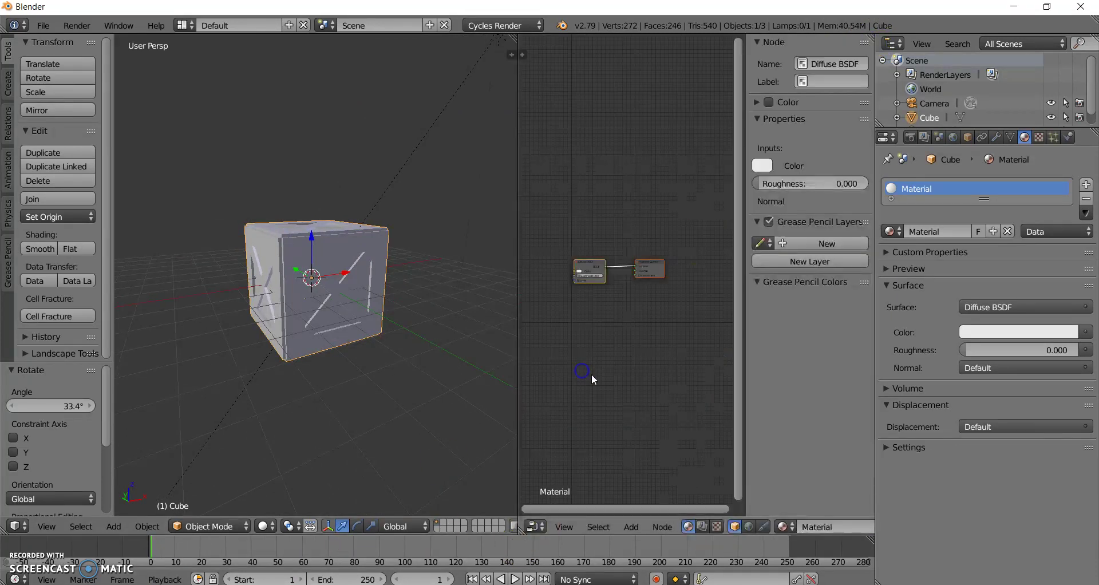
key("n")
middle_click_drag(659, 348, 672, 317, "ctrl")
Add an Image Texture node and connect its Color output to the Diffuse BSDF Color.
key("shift+a")
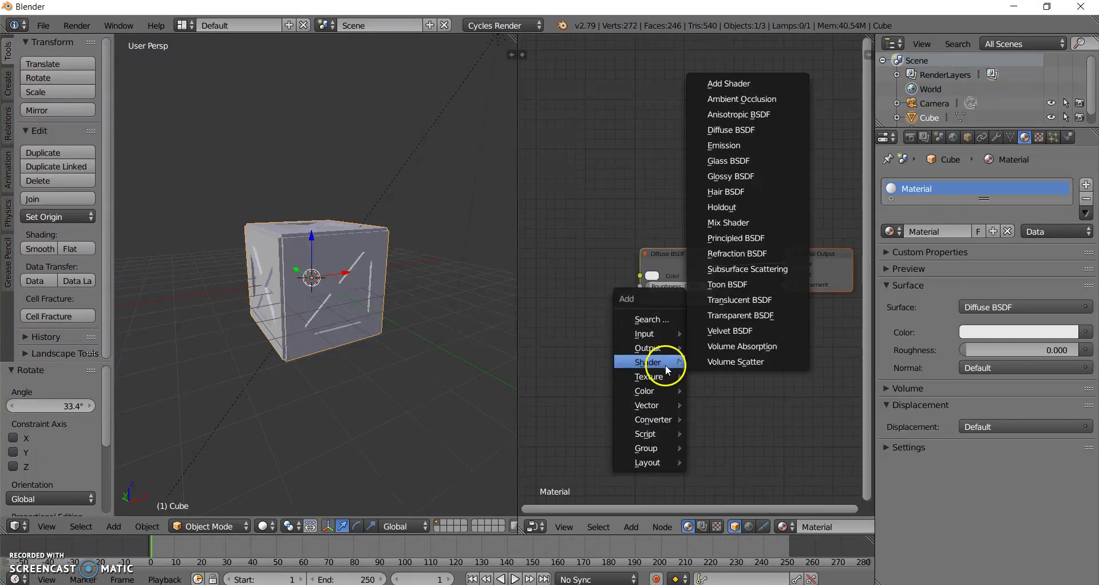
mouse_move(665, 380)
left_click(744, 268)
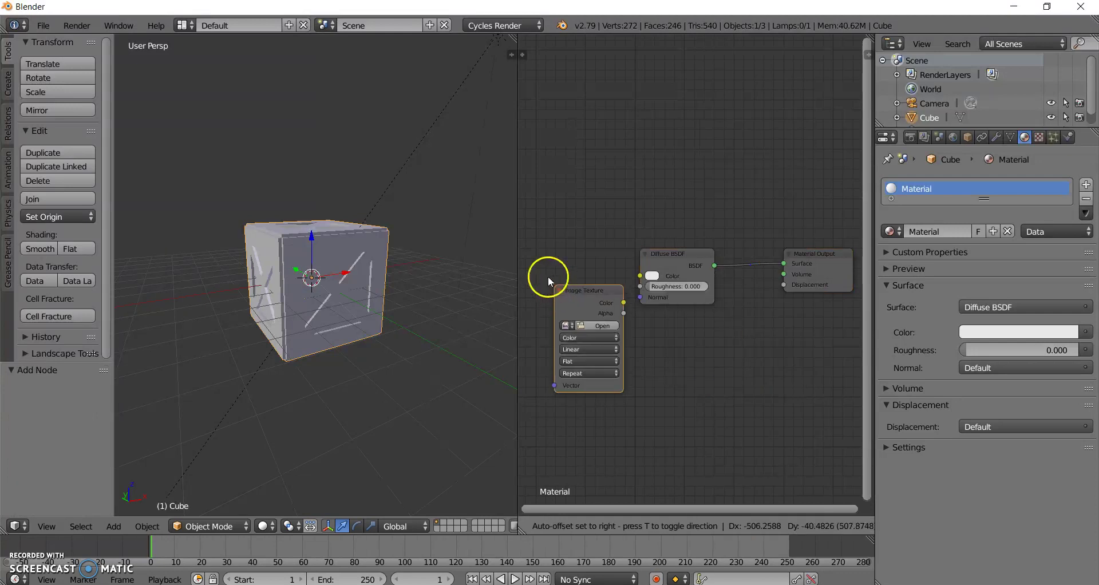
left_click(545, 252)
middle_click_drag(594, 256, 630, 255)
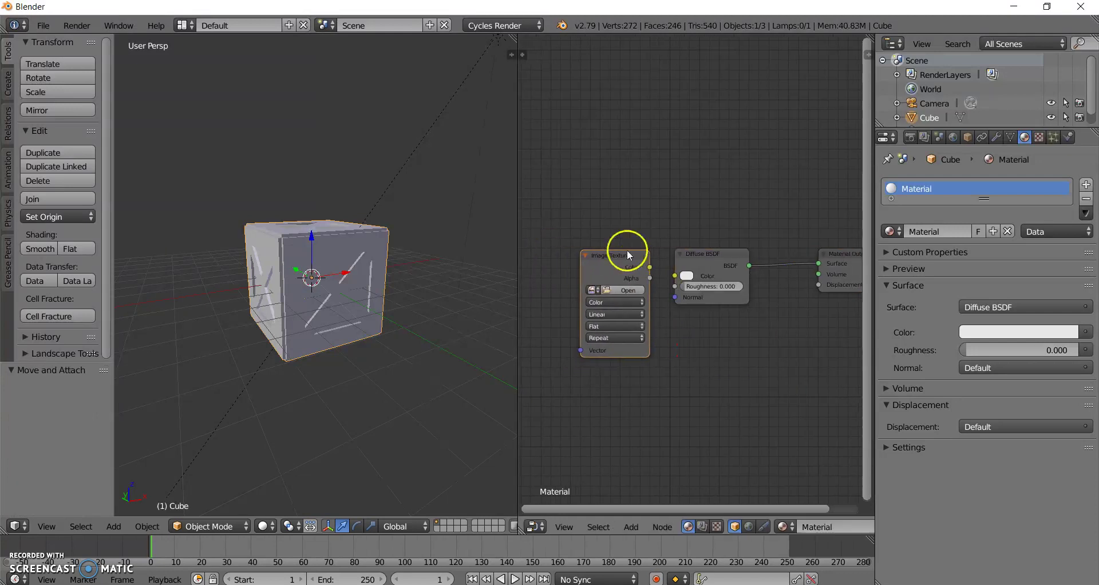
left_click_drag(650, 268, 675, 276)
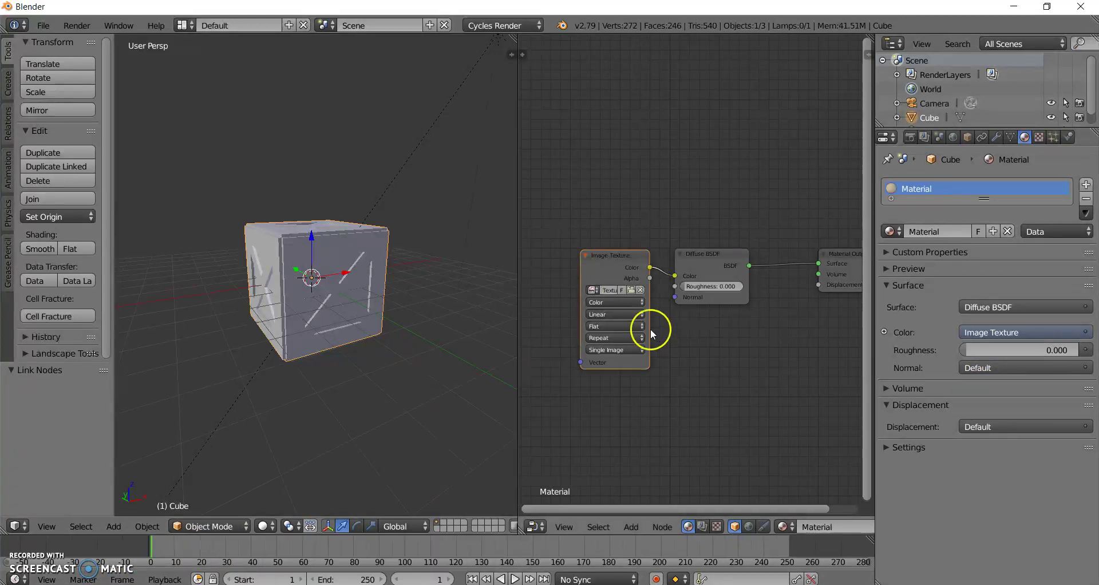
scroll(640, 361, "up", 4)
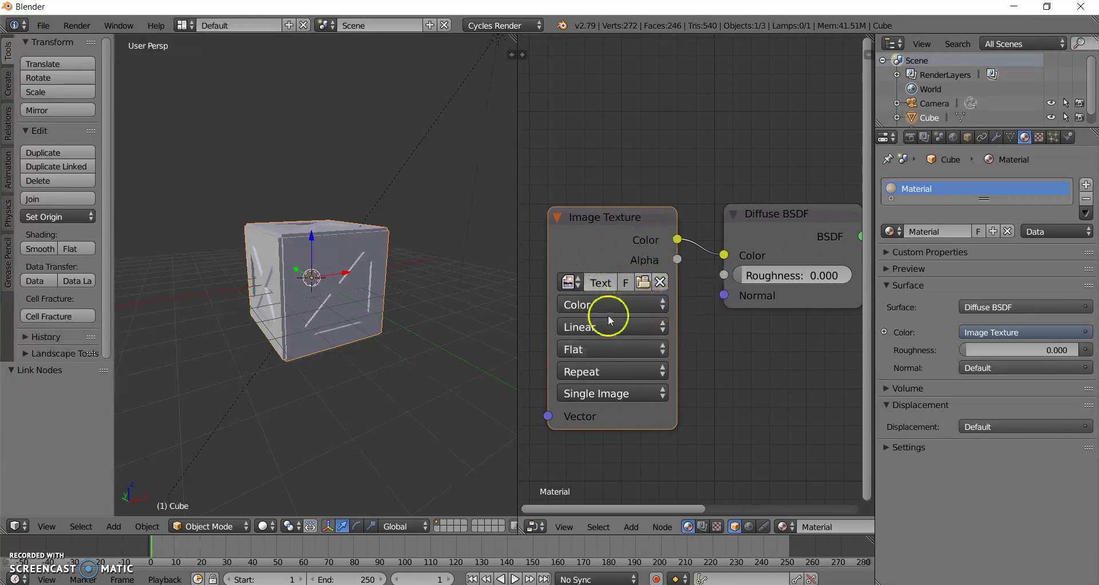
middle_click_drag(784, 404, 745, 373)
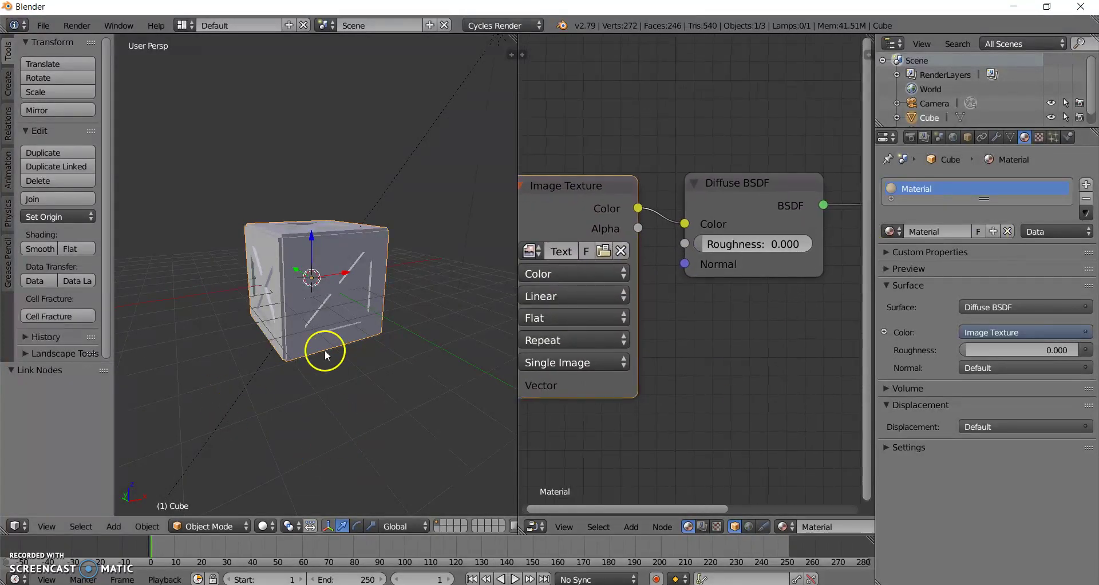
Preview the textured crate in rendered shading and switch to the scene camera view.
key("shift+z")
scroll(324, 350, "up", 5)
scroll(332, 368, "down", 5)
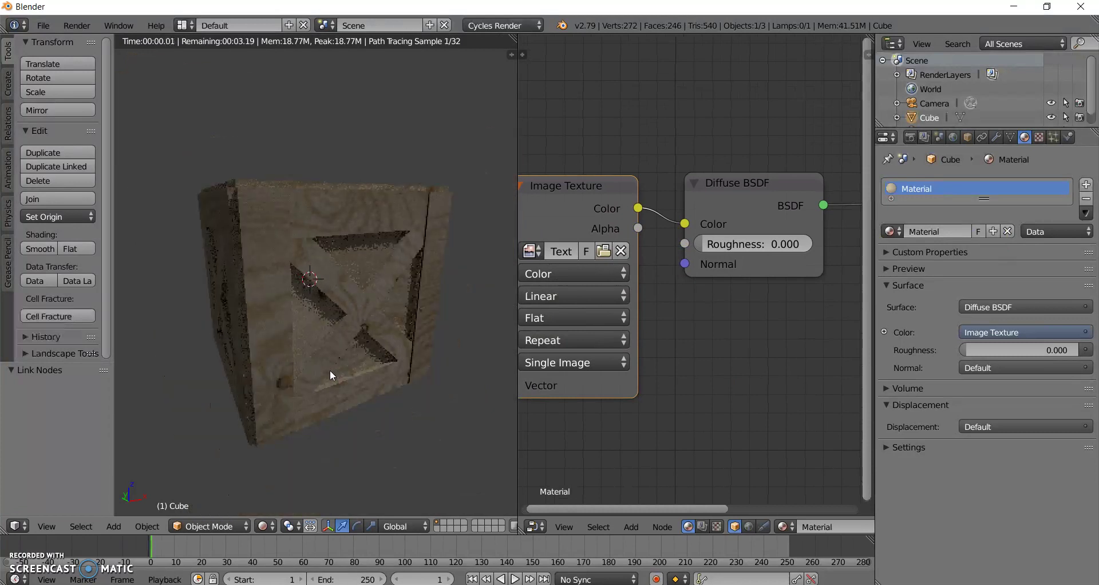
middle_click_drag(379, 338, 407, 334)
scroll(327, 346, "up", 8)
scroll(393, 314, "down", 8)
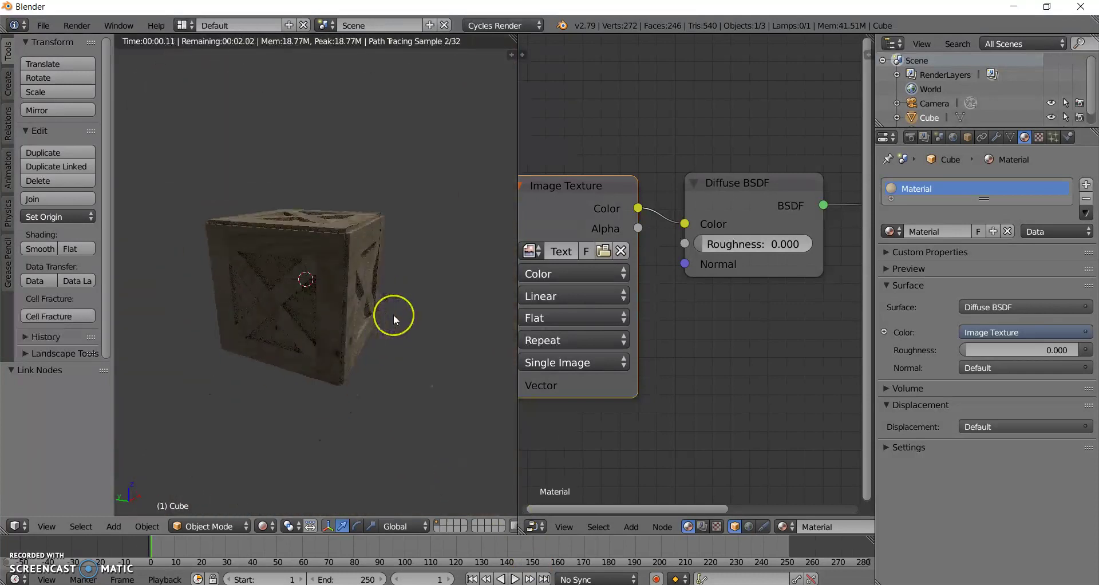
key("KP_0")
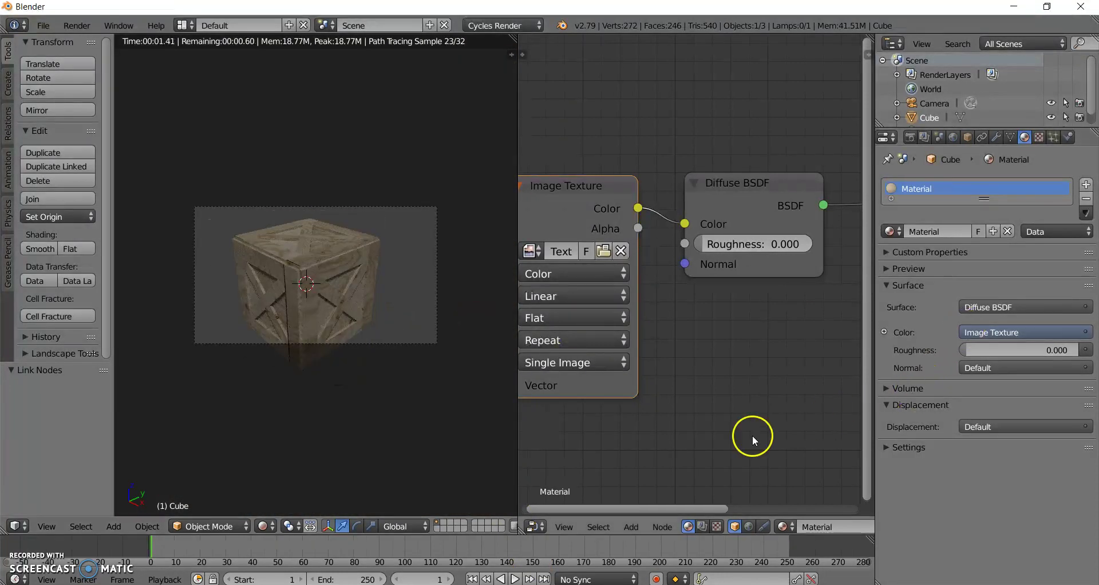
Split the node editor area into two stacked editors.
middle_click_drag(710, 366, 656, 353)
scroll(176, 394, "up", 2)
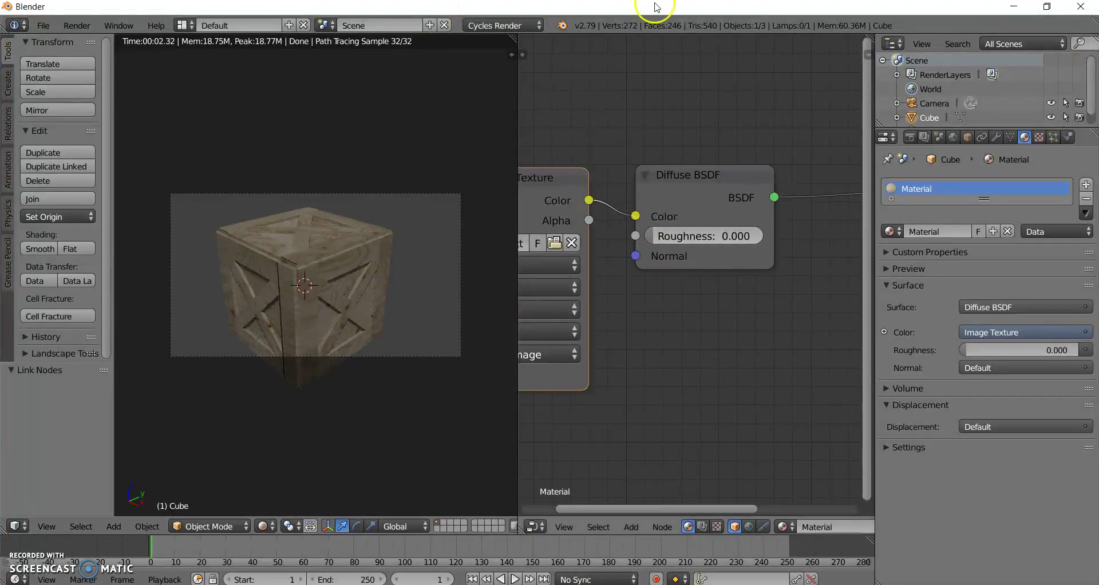
left_click_drag(868, 38, 876, 323)
Set the lower area to a UV/Image Editor displaying the plywood texture image.
left_click(529, 527)
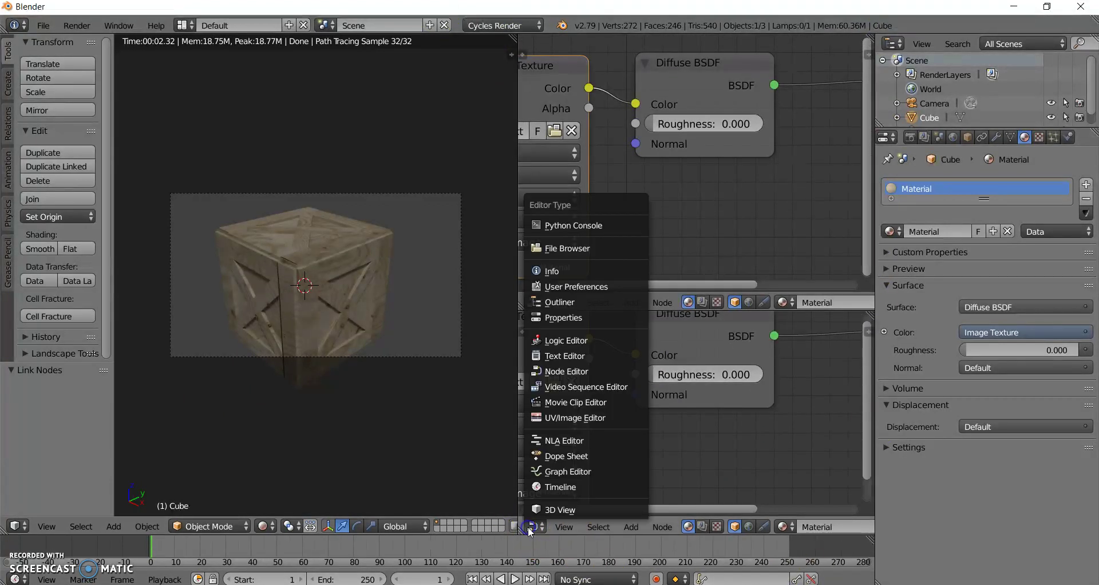
left_click(574, 418)
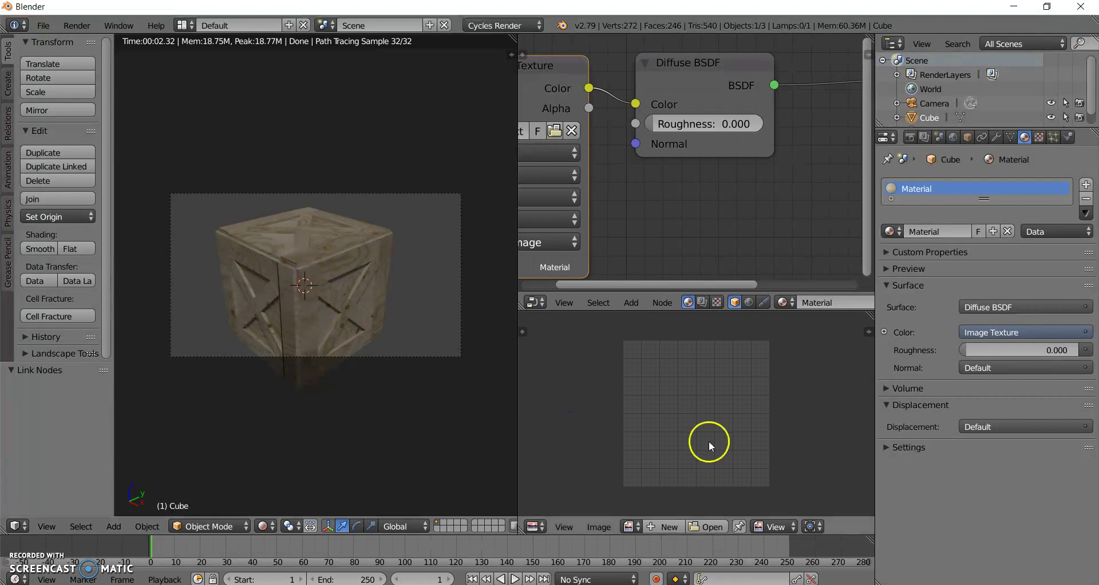
left_click(630, 524)
left_click(642, 391)
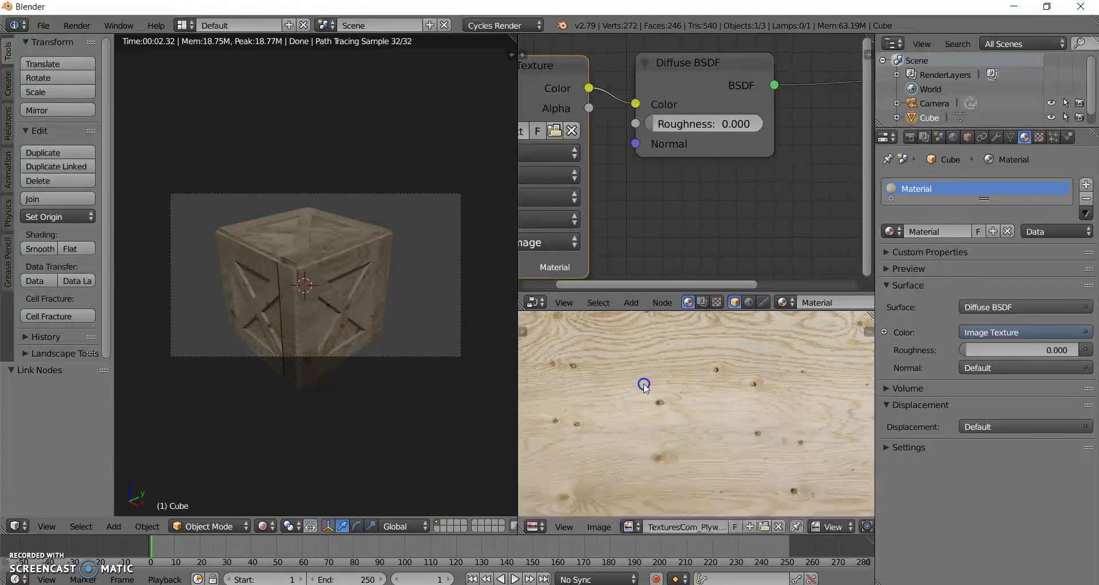
scroll(586, 373, "down", 5)
Enter Edit Mode on the crate and scale its UVs up by 2.491.
key("Tab")
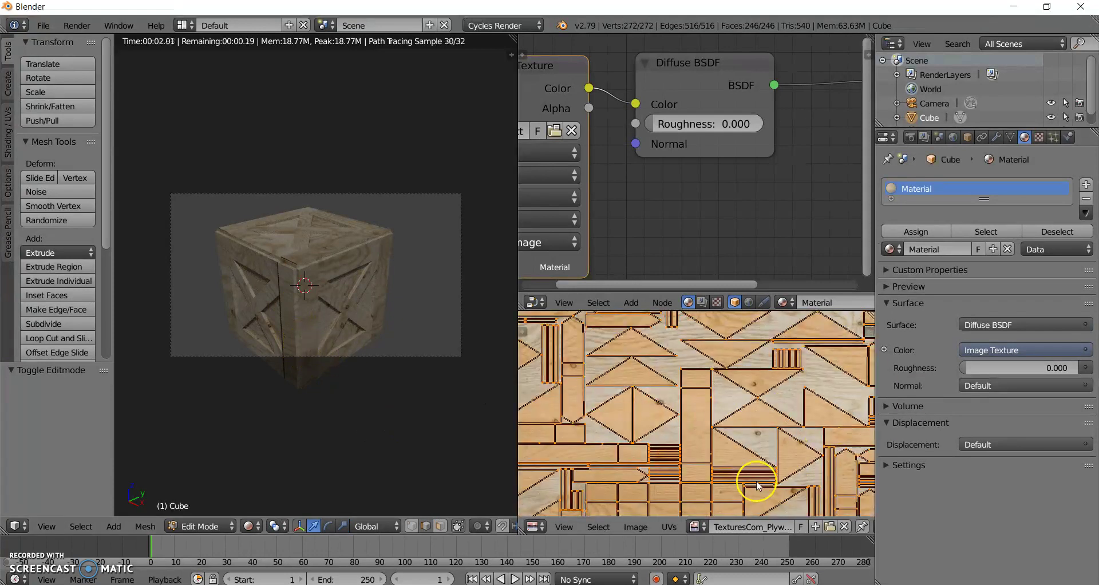
scroll(747, 484, "down", 4)
key("s")
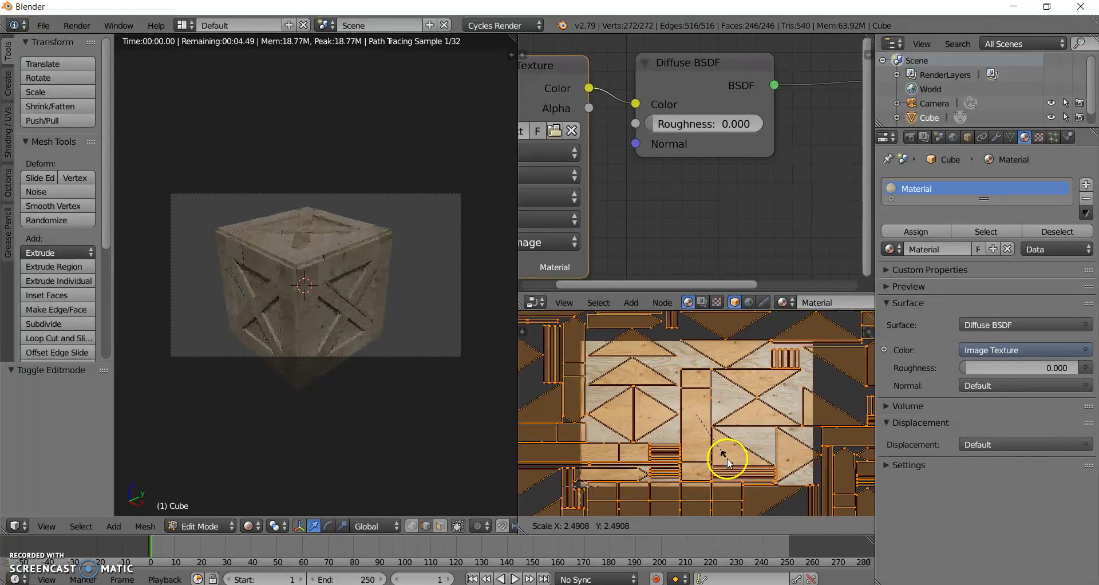
left_click(727, 457)
scroll(358, 287, "up", 6)
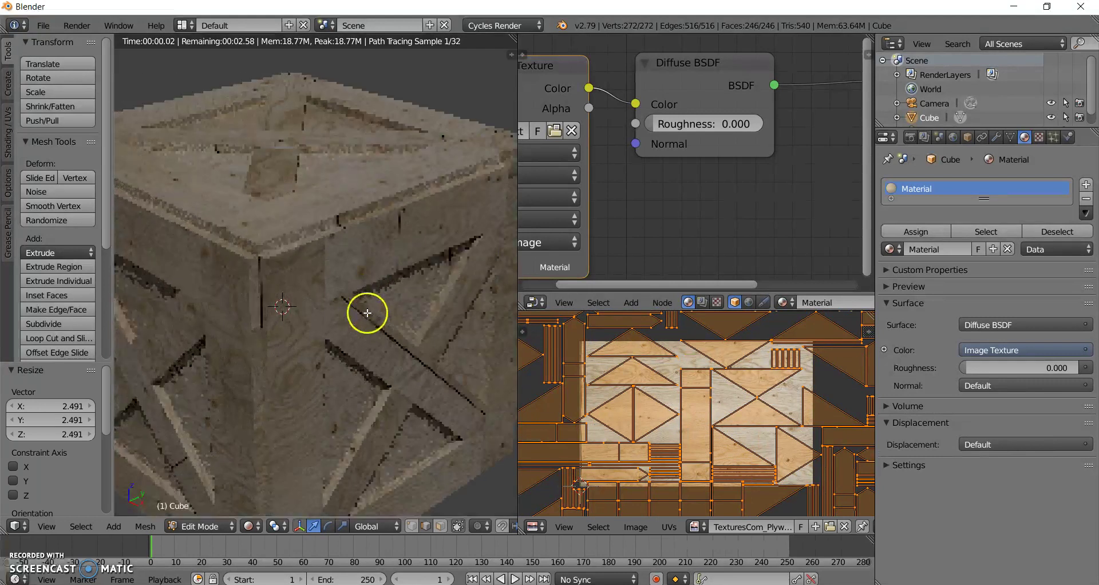
scroll(369, 349, "up", 2)
scroll(412, 264, "up", 2)
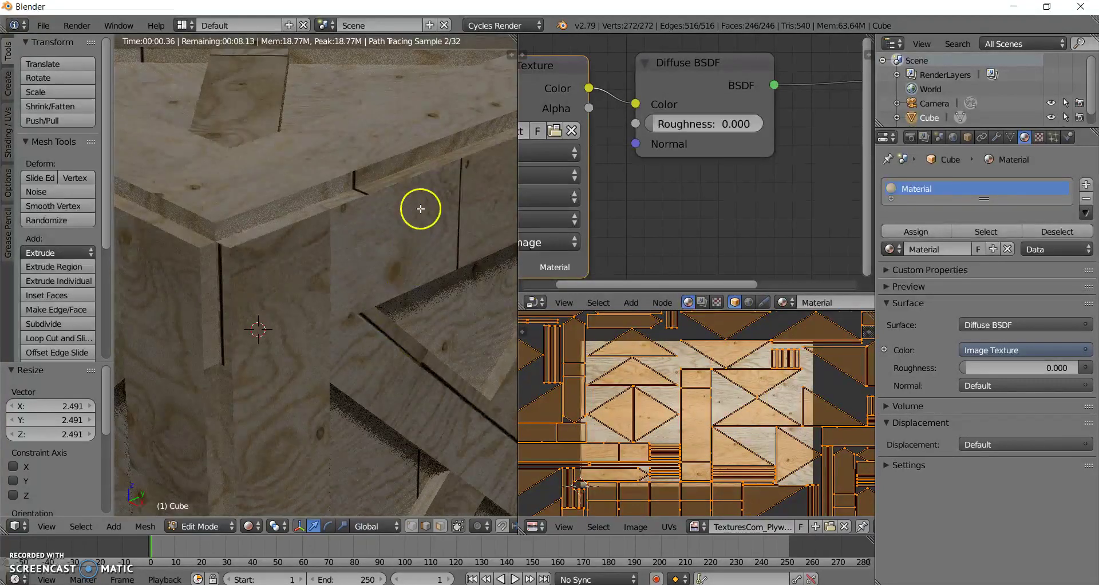
scroll(395, 387, "down", 1)
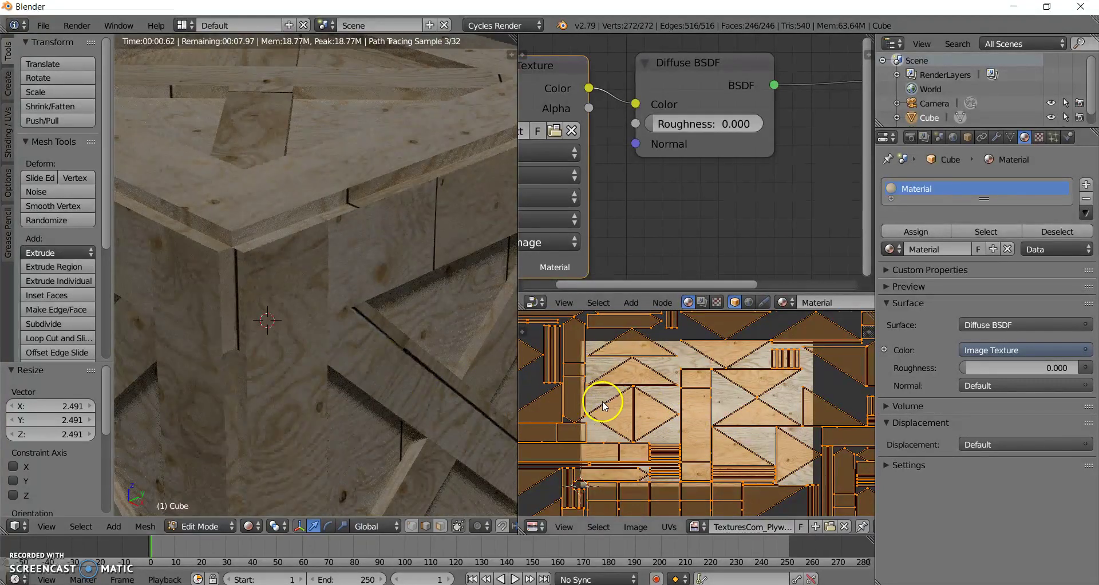
scroll(675, 411, "down", 2)
scroll(674, 405, "up", 5)
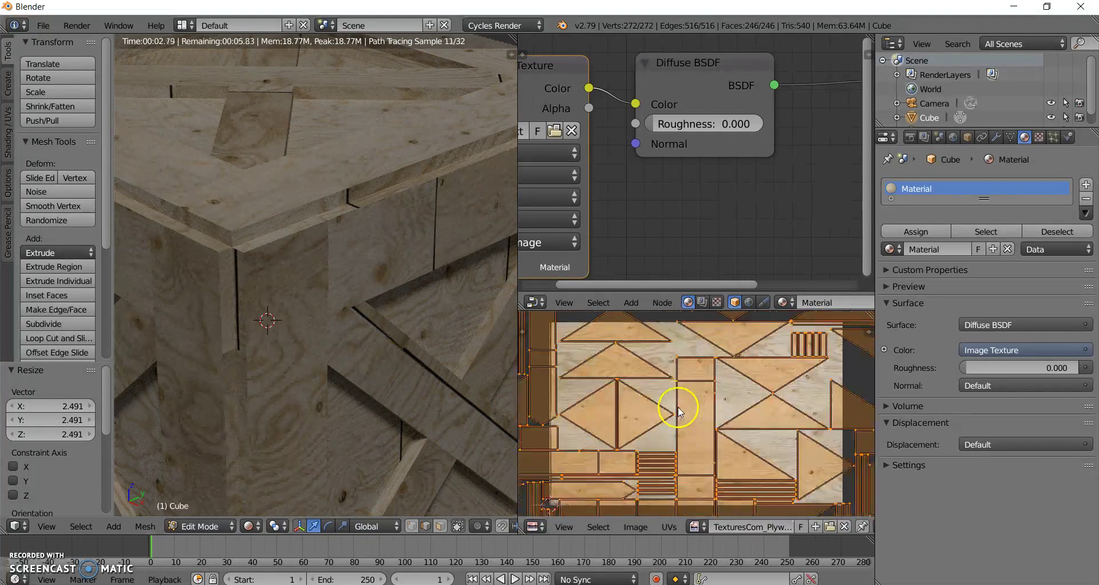
Move the crate's UV islands to a new position across the plywood image.
middle_click_drag(744, 396, 783, 345)
scroll(606, 387, "up", 4)
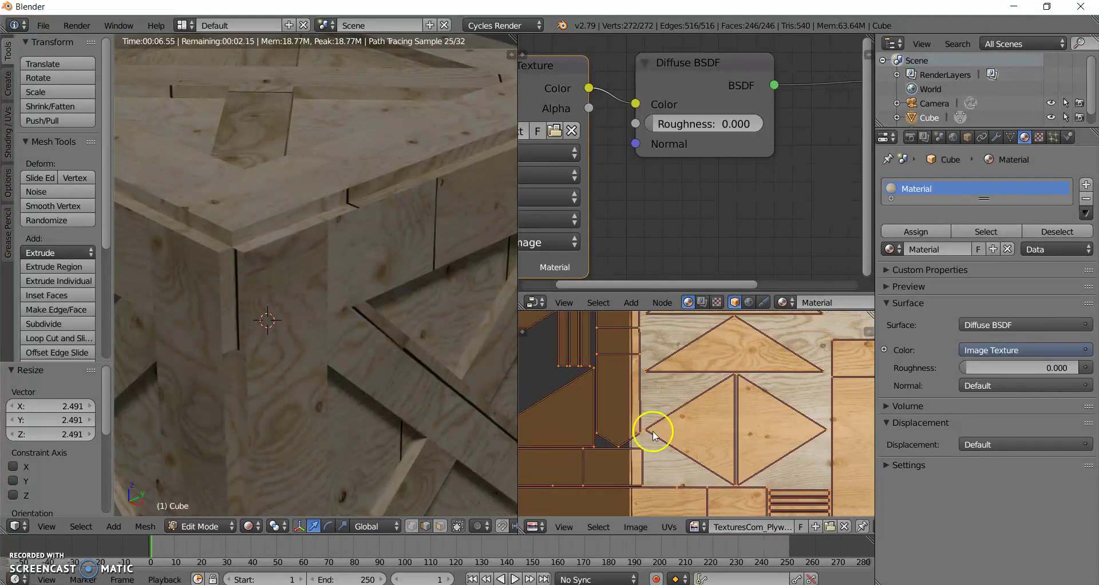
middle_click_drag(609, 368, 733, 408)
scroll(733, 407, "down", 6)
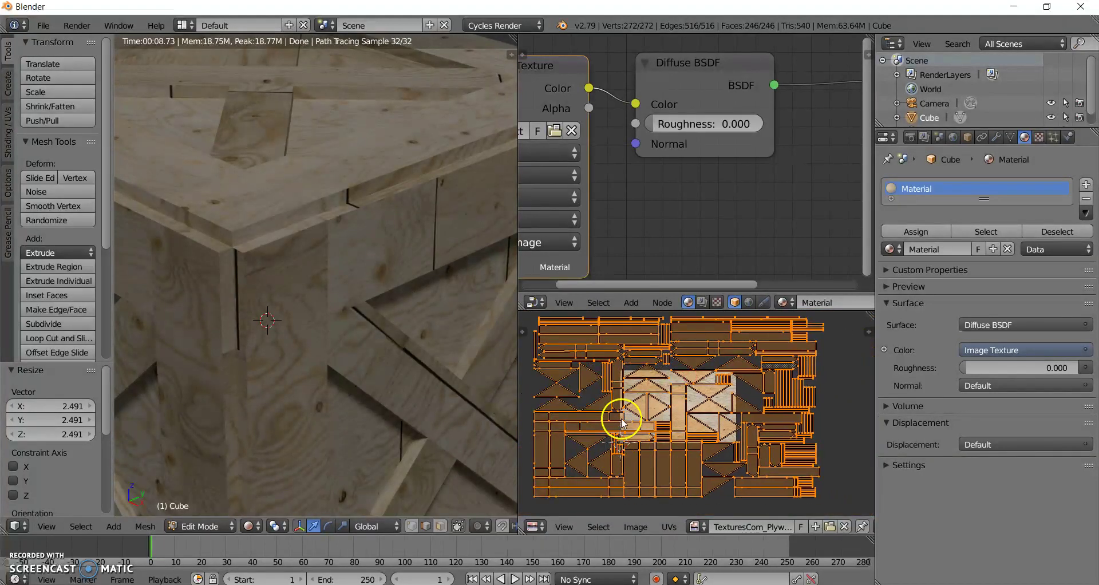
key("g")
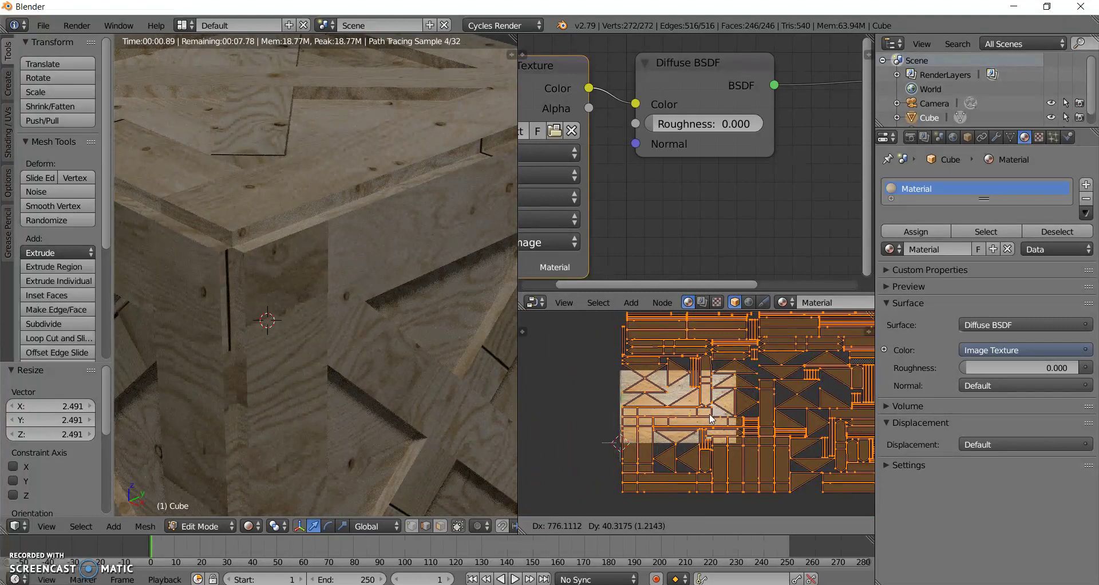
left_click(692, 416)
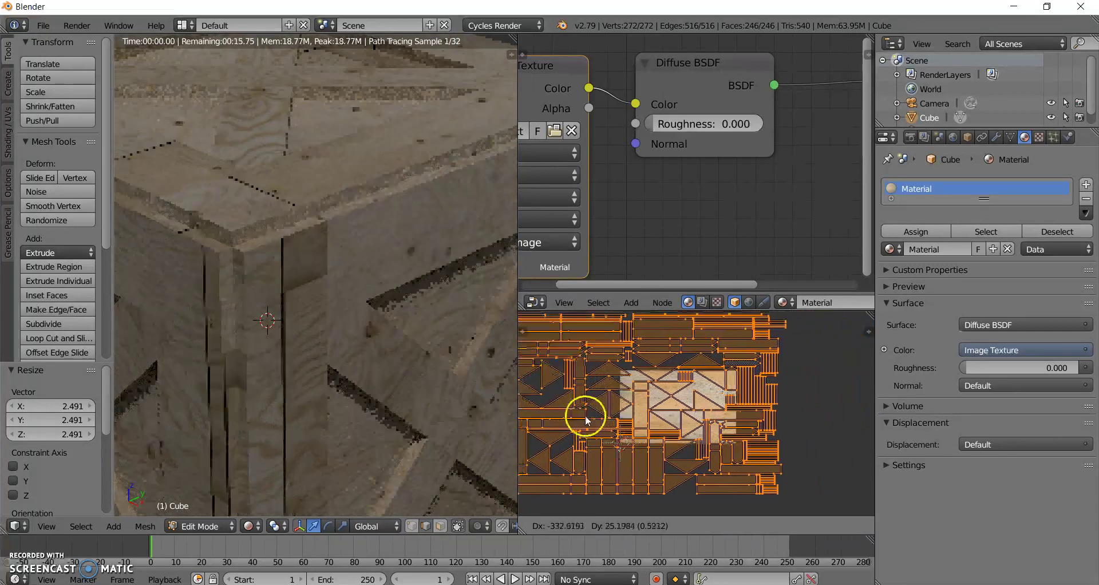
left_click(588, 413)
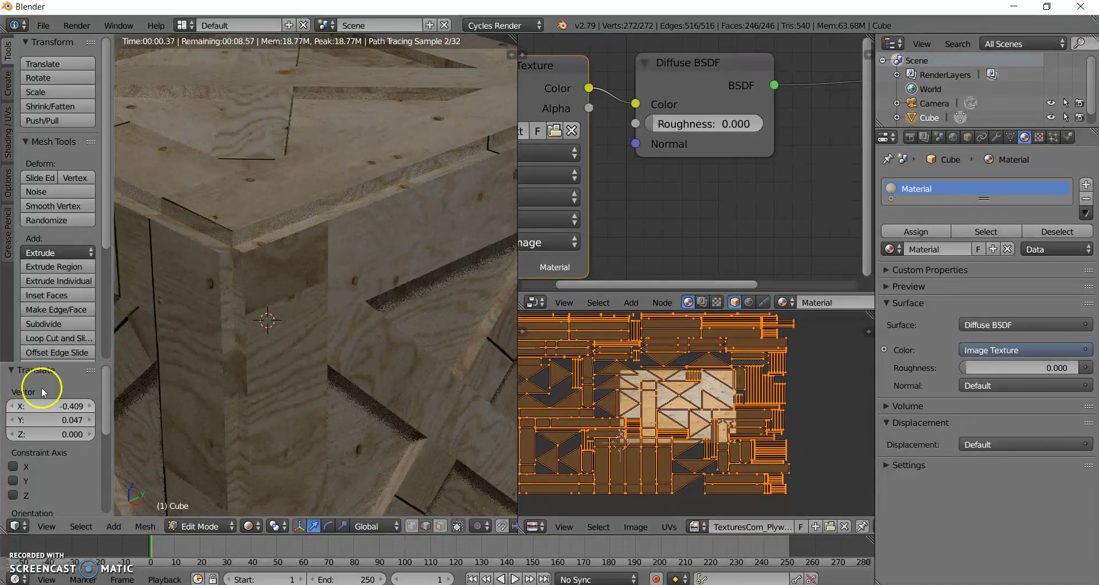
scroll(202, 304, "down", 5)
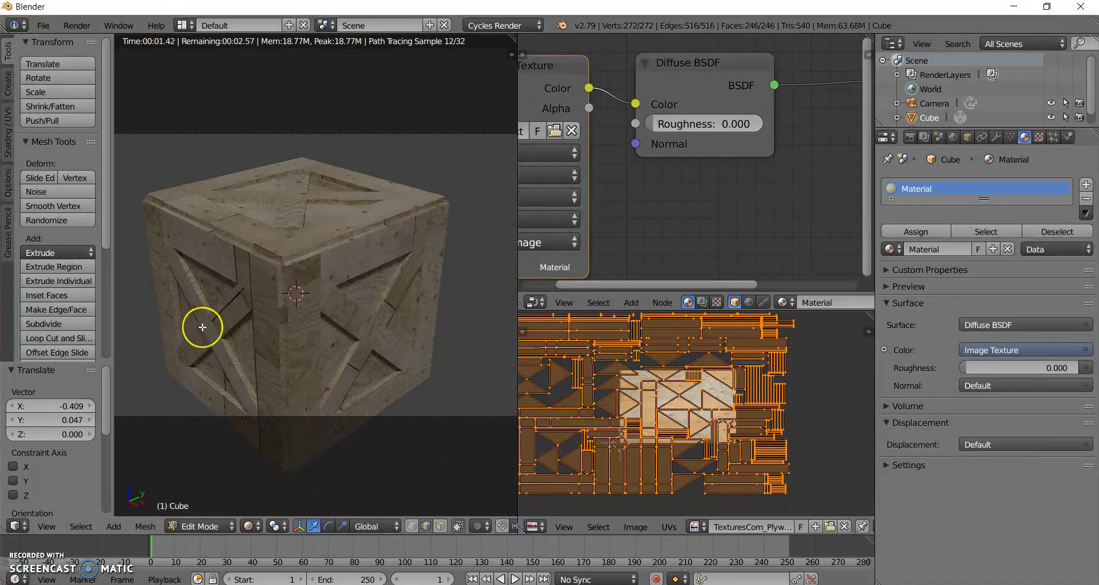
scroll(202, 326, "down", 1)
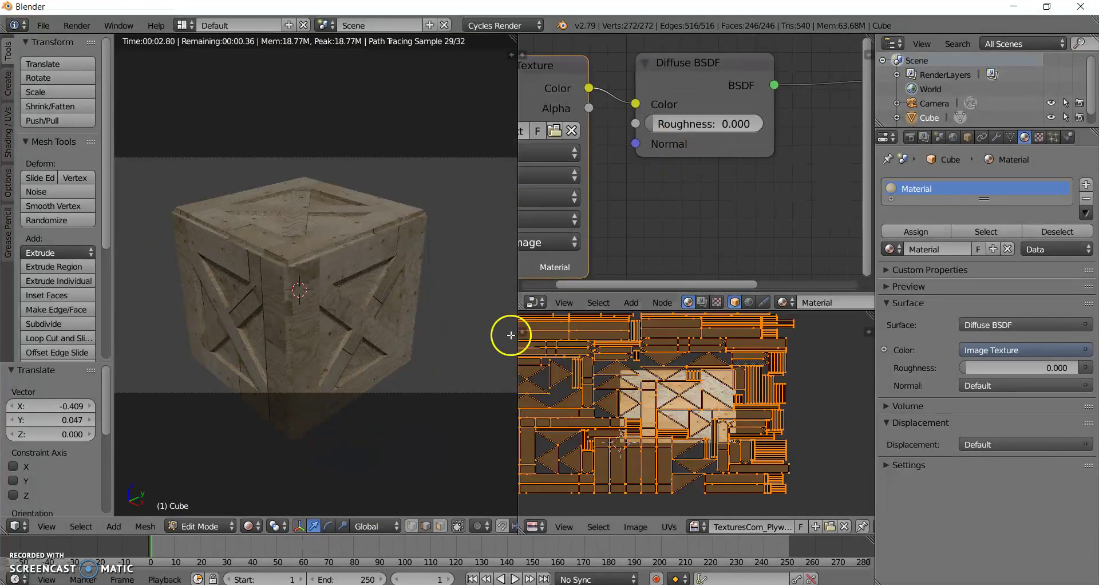
scroll(677, 226, "right", 4, "ctrl")
scroll(636, 171, "down", 2)
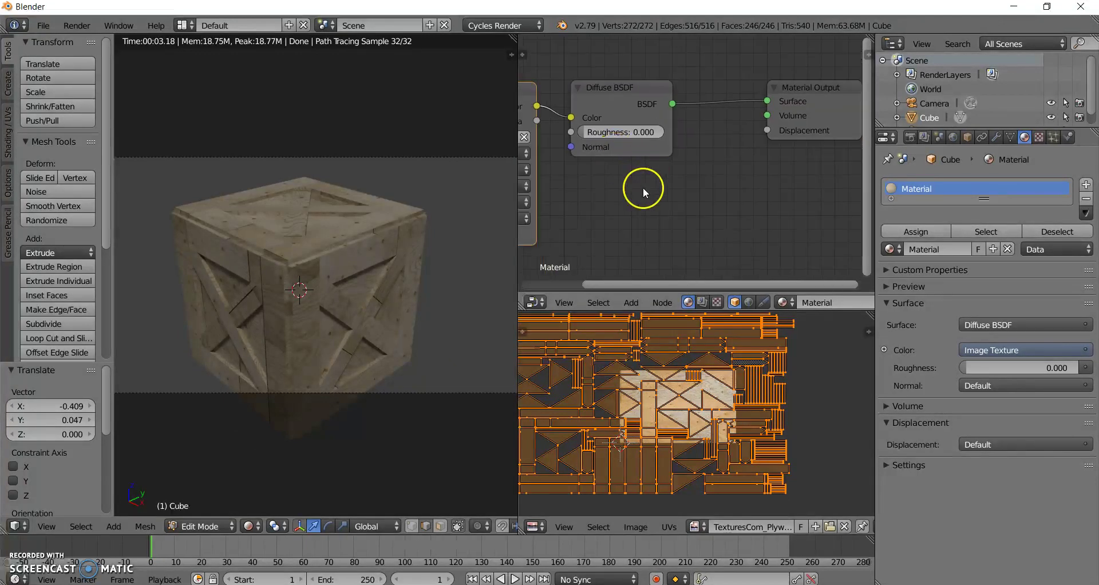
Insert an RGB Curves node on the Image Texture to Diffuse BSDF link.
key("shift+a")
mouse_move(691, 153)
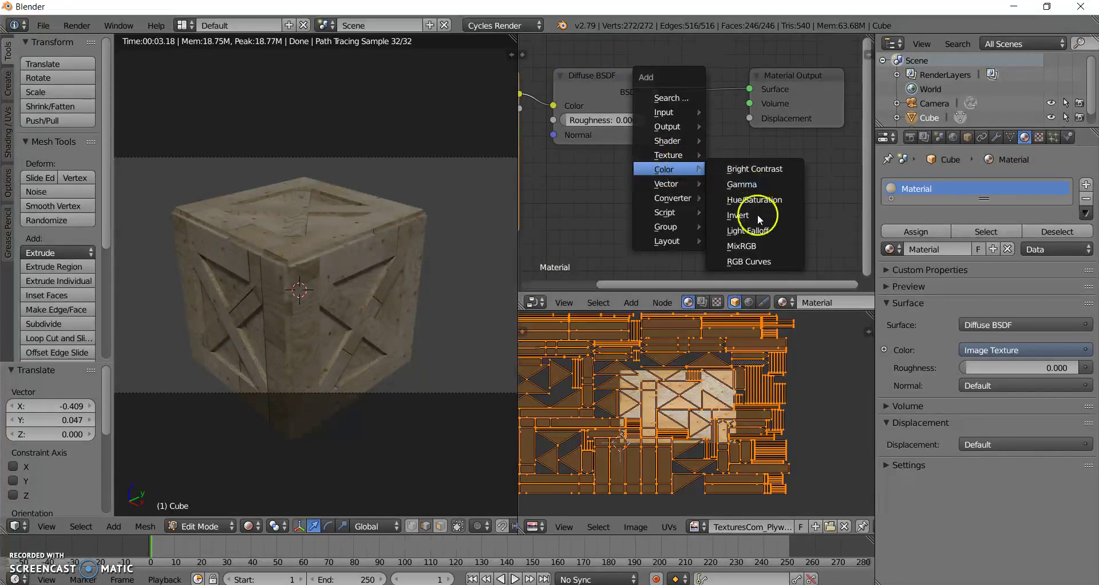
left_click(738, 262)
left_click(528, 79)
Raise an RGB curve point to 0.36232/0.59500 to lighten the wood crate.
mouse_move(647, 183)
left_mouse_down()
mouse_move(647, 174)
mouse_move(658, 187)
left_mouse_up()
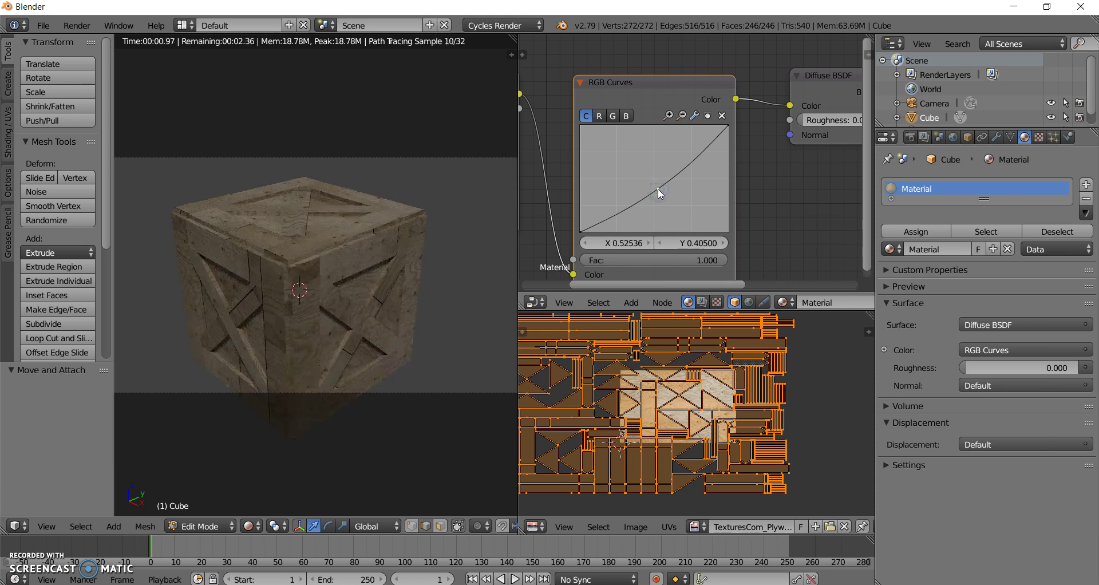
left_click_drag(658, 189, 634, 169)
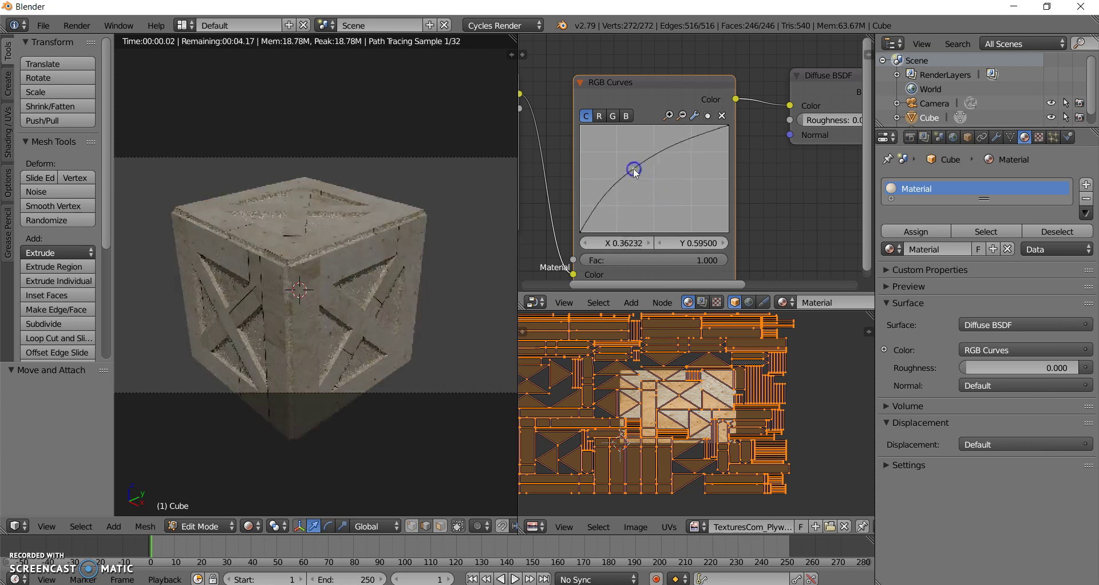
scroll(234, 378, "down", 3)
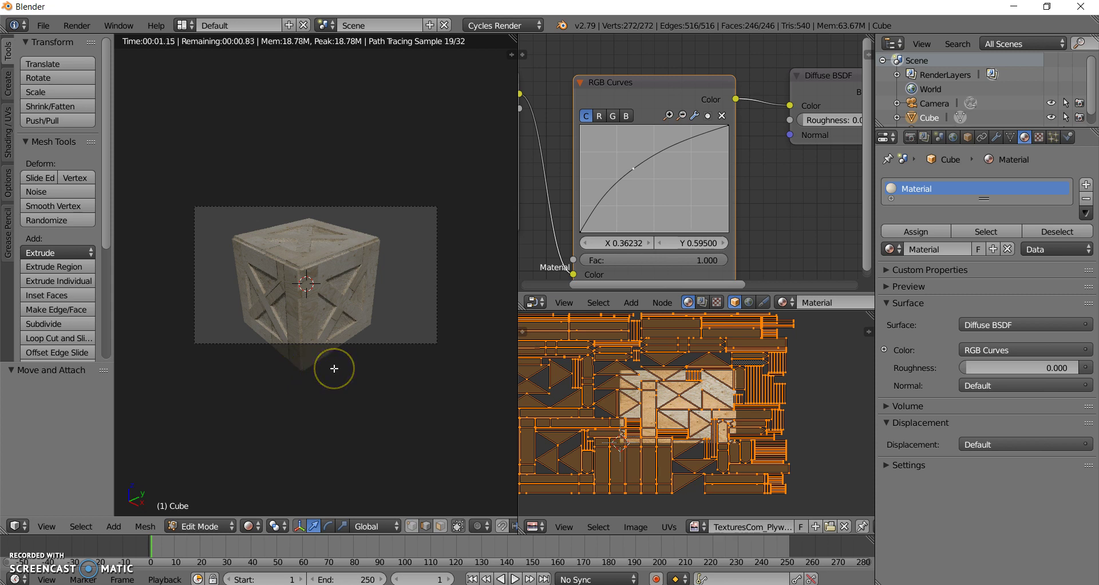
scroll(334, 369, "up", 3)
scroll(335, 390, "up", 2)
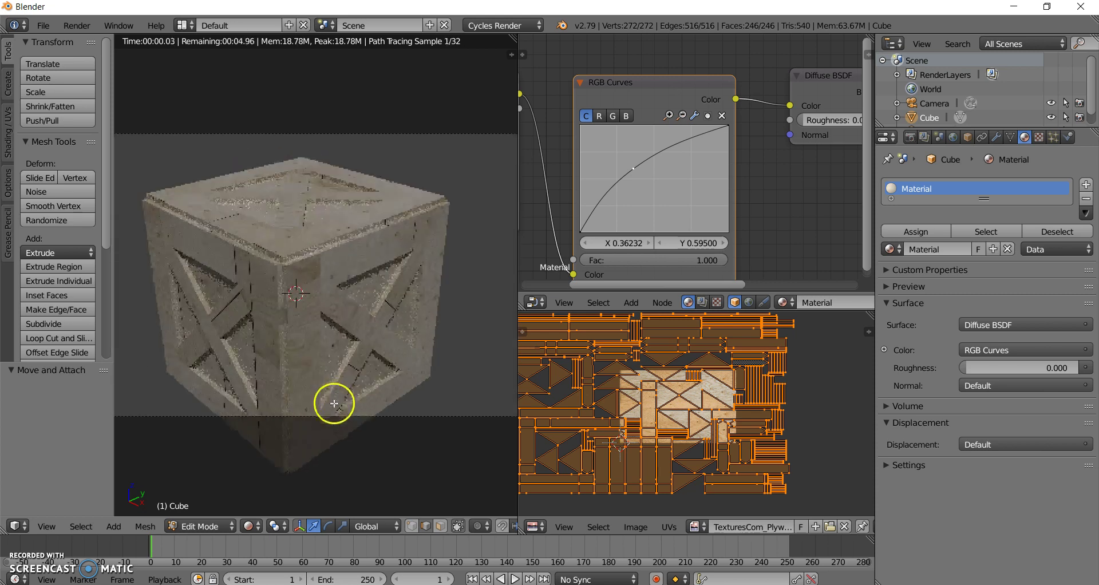
scroll(723, 430, "up", 6)
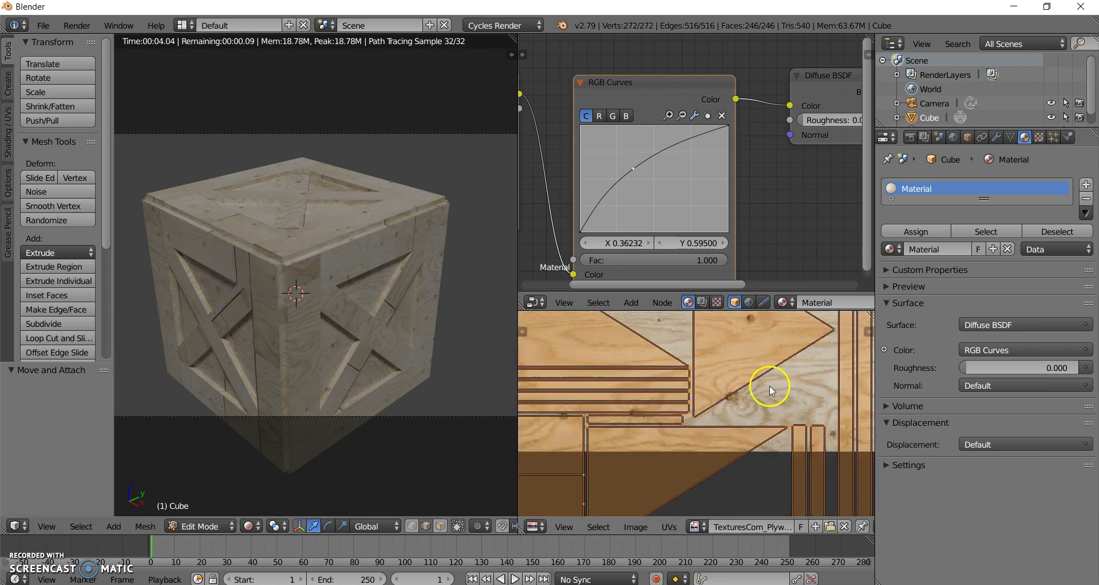
scroll(767, 385, "down", 6)
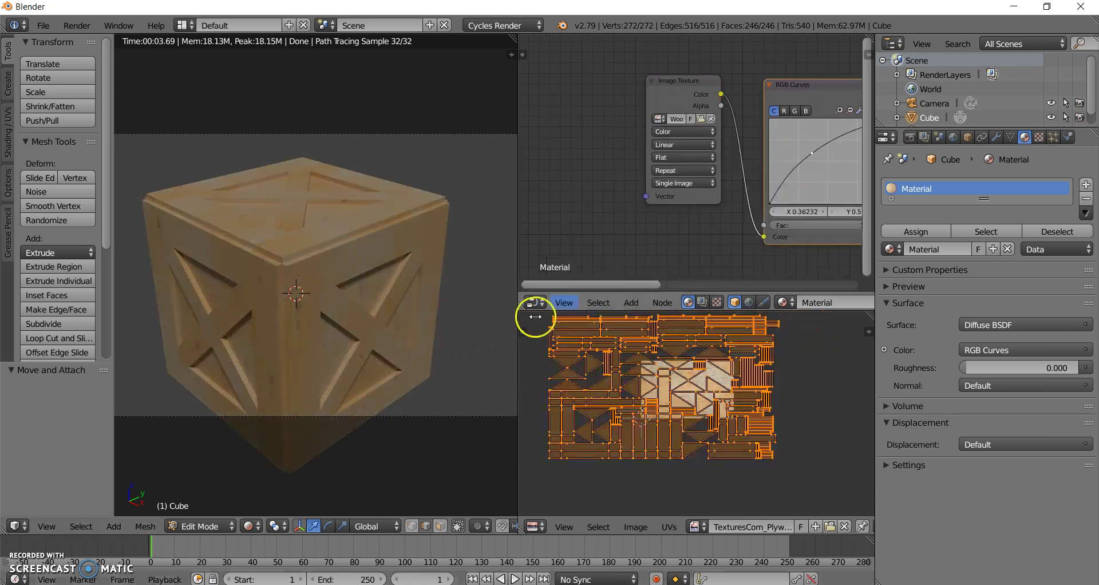
Move the RGB Curves point to 0.39493/0.57500 for a warmer orange wood tone.
scroll(595, 273, "up", 2)
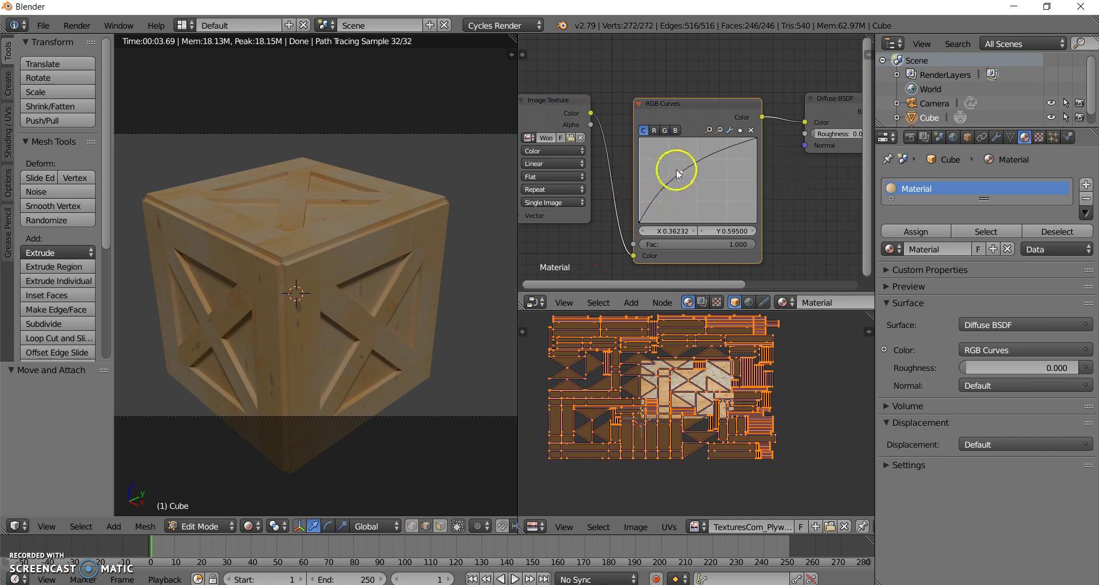
mouse_move(680, 170)
left_mouse_down()
mouse_move(674, 155)
mouse_move(684, 173)
left_mouse_up()
middle_click_drag(225, 344, 279, 337)
scroll(278, 337, "down", 1)
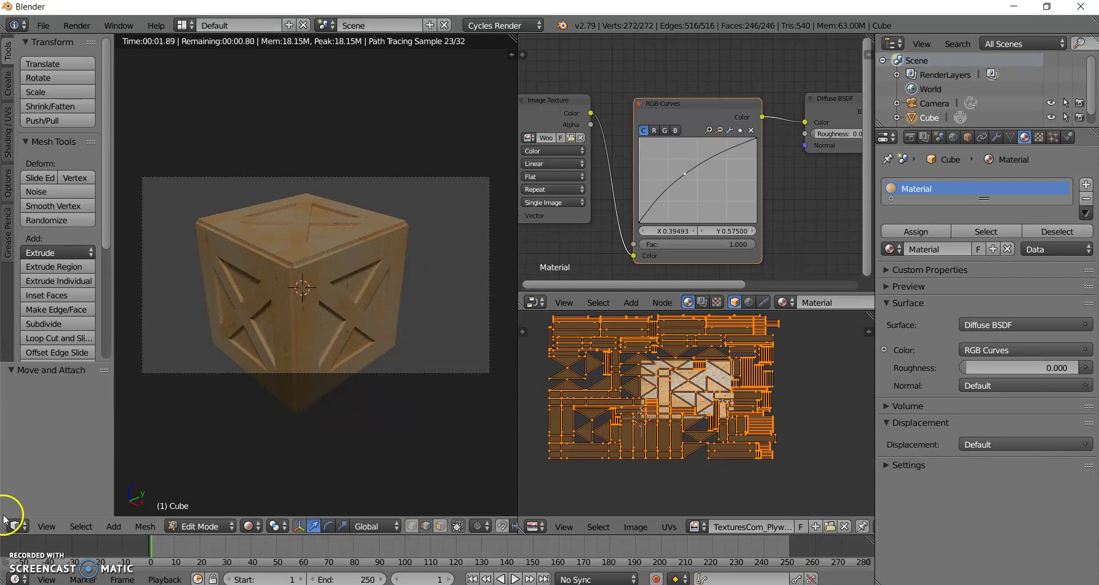